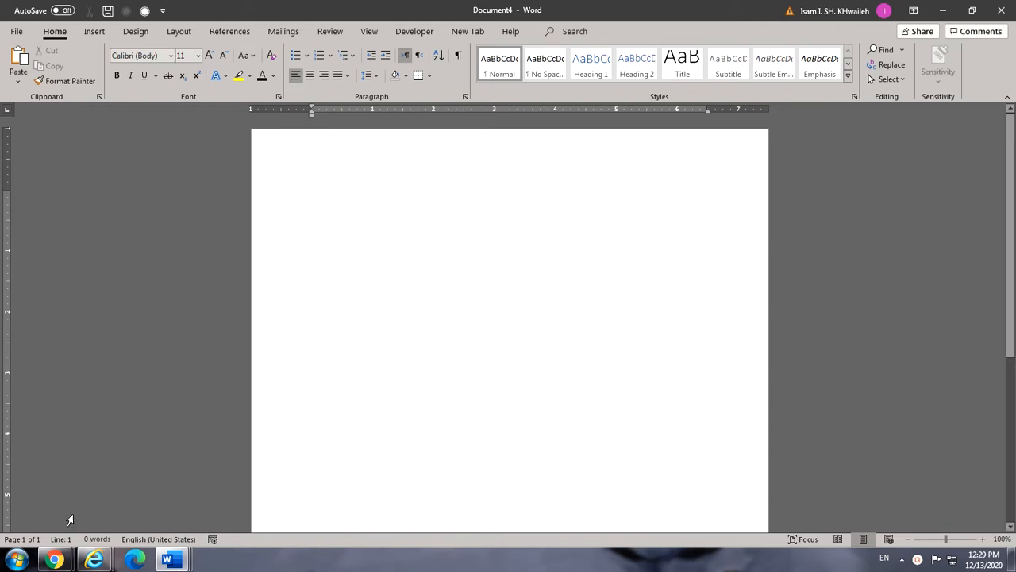
# Switch to the Arabic Wikipedia article in Chrome and copy its opening paragraph from the start up to footnote 6.
pyautogui.click(54, 560)
pyautogui.click(194, 498)
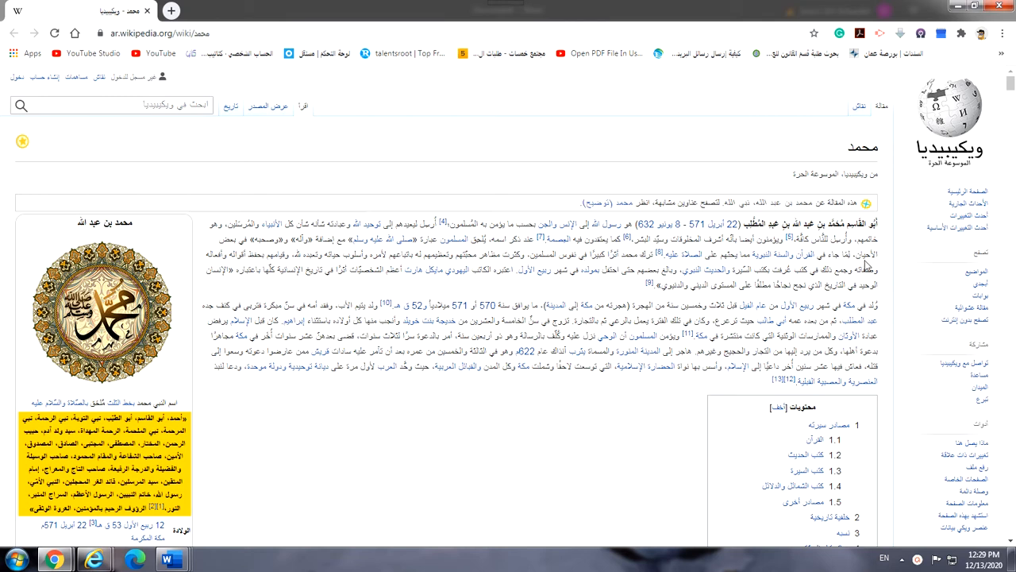
pyautogui.moveTo(878, 224); pyautogui.dragTo(624, 245)
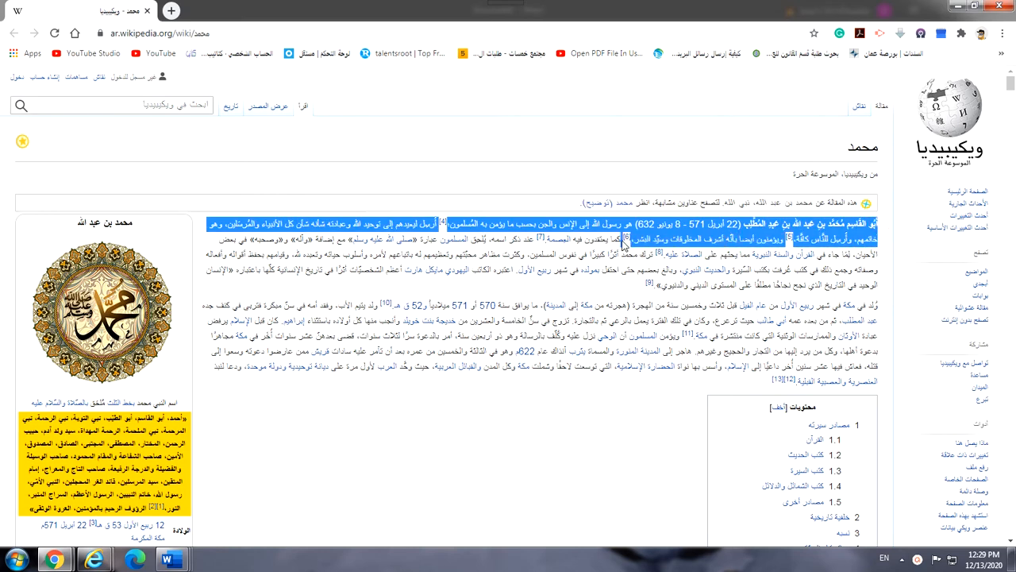
pyautogui.rightClick(636, 237)
pyautogui.click(650, 242)
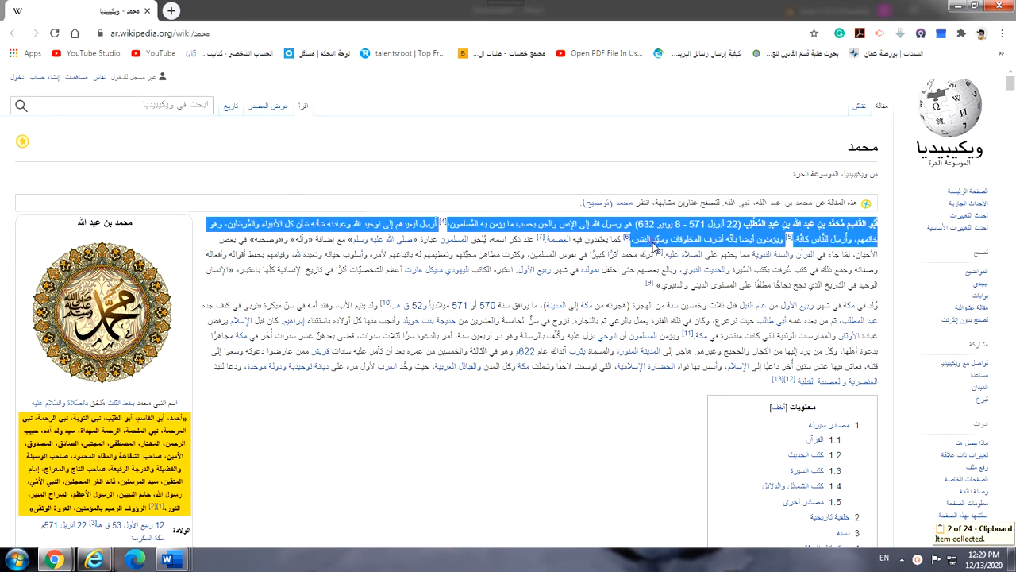
# Switch to Word and paste the copied passage into the blank document, keeping the source formatting.
pyautogui.click(170, 559)
pyautogui.click(480, 500)
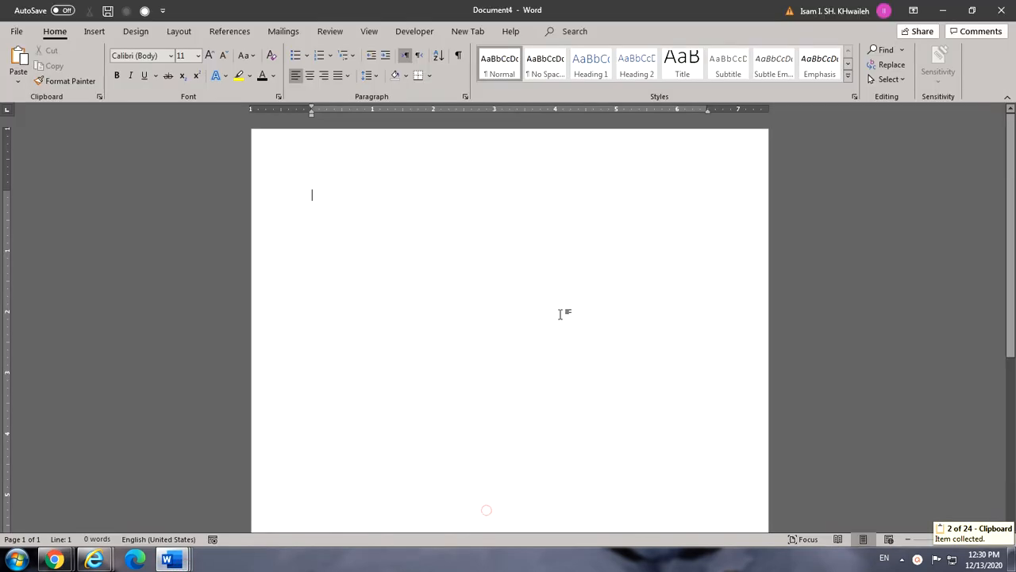
pyautogui.rightClick(322, 200)
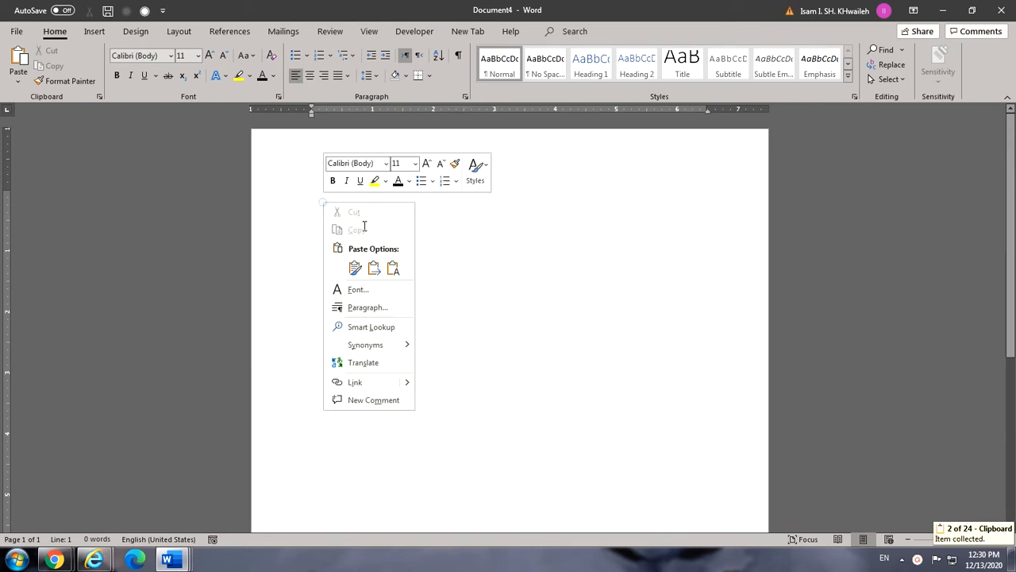
pyautogui.click(355, 267)
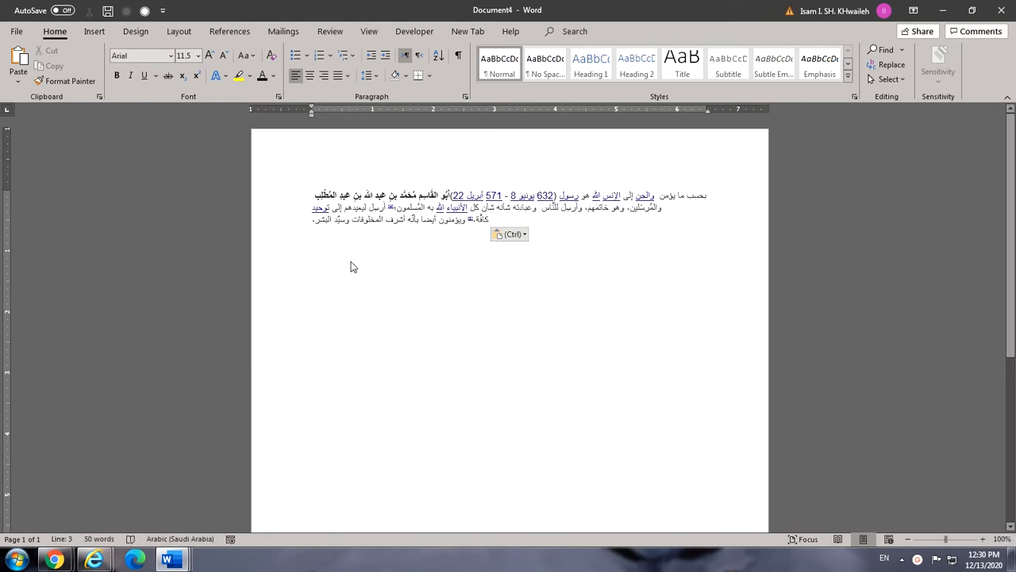
# Copy the article's second paragraph from its start up to footnote 11 and paste it after the text in the Word document.
pyautogui.hotkey('alt', 'Tab')
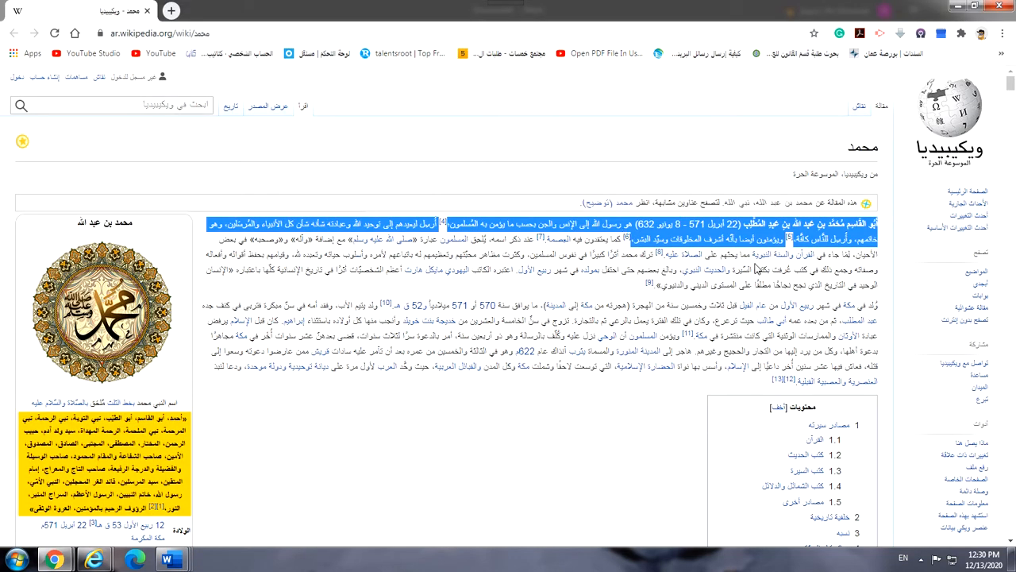
pyautogui.moveTo(877, 305); pyautogui.dragTo(720, 338)
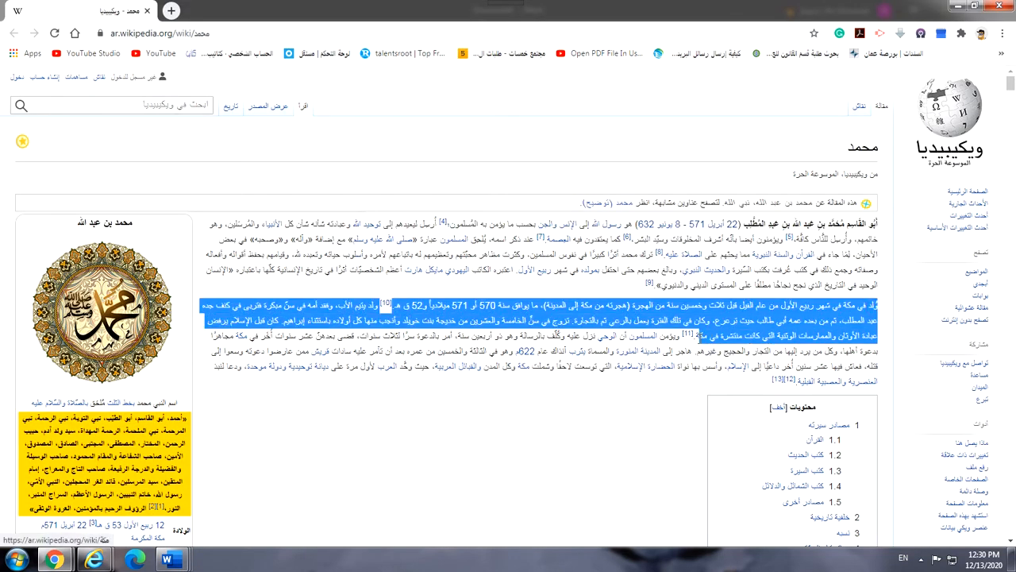
pyautogui.rightClick(705, 337)
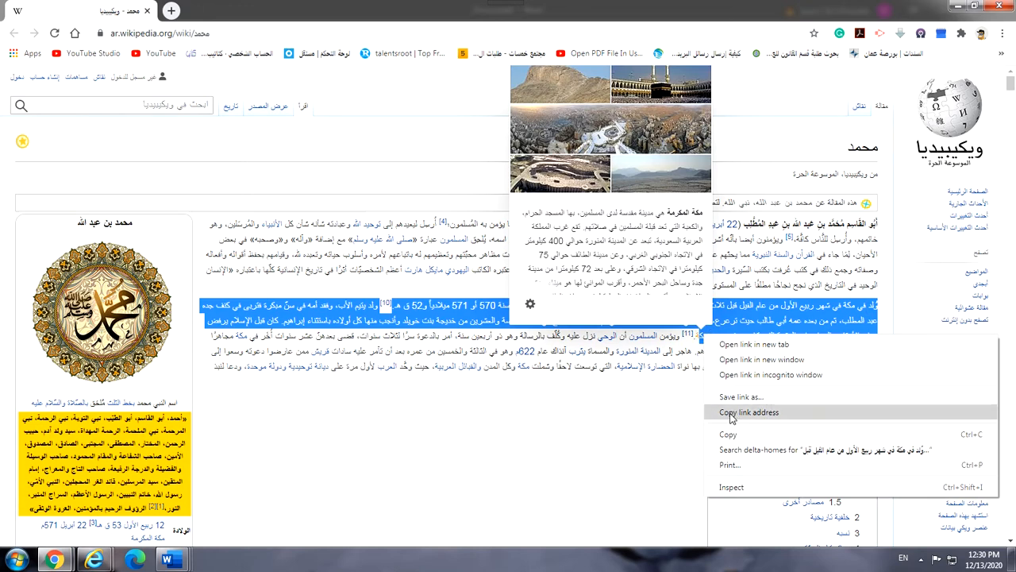
pyautogui.click(724, 434)
pyautogui.hotkey('alt', 'Tab')
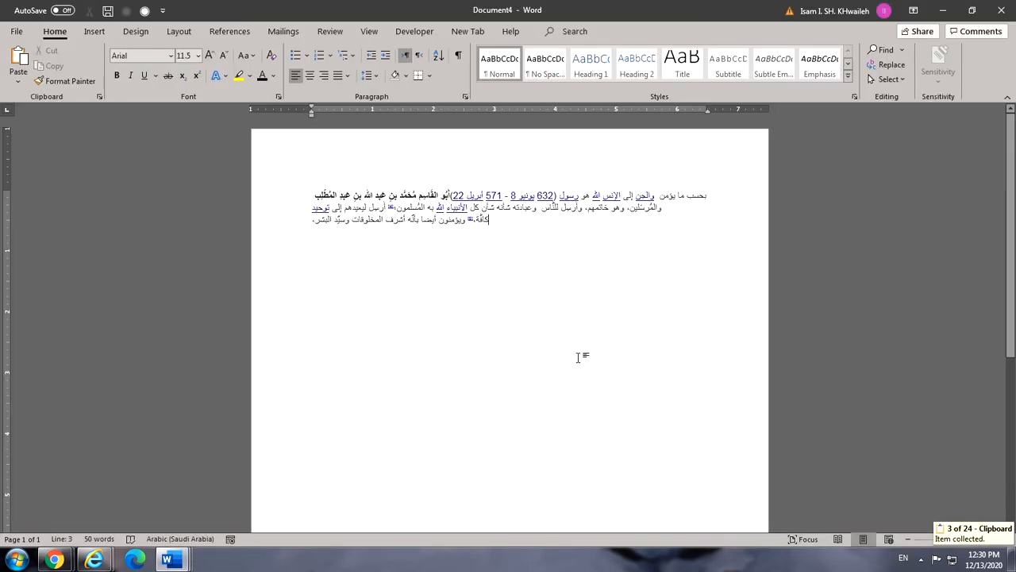
pyautogui.hotkey('ctrl', 'v')
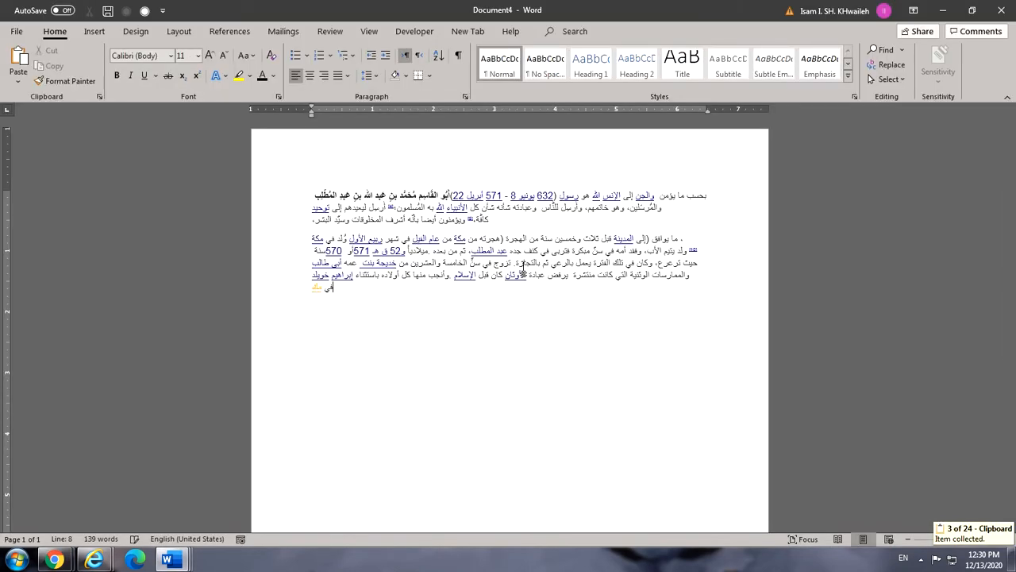
# Delete all the pasted text from the document.
pyautogui.hotkey('ctrl', 'a')
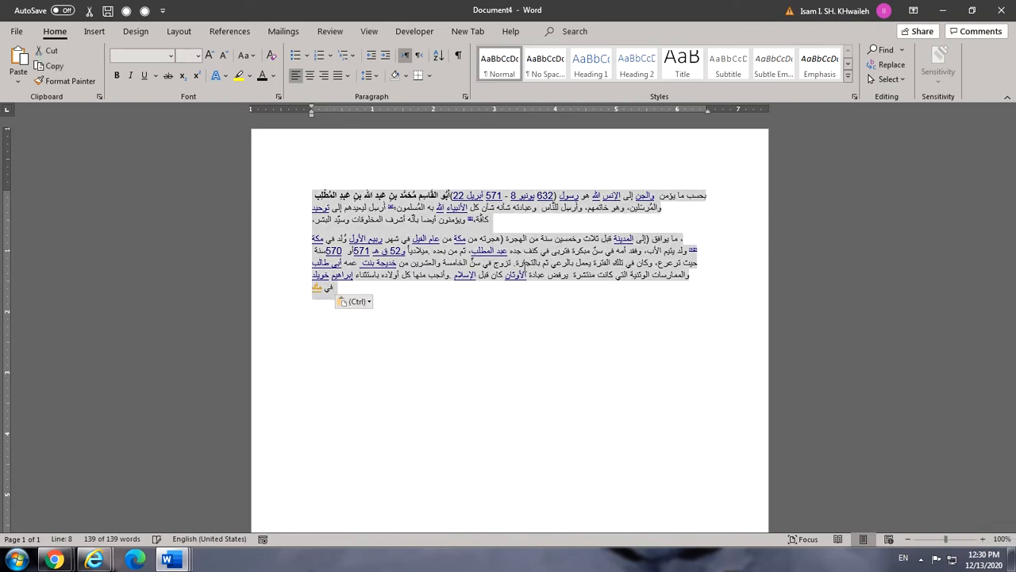
pyautogui.press('Delete')
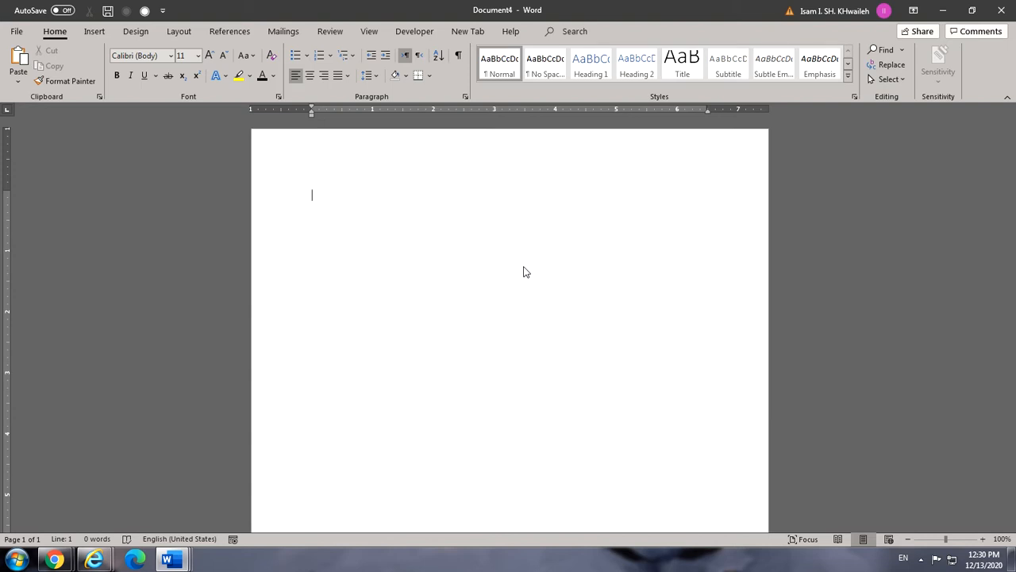
pyautogui.click(54, 560)
pyautogui.click(247, 504)
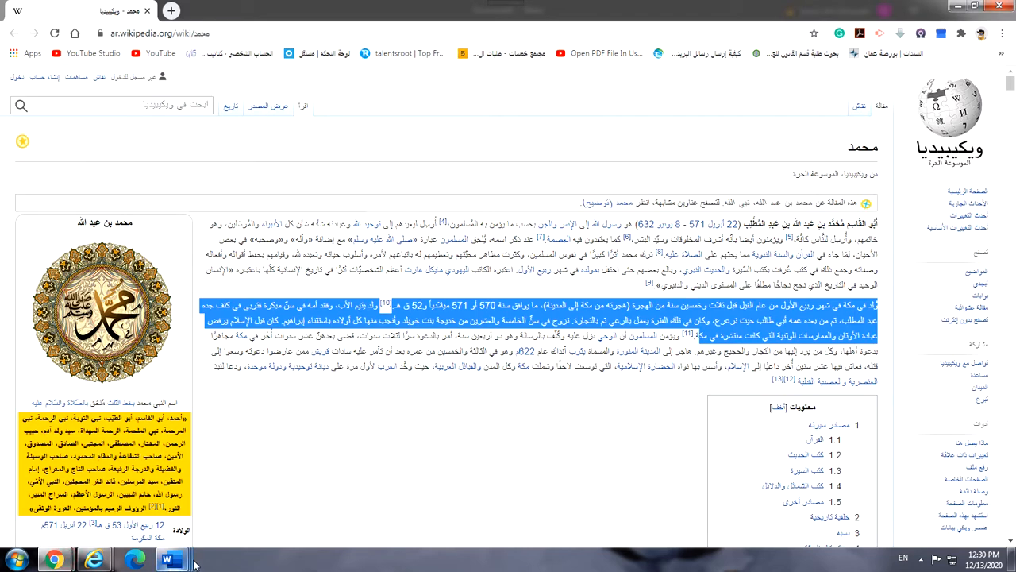
pyautogui.click(167, 559)
pyautogui.click(505, 489)
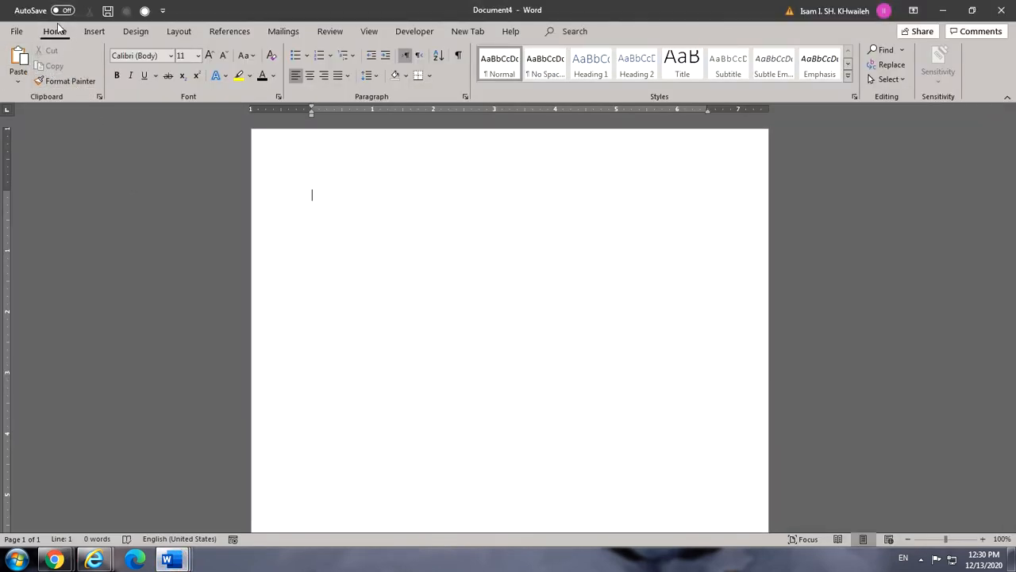
# Show the collected Office Clipboard items and clear them all.
pyautogui.click(100, 96)
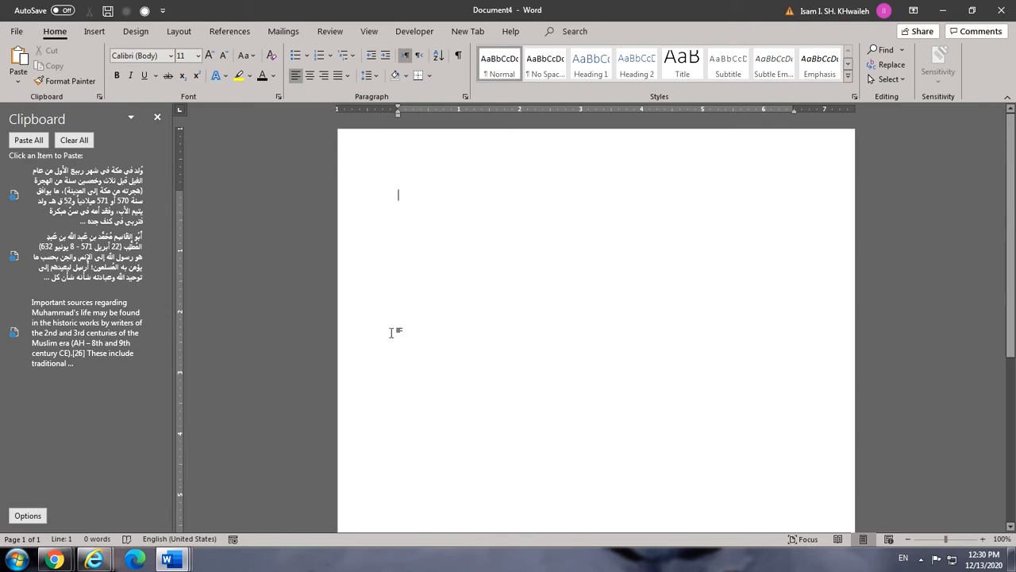
pyautogui.click(157, 117)
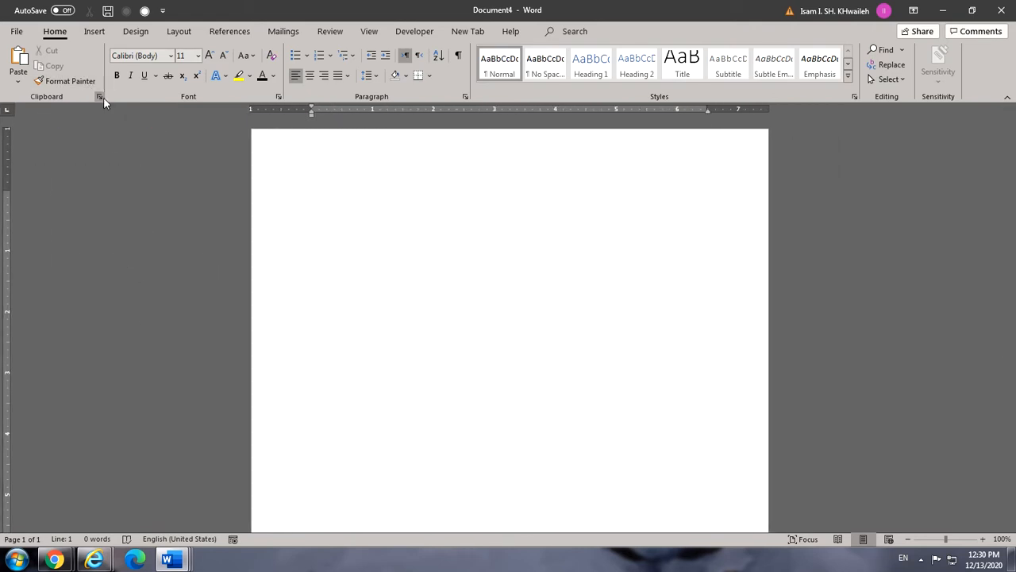
pyautogui.click(100, 97)
pyautogui.click(74, 141)
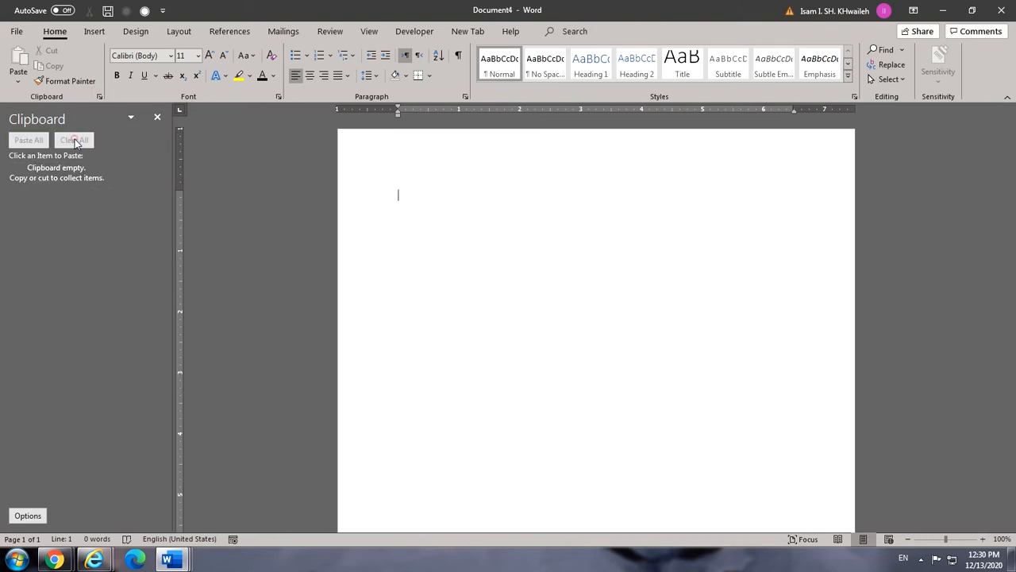
# Switch to the Wikipedia article in Chrome and copy its opening paragraph from the start up to footnote 5.
pyautogui.moveTo(54, 560)
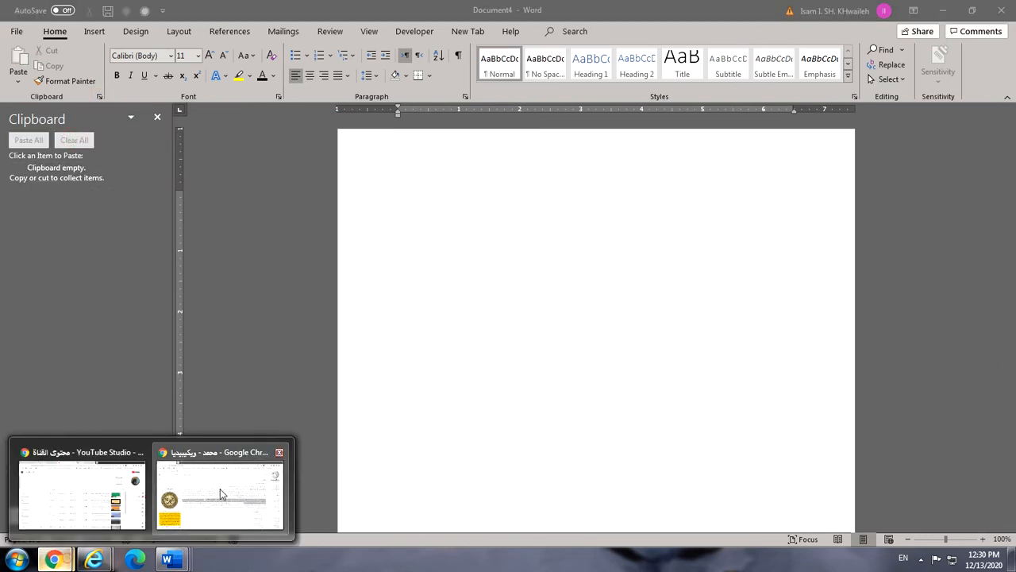
pyautogui.click(220, 494)
pyautogui.moveTo(878, 224); pyautogui.dragTo(789, 239)
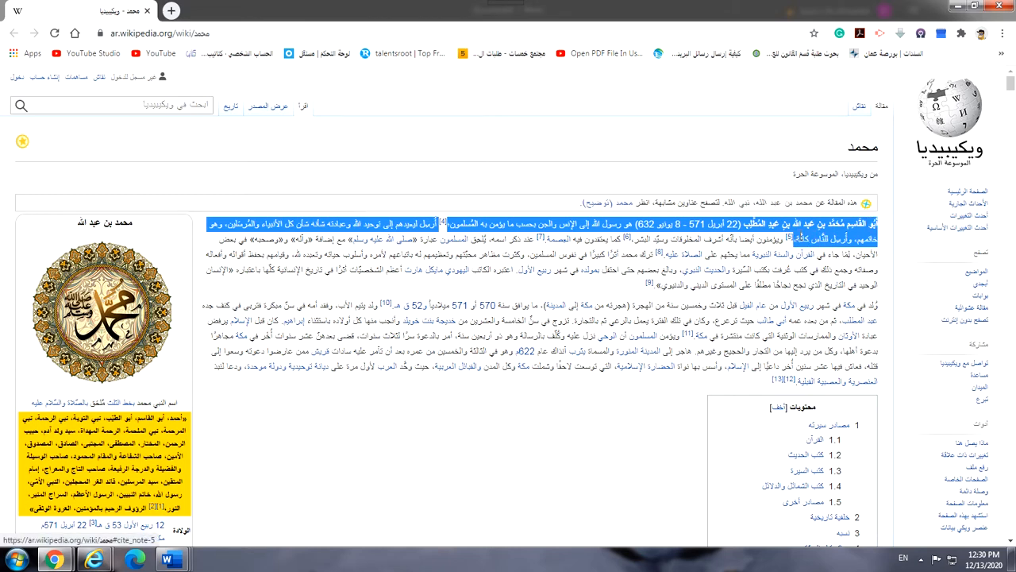
pyautogui.rightClick(794, 240)
pyautogui.click(803, 246)
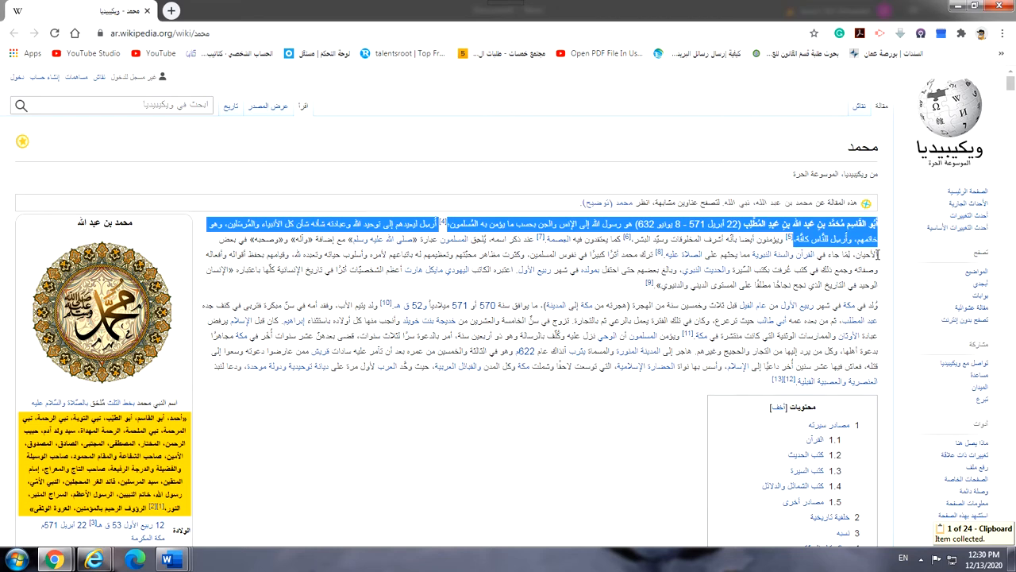
# Copy the passage from the start of the opening paragraph's third line to the mention of the biography books in the fourth line.
pyautogui.moveTo(879, 254); pyautogui.dragTo(739, 272)
pyautogui.rightClick(740, 278)
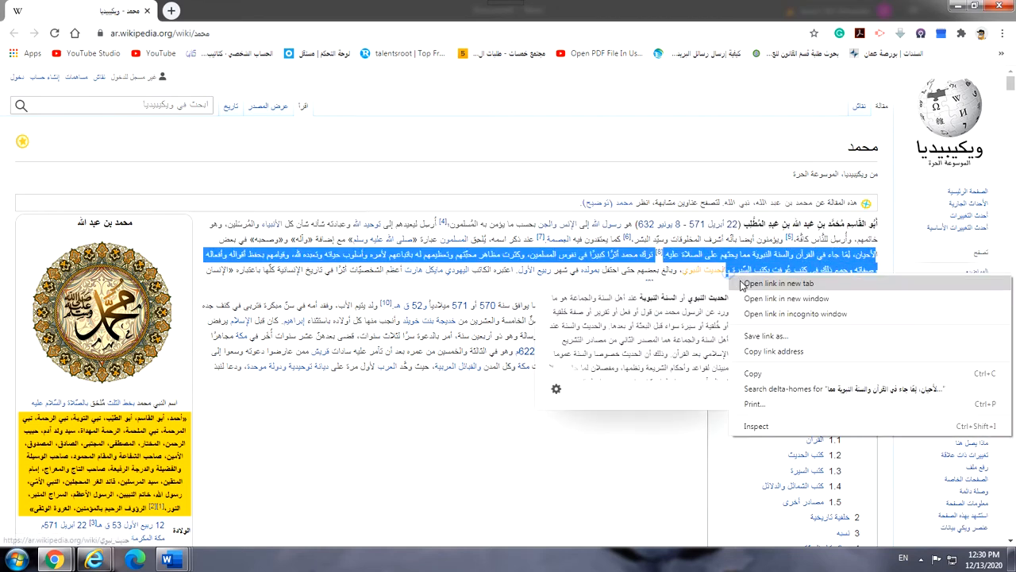
pyautogui.click(753, 373)
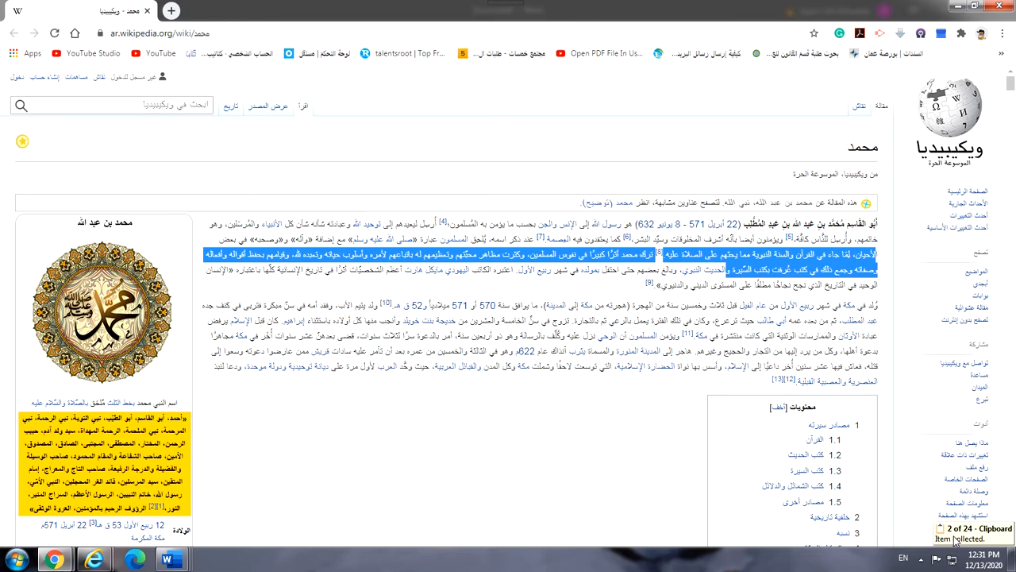
# Copy the introductory paragraph of the "مصادر سيرته" section up to footnote 14.
pyautogui.scroll(-13, 810, 345)
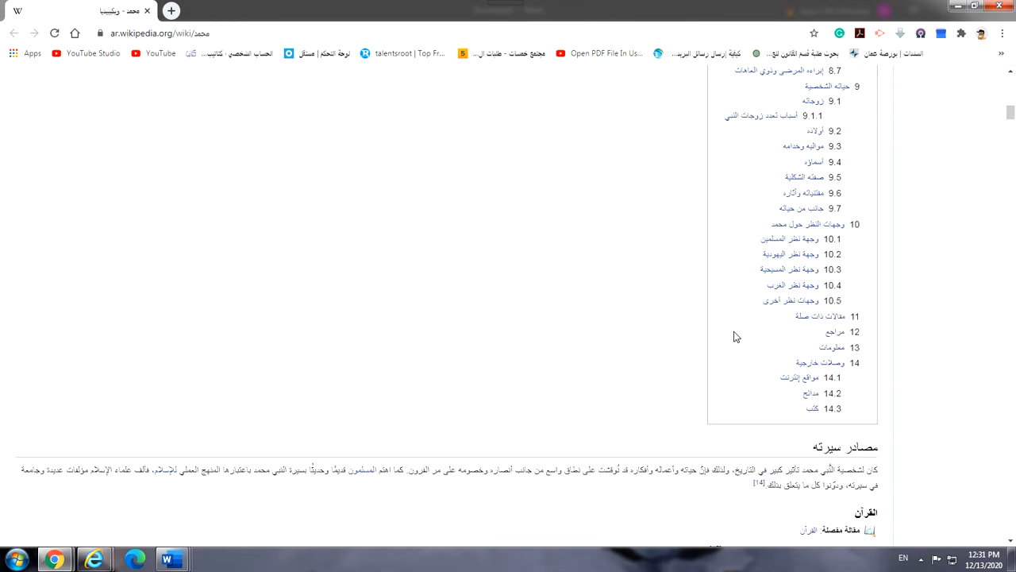
pyautogui.scroll(-3, 733, 337)
pyautogui.moveTo(879, 200); pyautogui.dragTo(771, 217)
pyautogui.rightClick(778, 218)
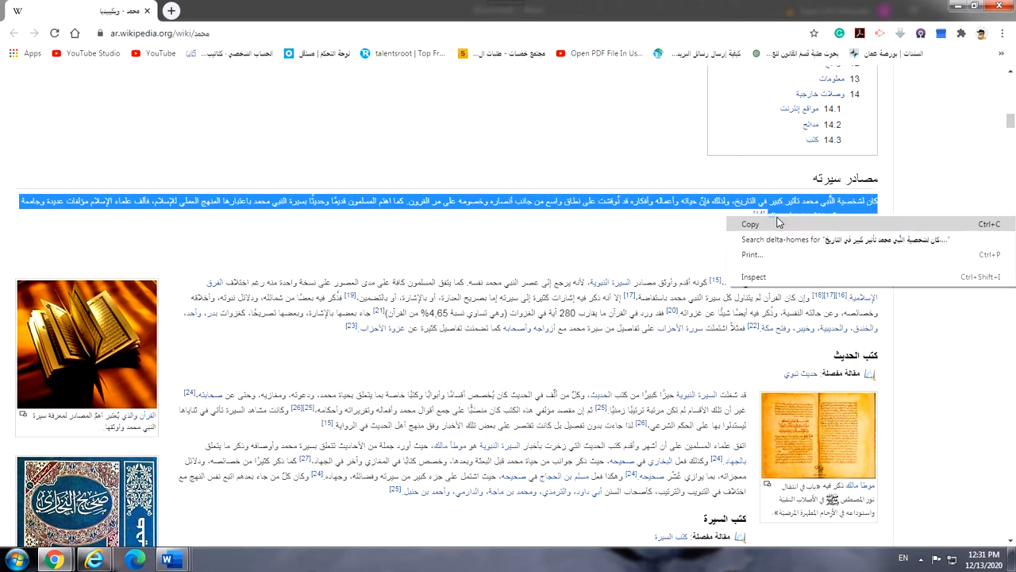
pyautogui.click(777, 223)
# Copy the first paragraph of the "كتب الحديث" section together with the start of its second paragraph, up to "موطأ مالك".
pyautogui.scroll(-2, 751, 270)
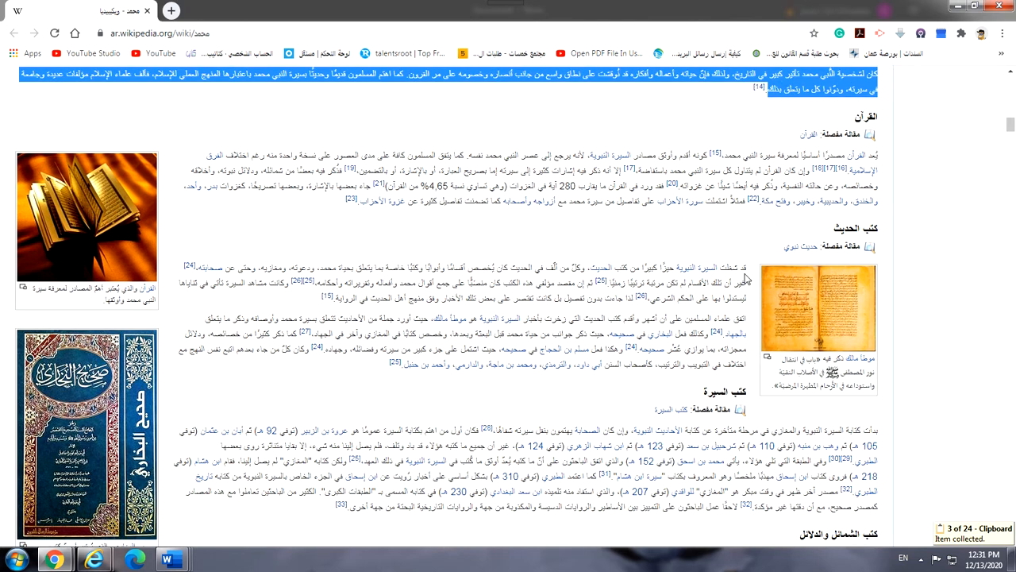
pyautogui.moveTo(747, 268); pyautogui.dragTo(421, 318)
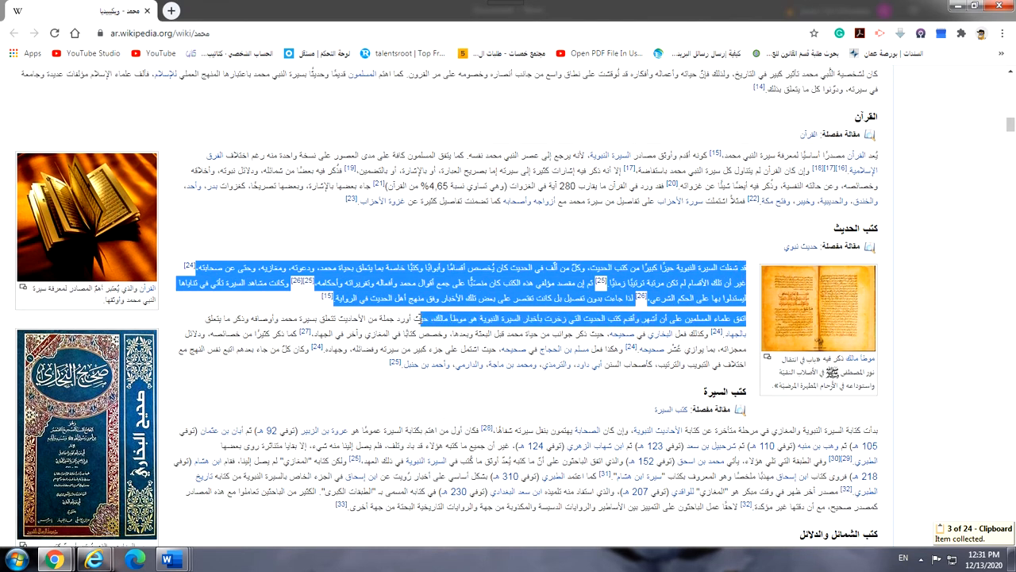
pyautogui.rightClick(421, 318)
pyautogui.click(426, 325)
# Switch to Word and paste the third and fourth listed clipboard items into the document, followed by all collected items at once.
pyautogui.click(167, 560)
pyautogui.click(512, 504)
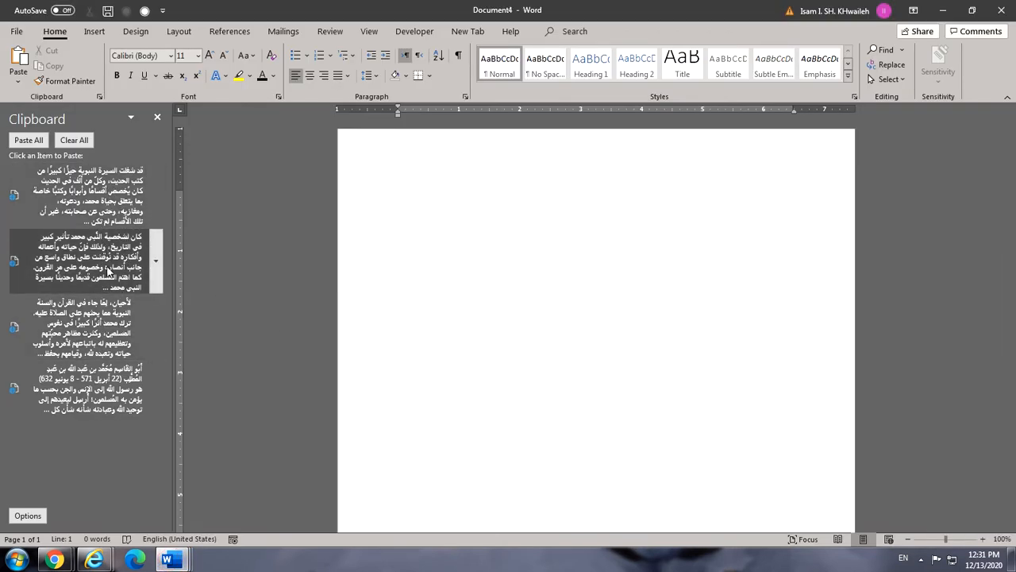
pyautogui.click(99, 317)
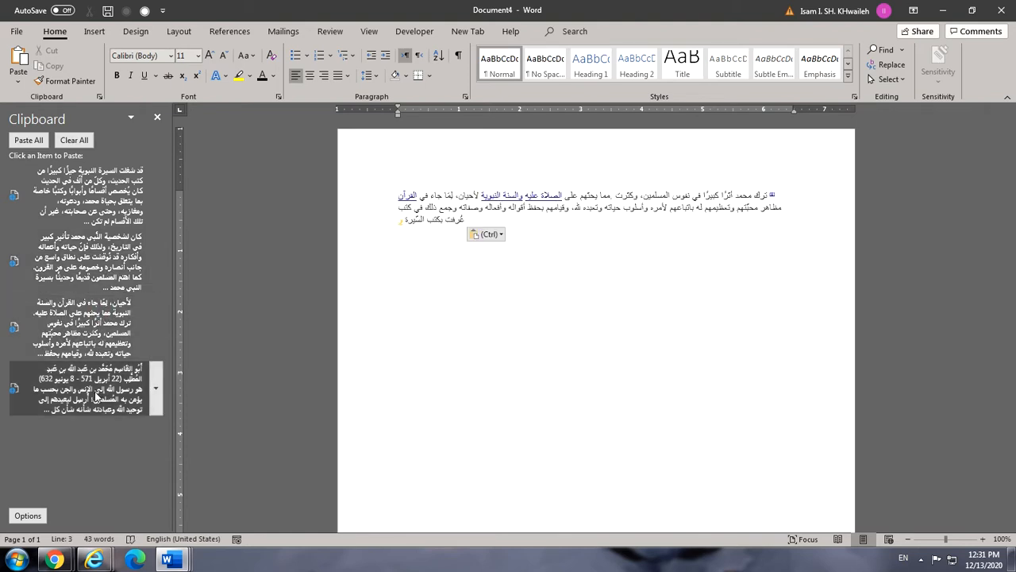
pyautogui.click(96, 396)
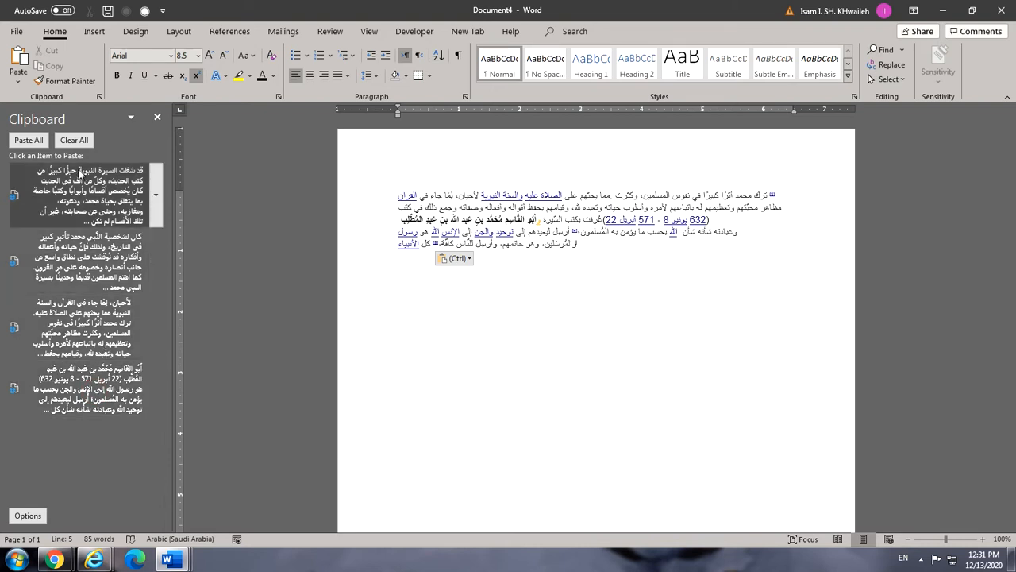
pyautogui.click(28, 141)
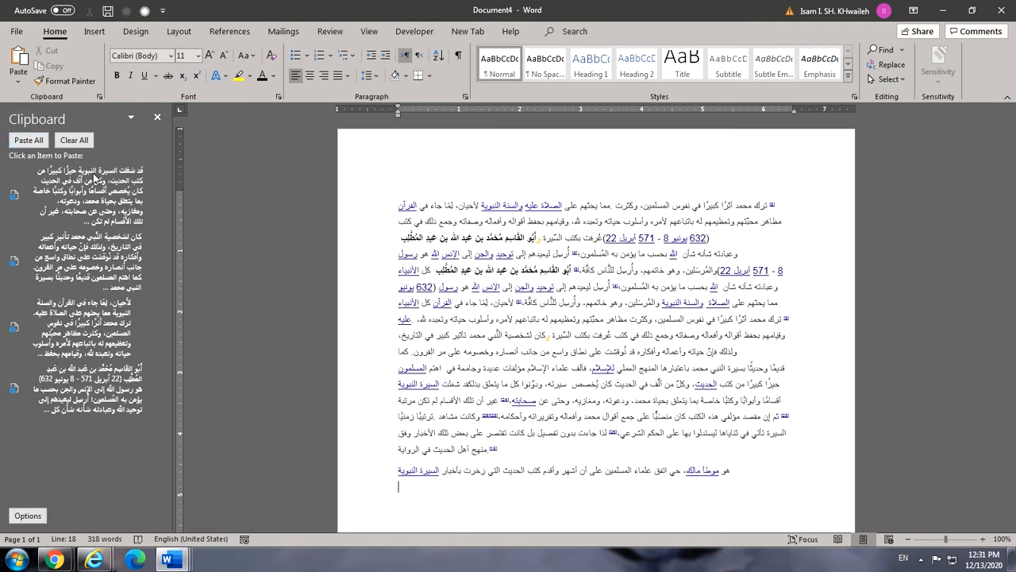
pyautogui.click(57, 560)
pyautogui.click(312, 500)
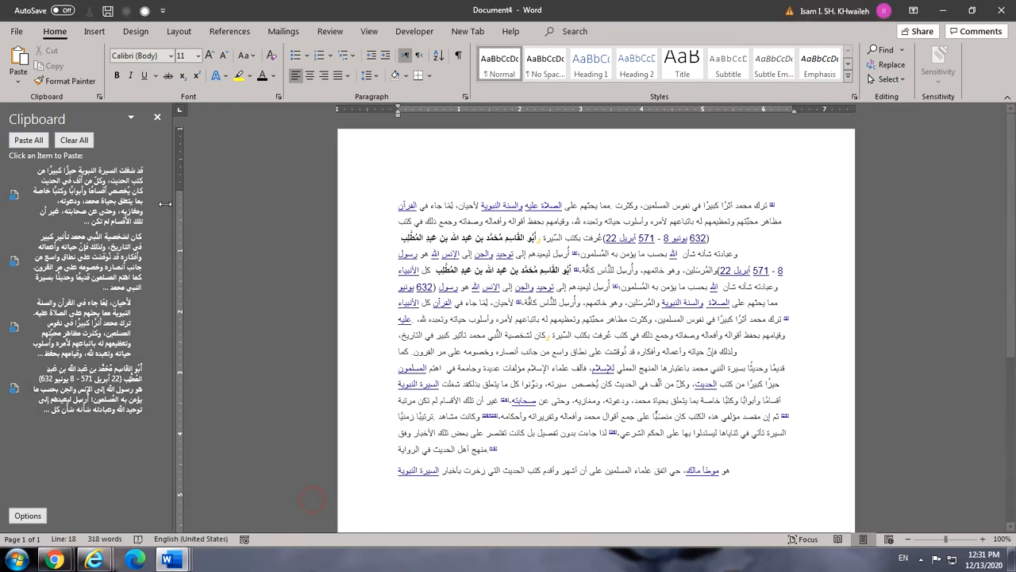
# Clear all collected items from the Office Clipboard again.
pyautogui.click(98, 98)
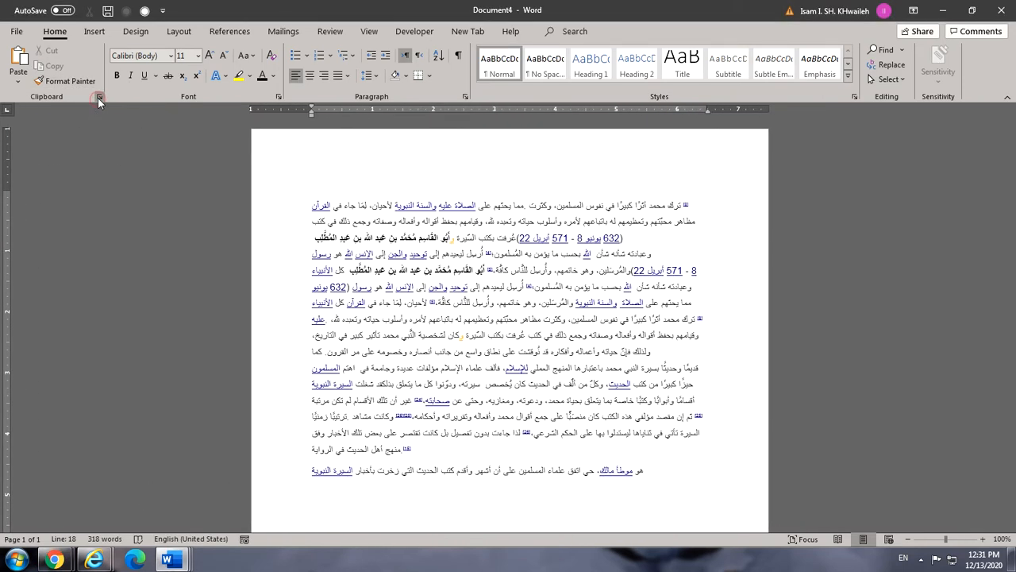
pyautogui.click(98, 98)
pyautogui.click(74, 141)
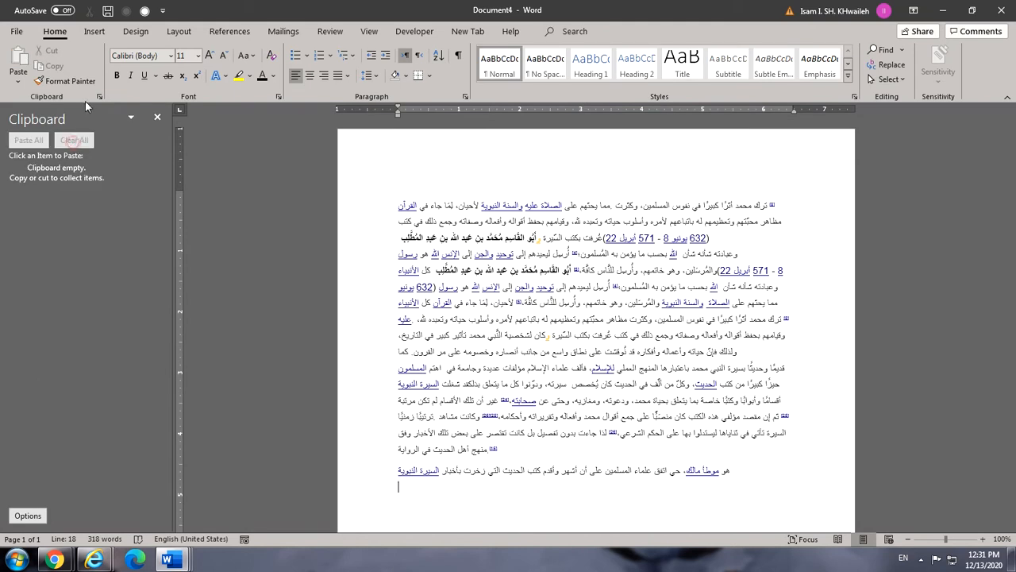
pyautogui.click(99, 97)
pyautogui.click(99, 97)
# Switch to the Wikipedia article in Chrome and copy the passage in the "القرآن" section from "لمعرفة سيرة النبي محمد" through "كل سيرة".
pyautogui.moveTo(54, 560)
pyautogui.click(179, 508)
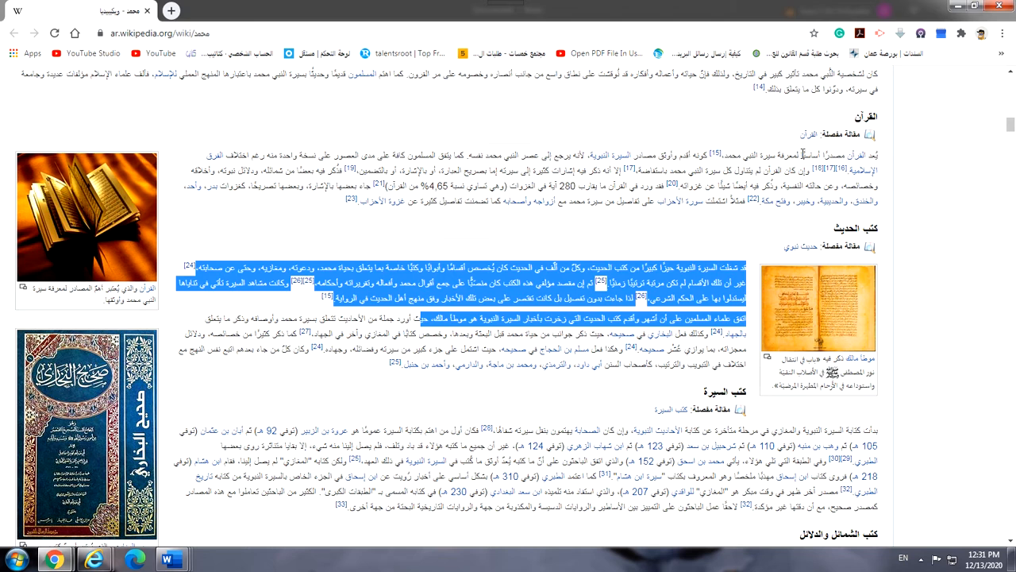
pyautogui.moveTo(802, 153); pyautogui.dragTo(704, 170)
pyautogui.rightClick(706, 168)
pyautogui.click(725, 177)
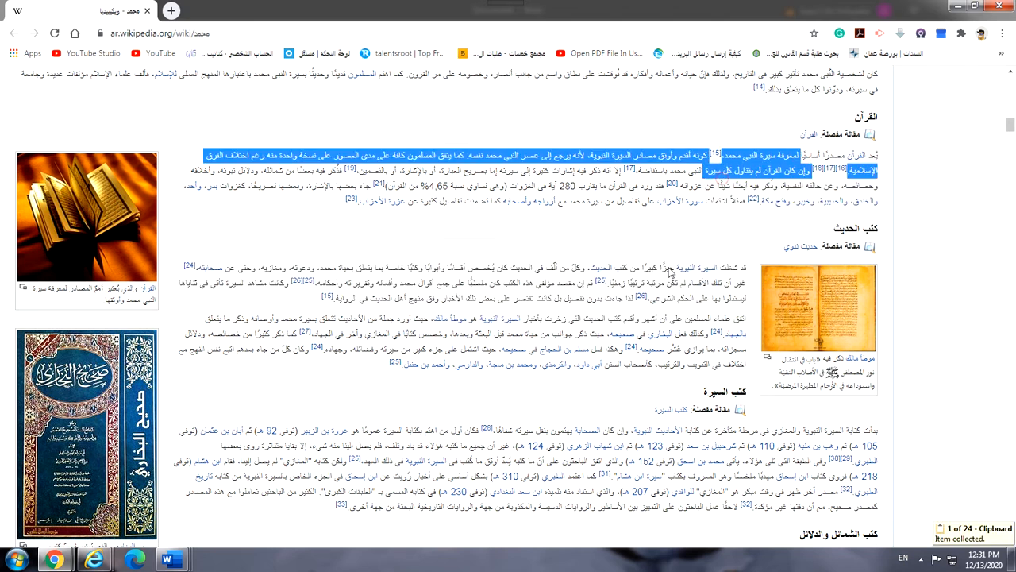
# Copy two passages from the "كتب الحديث" section, the second running into its next paragraph up to "بأخبار السيرة", and return to Document4 in Word.
pyautogui.moveTo(659, 267); pyautogui.dragTo(640, 282)
pyautogui.rightClick(644, 281)
pyautogui.click(664, 286)
pyautogui.moveTo(581, 299); pyautogui.dragTo(498, 318)
pyautogui.rightClick(524, 308)
pyautogui.click(544, 314)
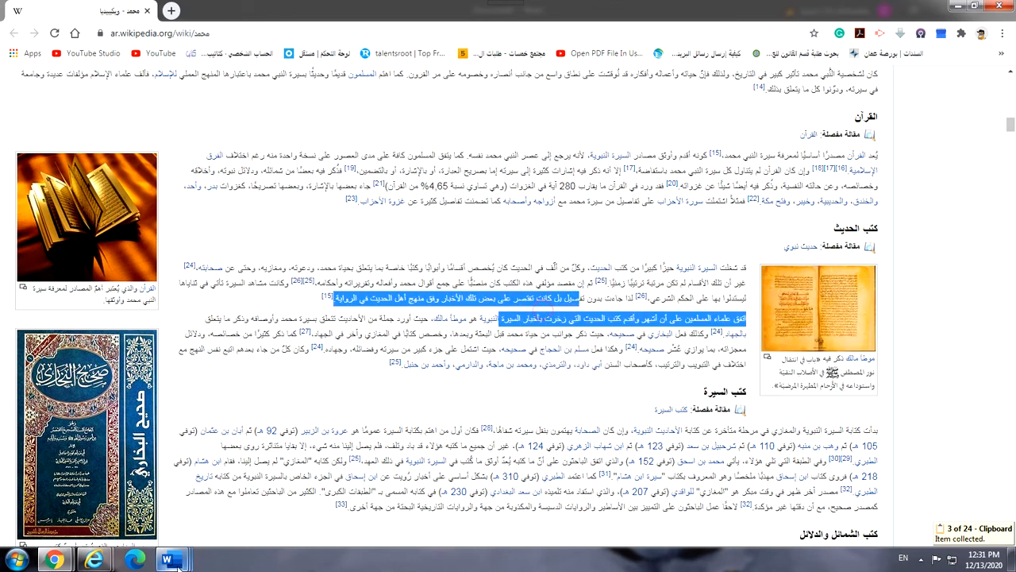
pyautogui.click(501, 496)
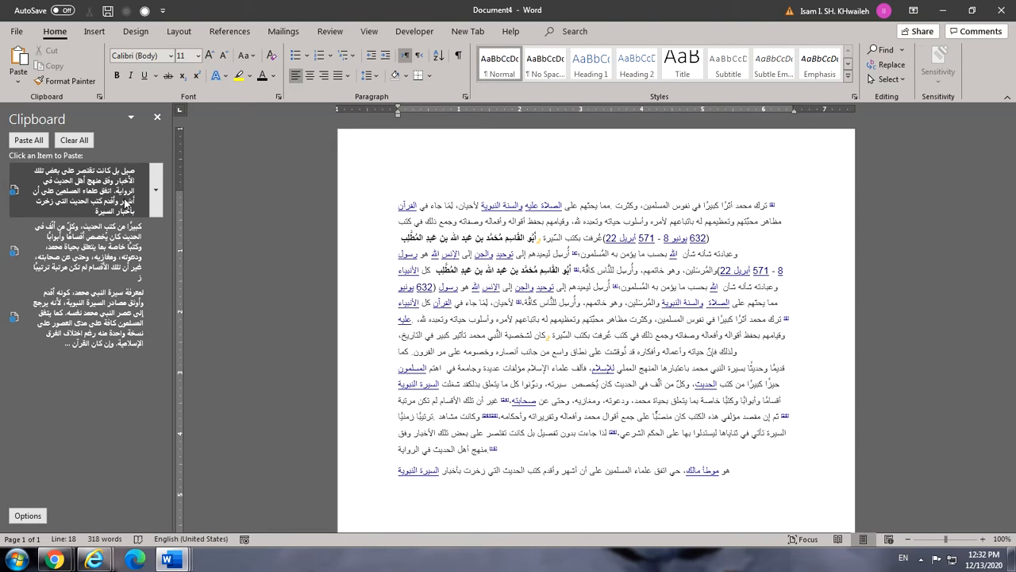
# Switch to Document2 and select the entire first paragraph from its end back to its beginning.
pyautogui.moveTo(169, 560)
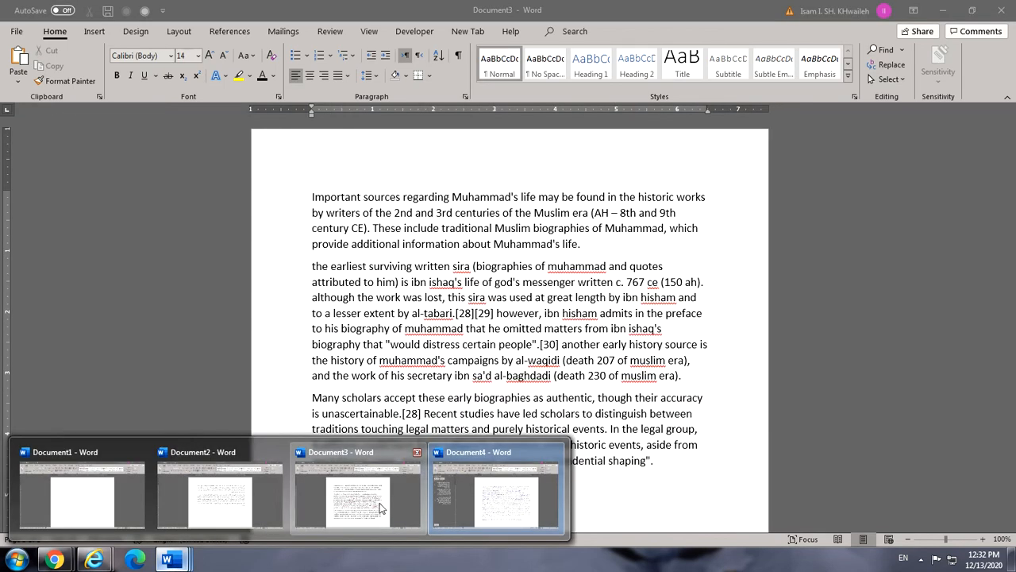
pyautogui.click(379, 508)
pyautogui.click(213, 495)
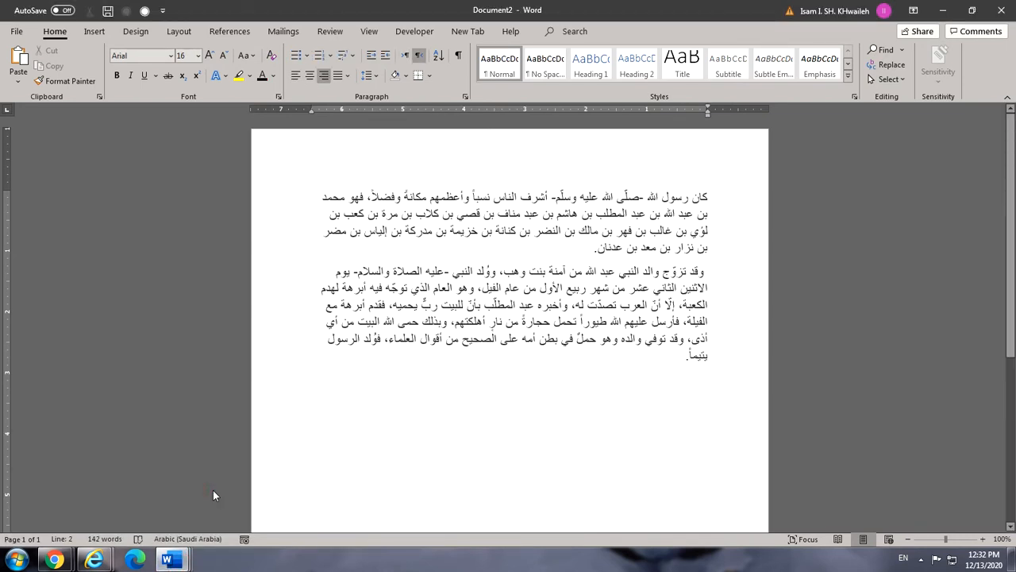
pyautogui.click(587, 247)
pyautogui.moveTo(592, 247); pyautogui.dragTo(706, 197)
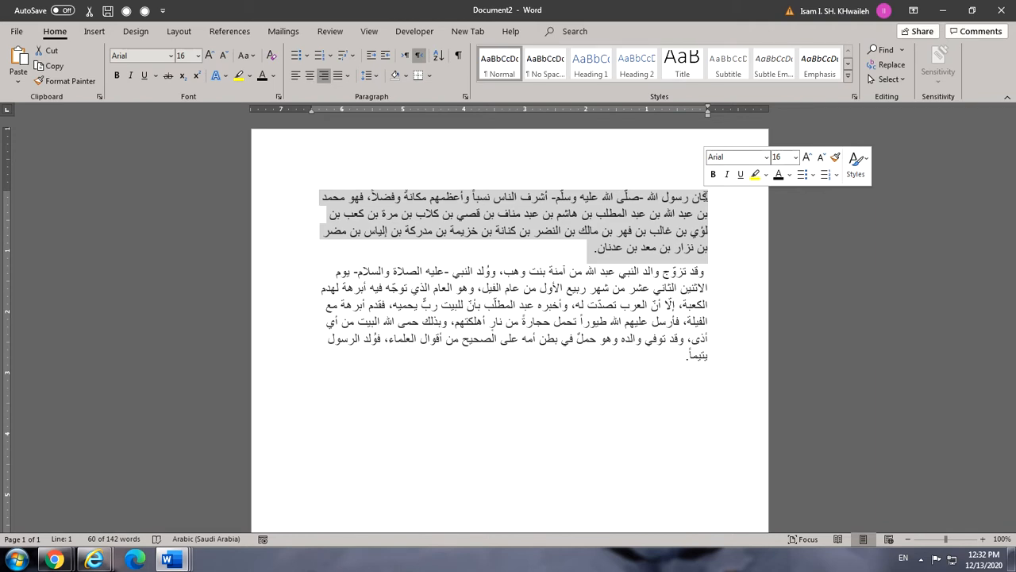
# Select the first and second paragraphs alternately, each as a whole, finishing with the first paragraph selected.
pyautogui.click(590, 250)
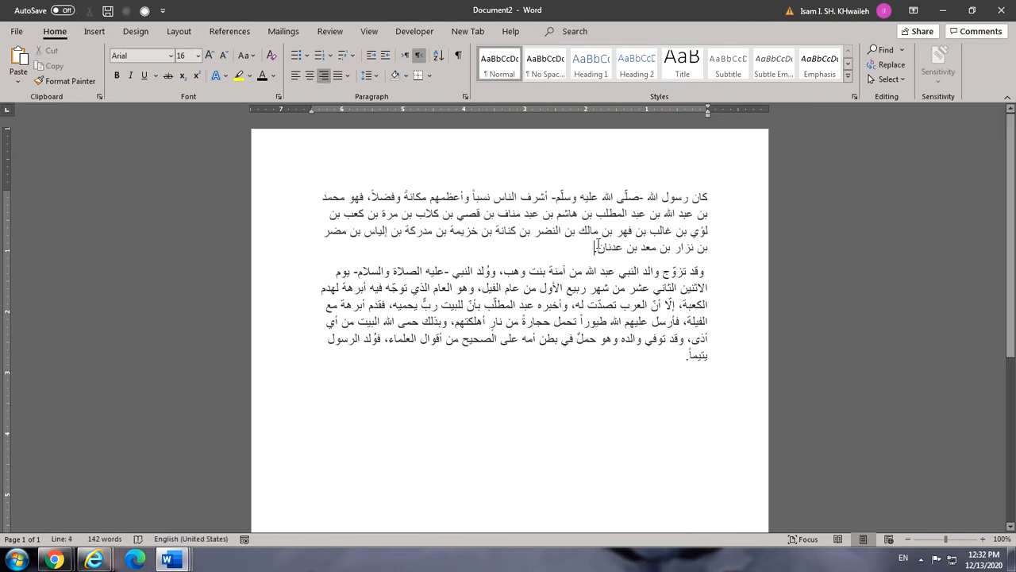
pyautogui.tripleClick(599, 247)
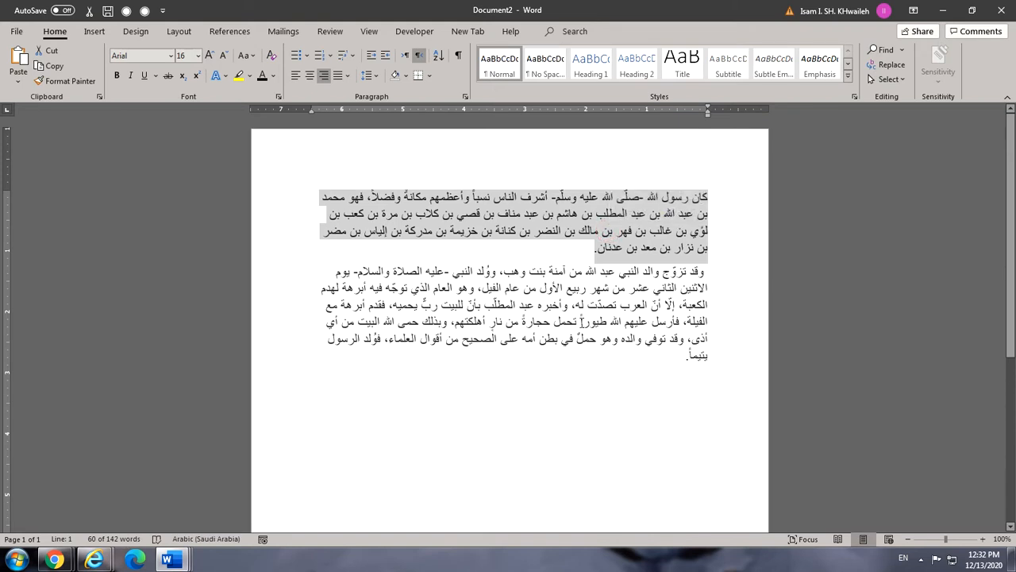
pyautogui.click(582, 322)
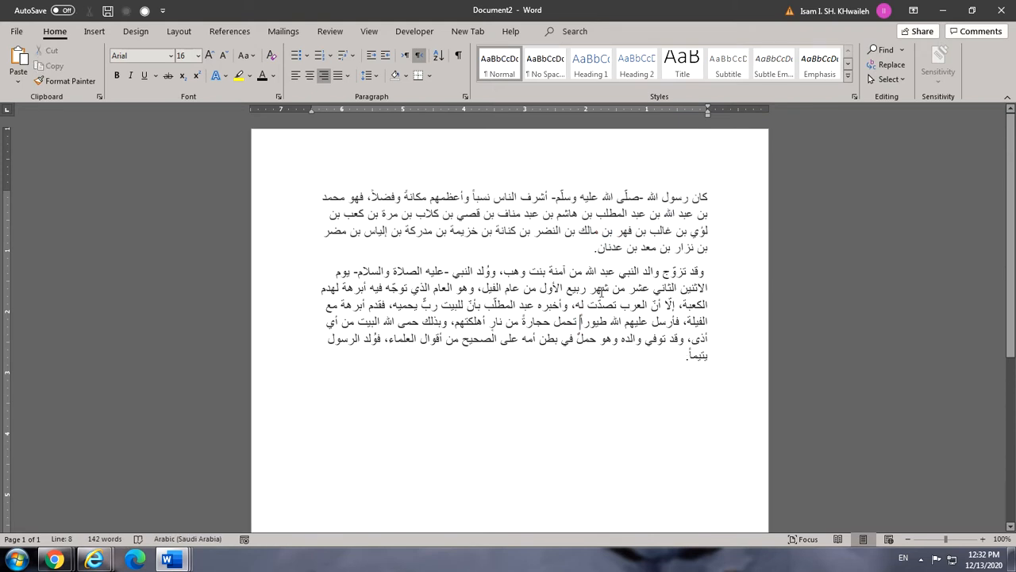
pyautogui.tripleClick(601, 291)
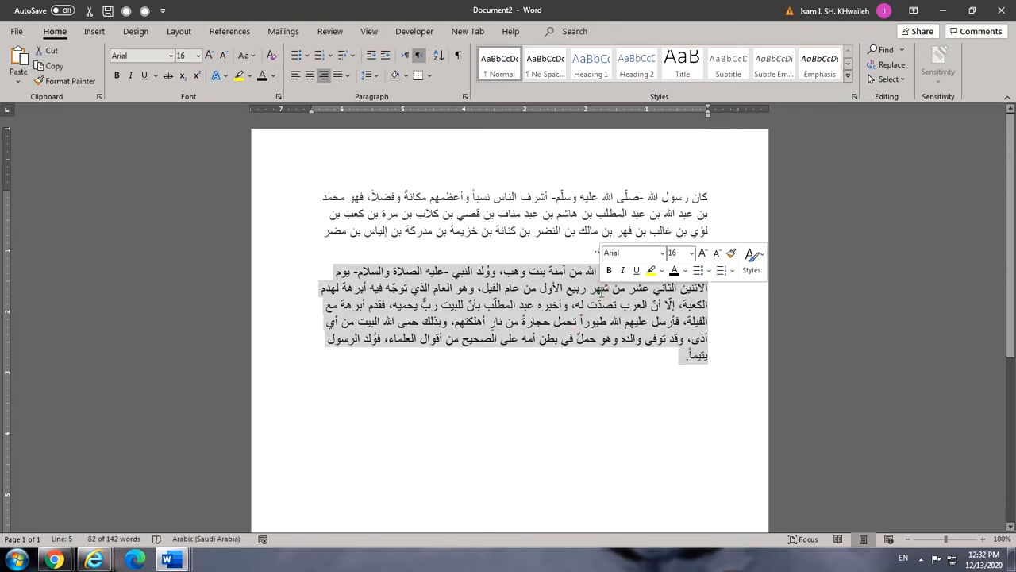
pyautogui.click(573, 230)
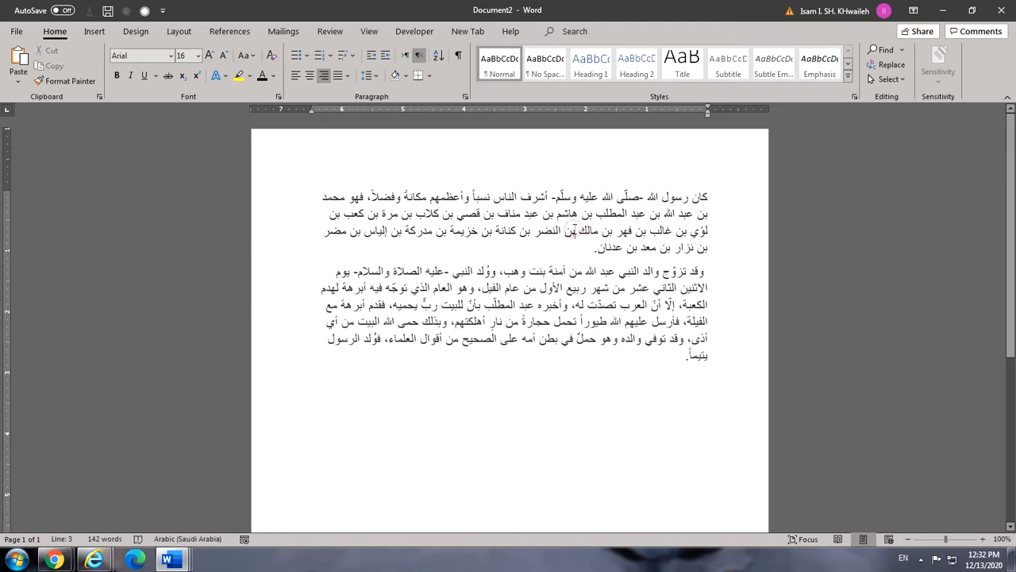
pyautogui.tripleClick(573, 230)
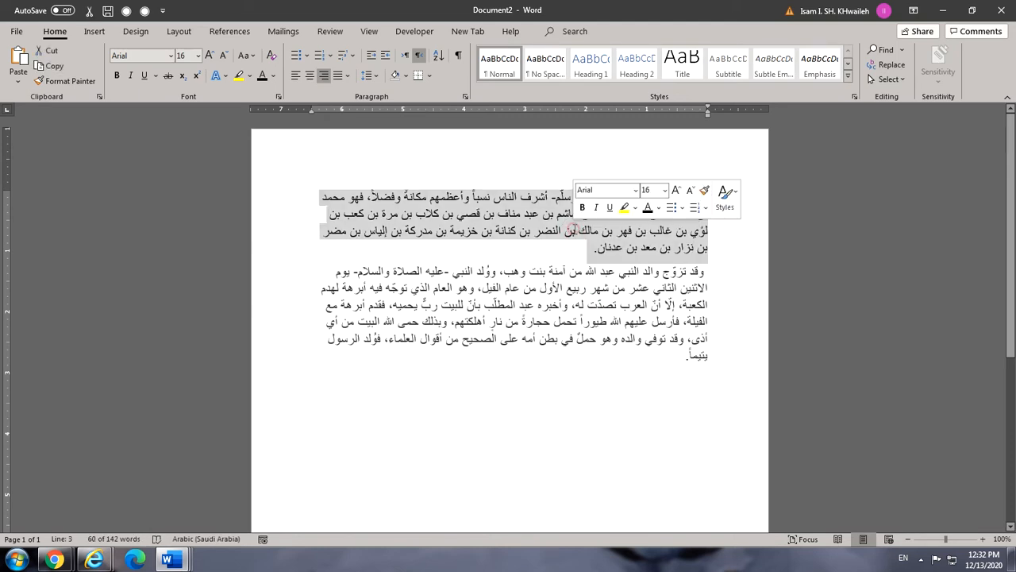
pyautogui.click(566, 322)
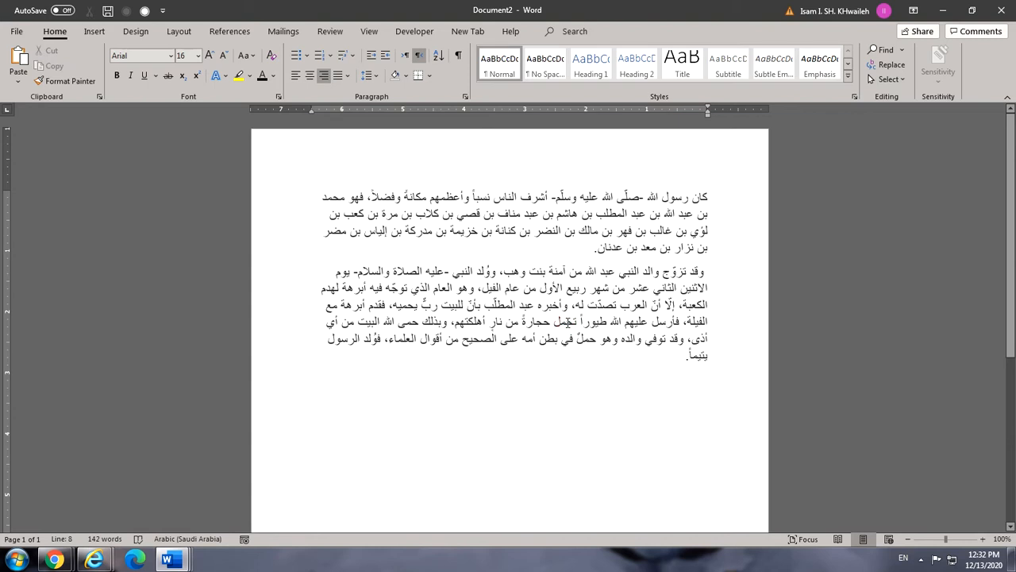
pyautogui.tripleClick(566, 322)
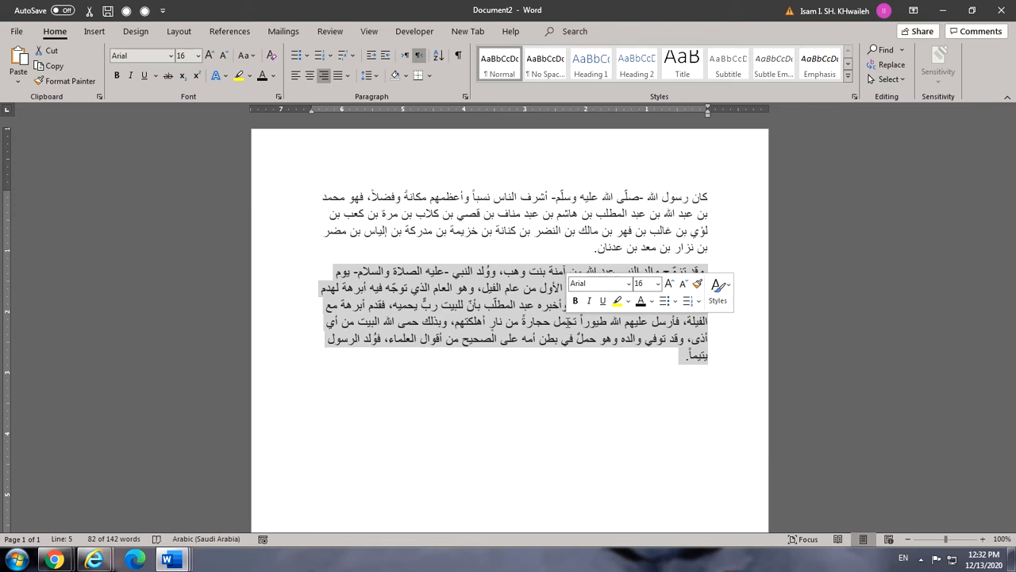
pyautogui.tripleClick(573, 236)
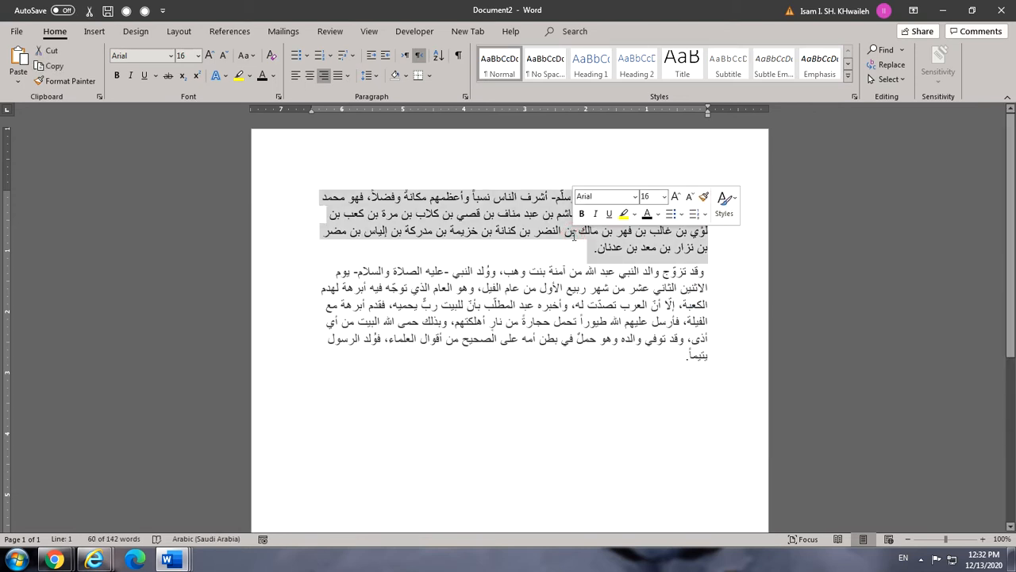
# Switch to the blank Document1 and create two automatic horizontal lines, a triple one from "###" and a thin one from "---".
pyautogui.click(167, 560)
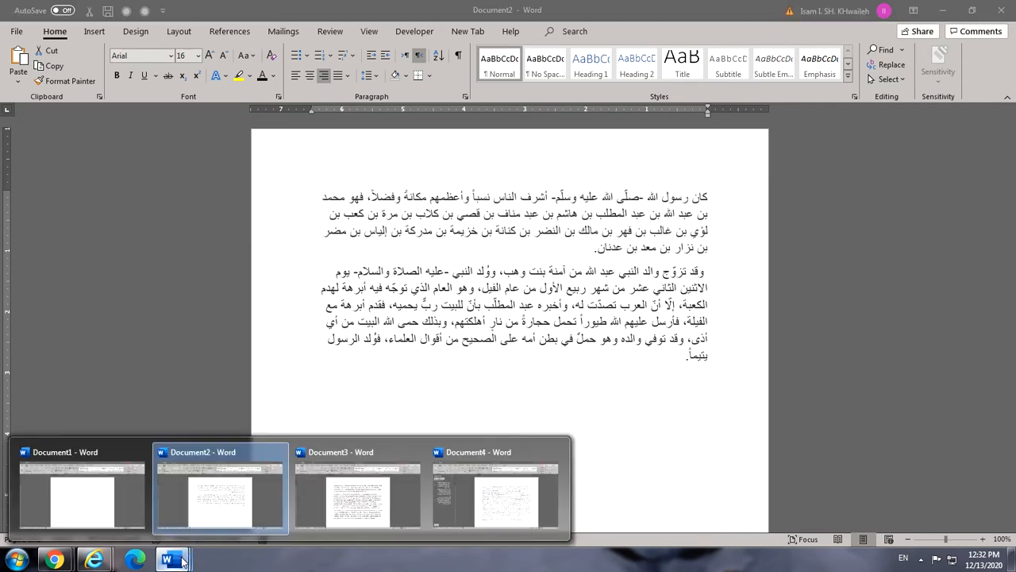
pyautogui.click(116, 500)
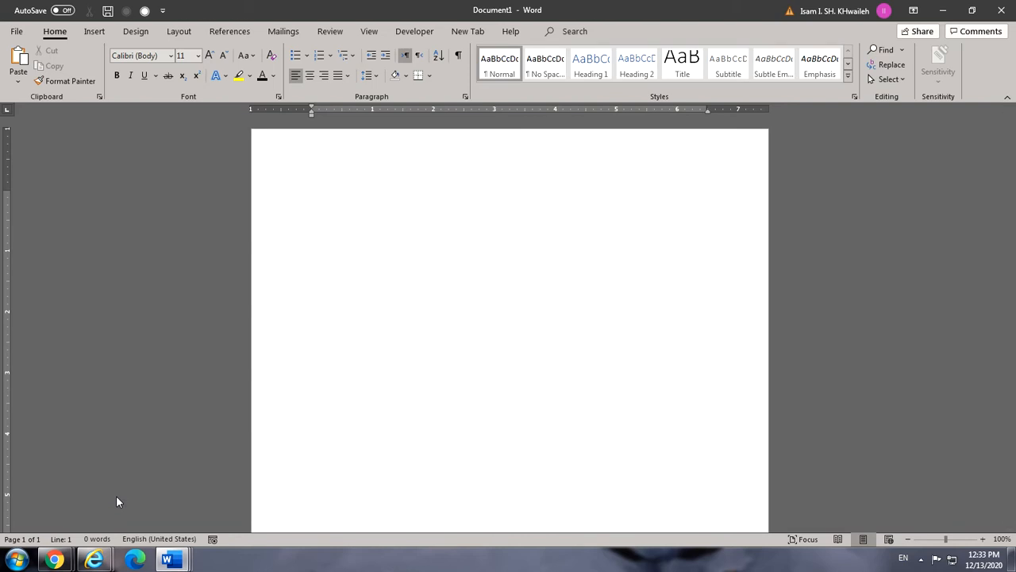
pyautogui.write('###')
pyautogui.press('Return')
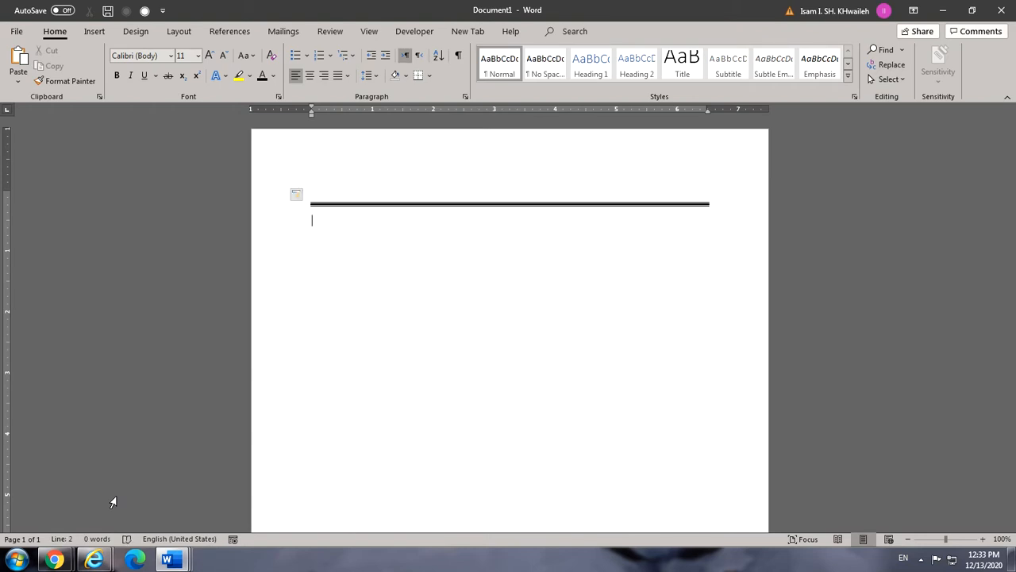
pyautogui.write('---')
pyautogui.press('Return')
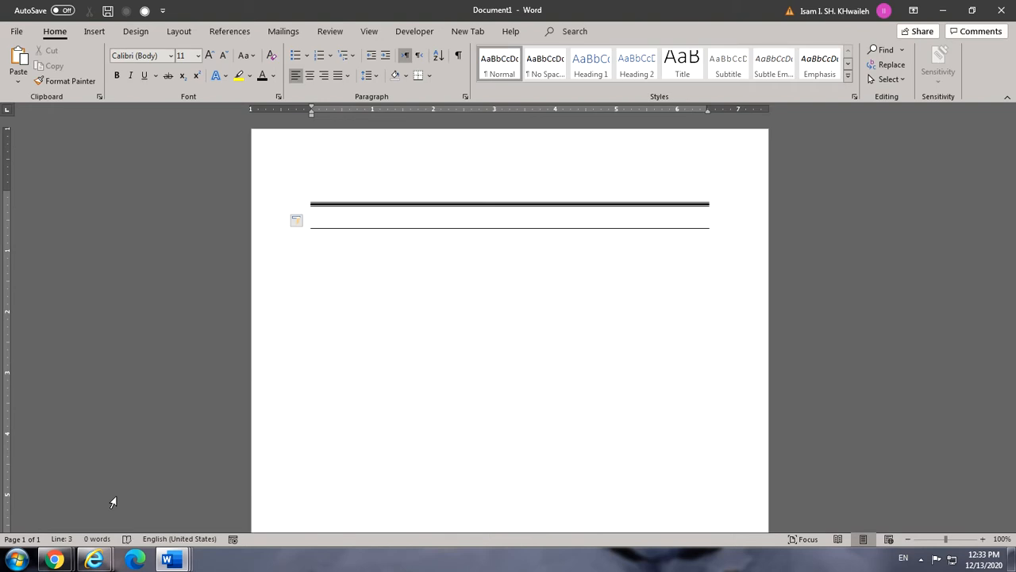
# Add two more automatic horizontal lines below, a thick one from "___" and a dotted one from "***".
pyautogui.write('___')
pyautogui.press('Return')
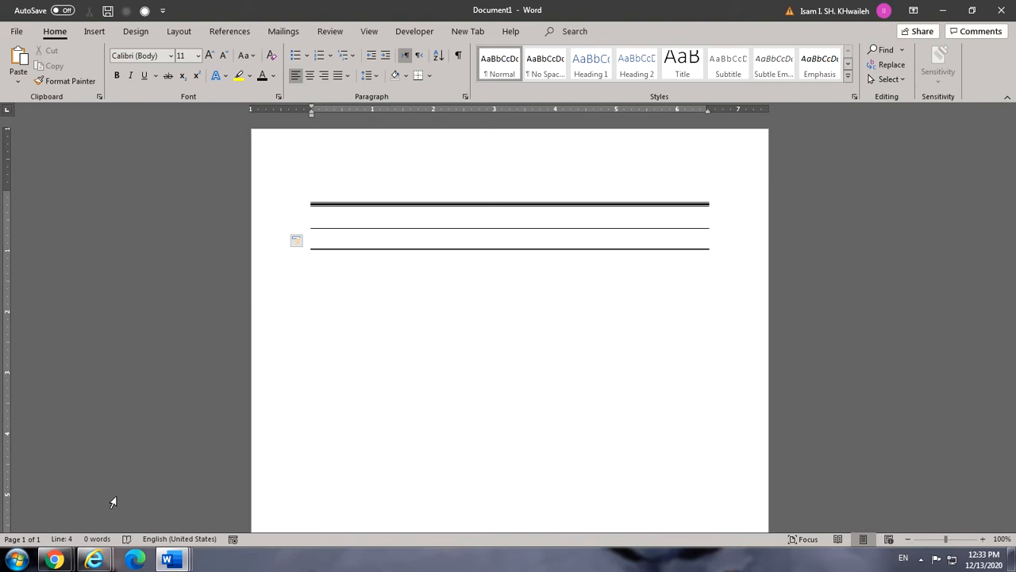
pyautogui.write('***')
pyautogui.press('Return')
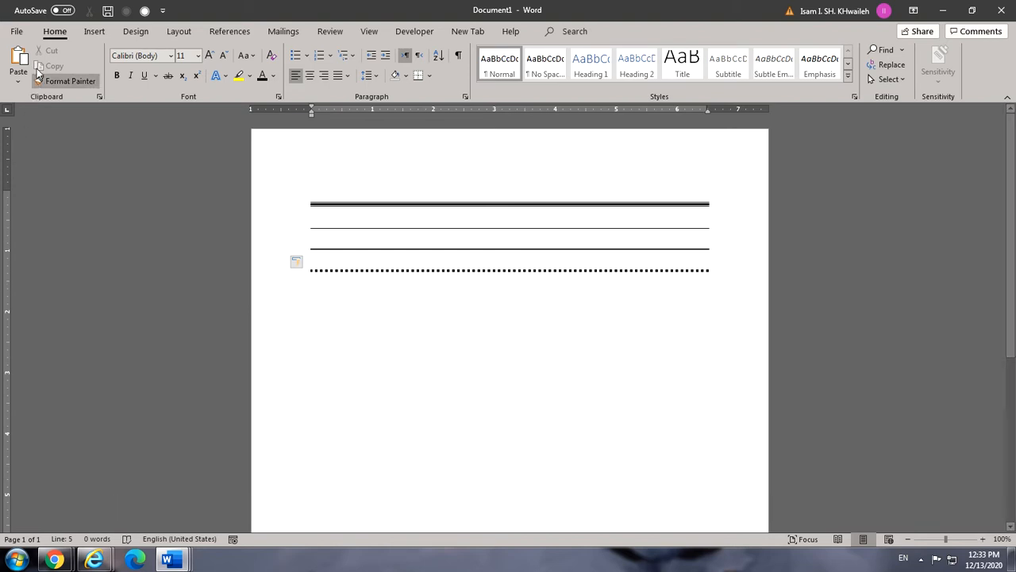
# Create a new blank document.
pyautogui.click(16, 31)
pyautogui.click(27, 88)
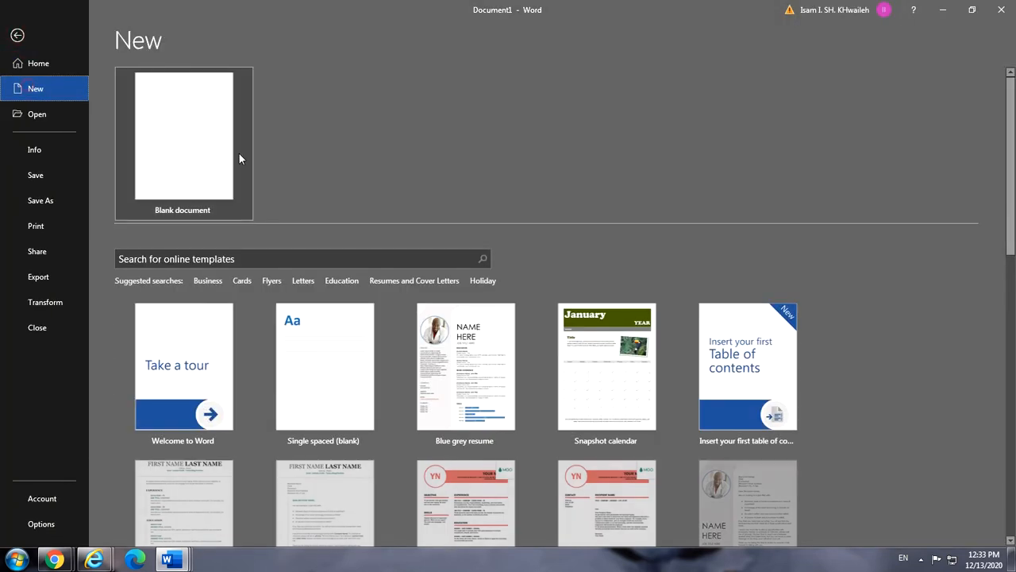
pyautogui.click(201, 147)
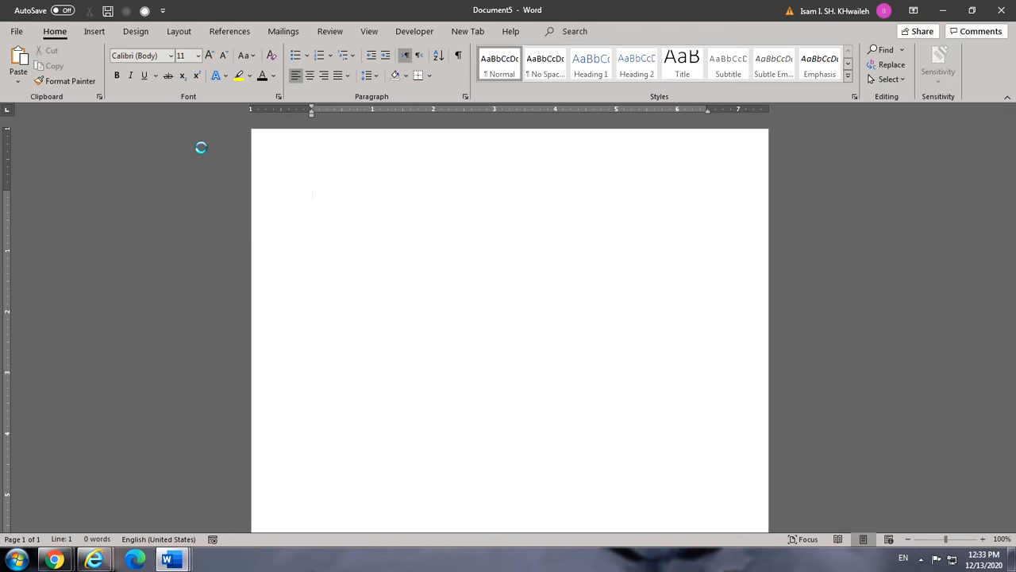
pyautogui.click(95, 31)
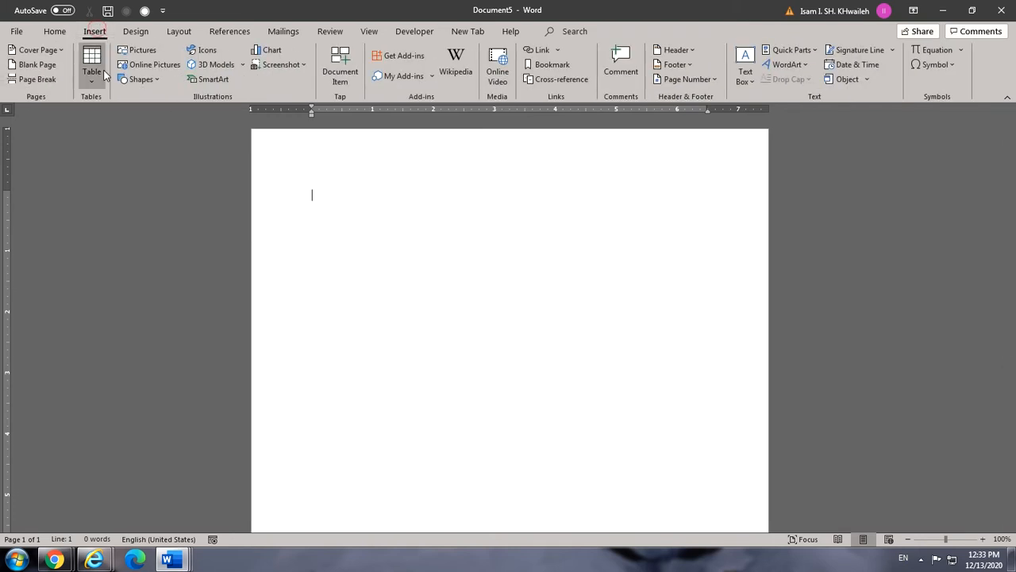
pyautogui.click(92, 76)
pyautogui.click(306, 216)
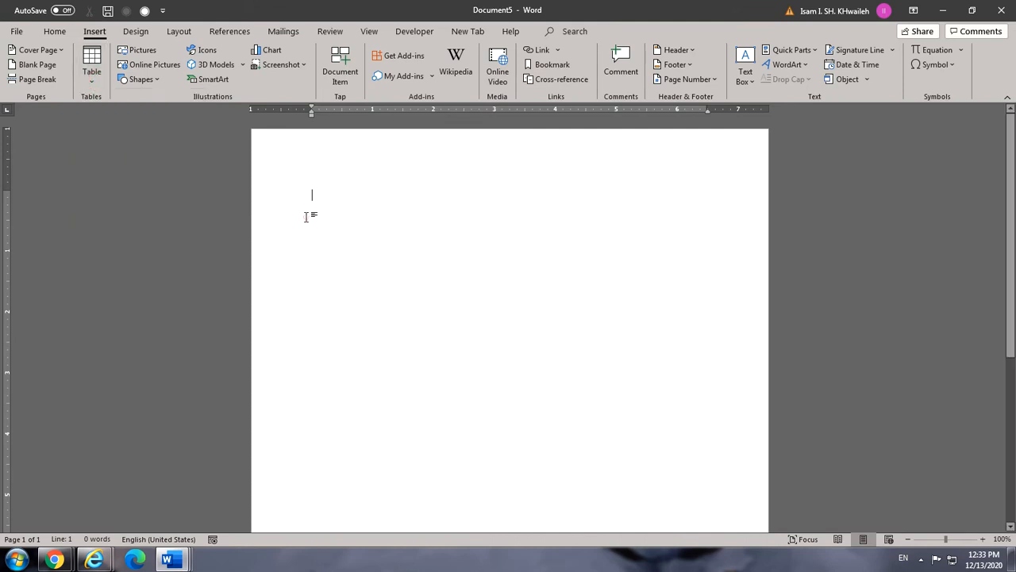
pyautogui.click(58, 32)
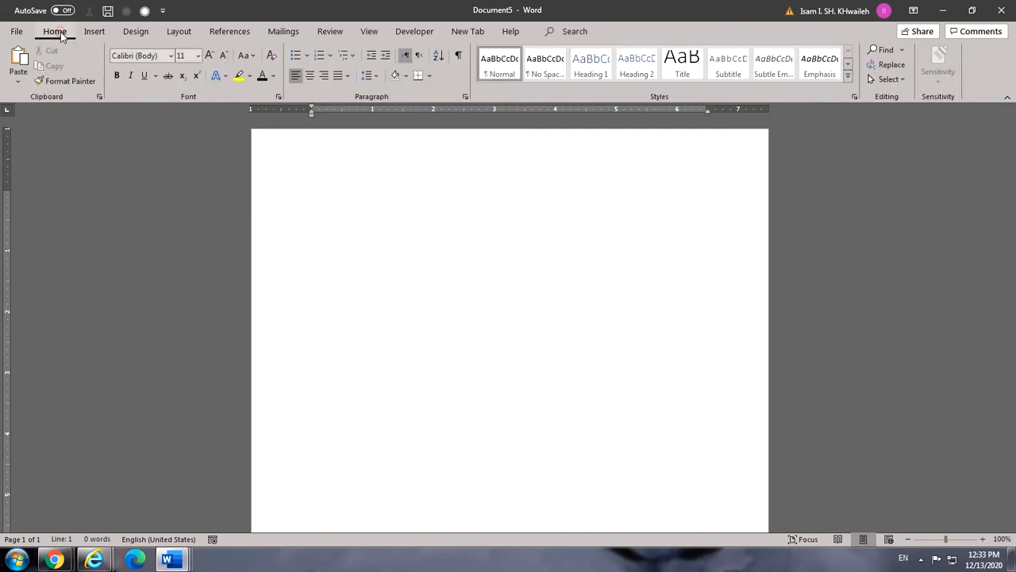
# Create a one-row, three-column table on the first line from four plus signs separated by tabs.
pyautogui.write('+')
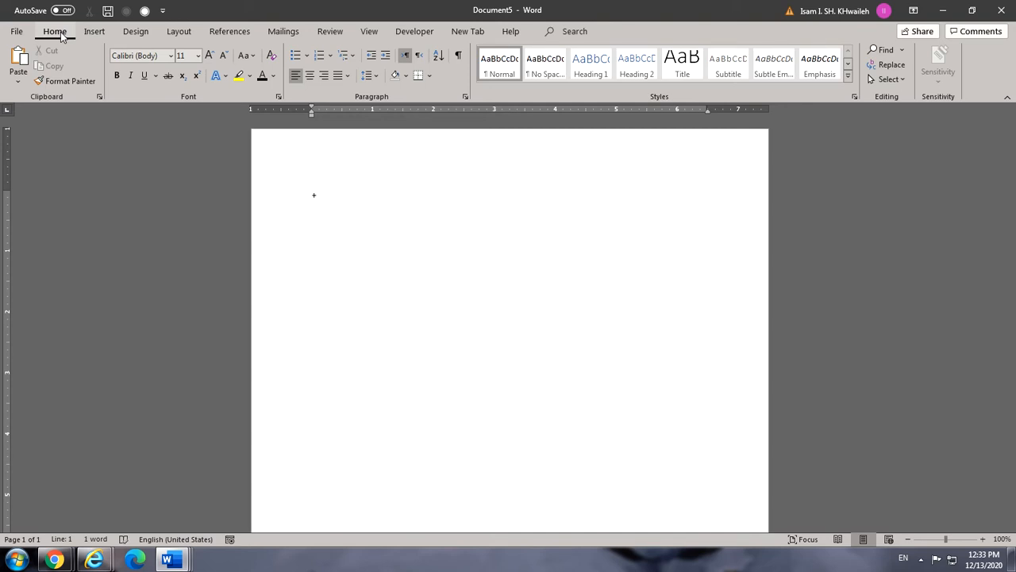
pyautogui.press('Tab')
pyautogui.write('+')
pyautogui.press('Tab')
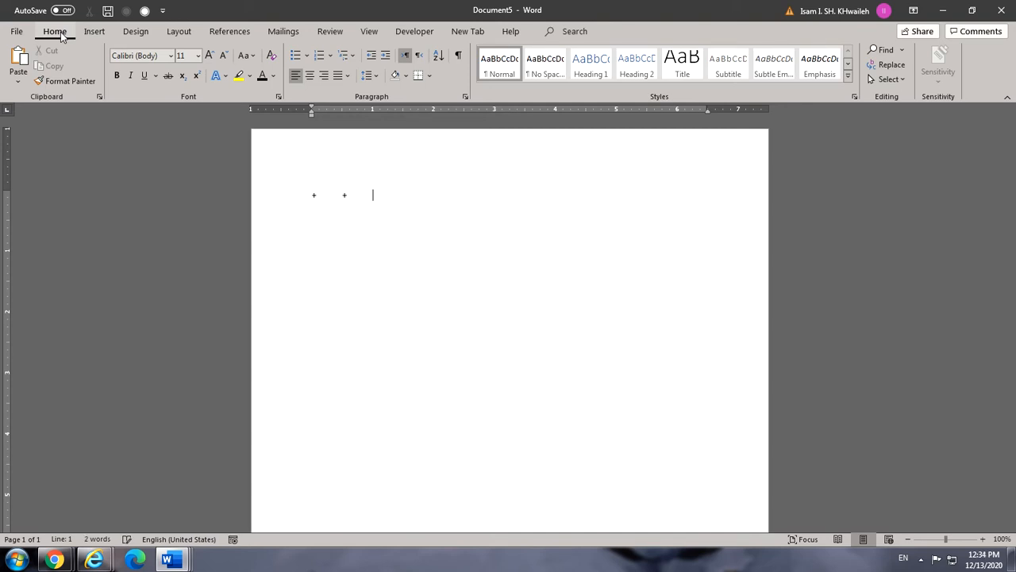
pyautogui.write('+\t+')
pyautogui.press('Return')
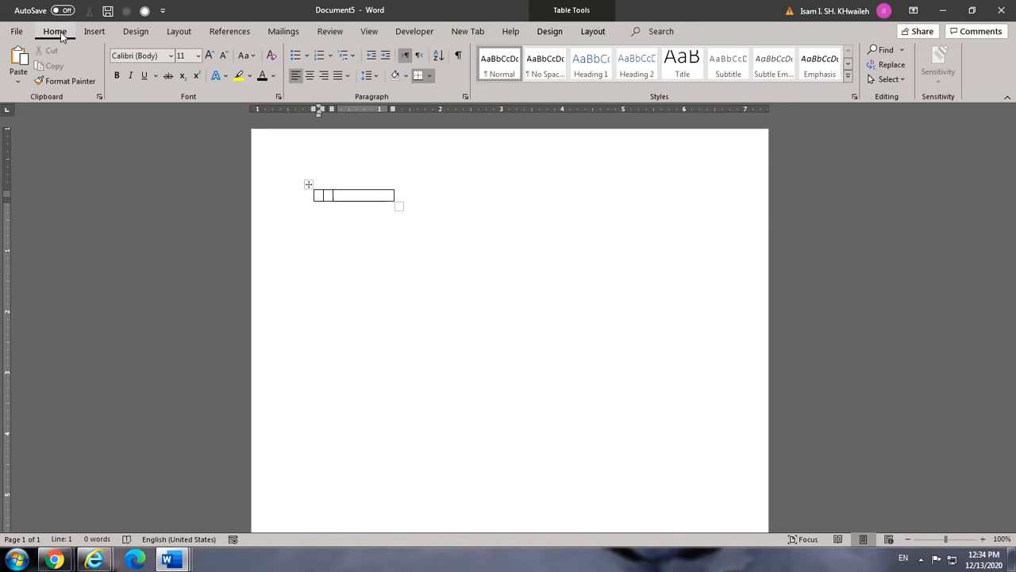
# Undo the automatic table creation and clear the plus signs from the line.
pyautogui.hotkey('ctrl', 'z')
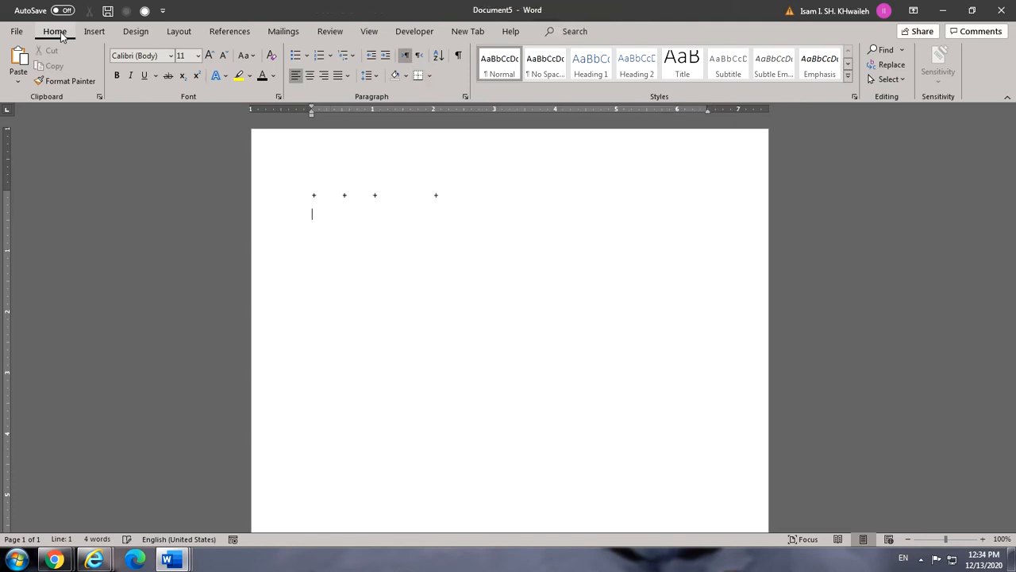
pyautogui.hotkey('ctrl', 'z')
pyautogui.write('+')
pyautogui.press('BackSpace')
# Set the font size to 18 and create a one-row, two-column table from three plus signs spaced about 1.5 inches apart with tabs.
pyautogui.hotkey('ctrl', 'a')
pyautogui.click(197, 56)
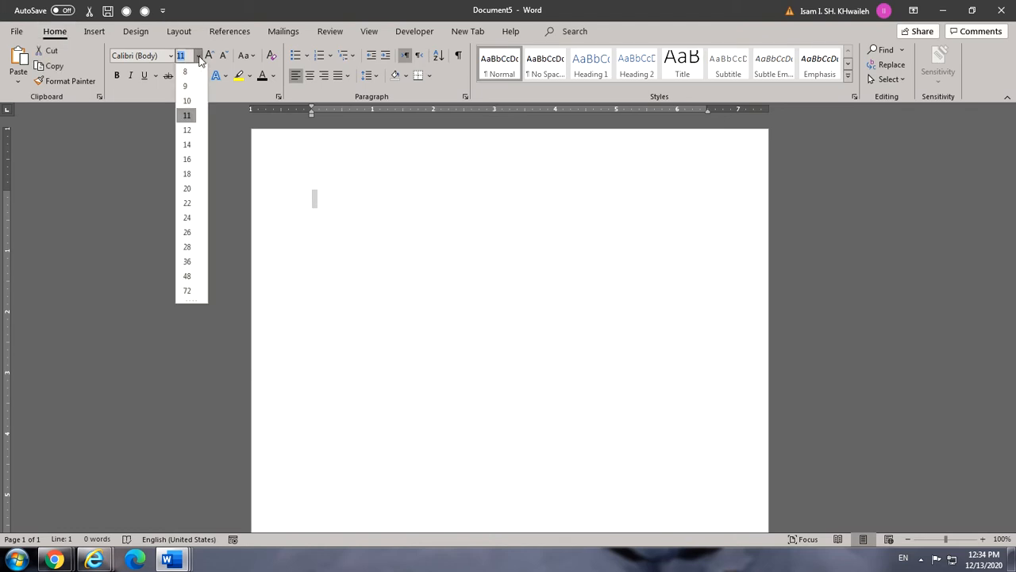
pyautogui.click(186, 173)
pyautogui.write('+')
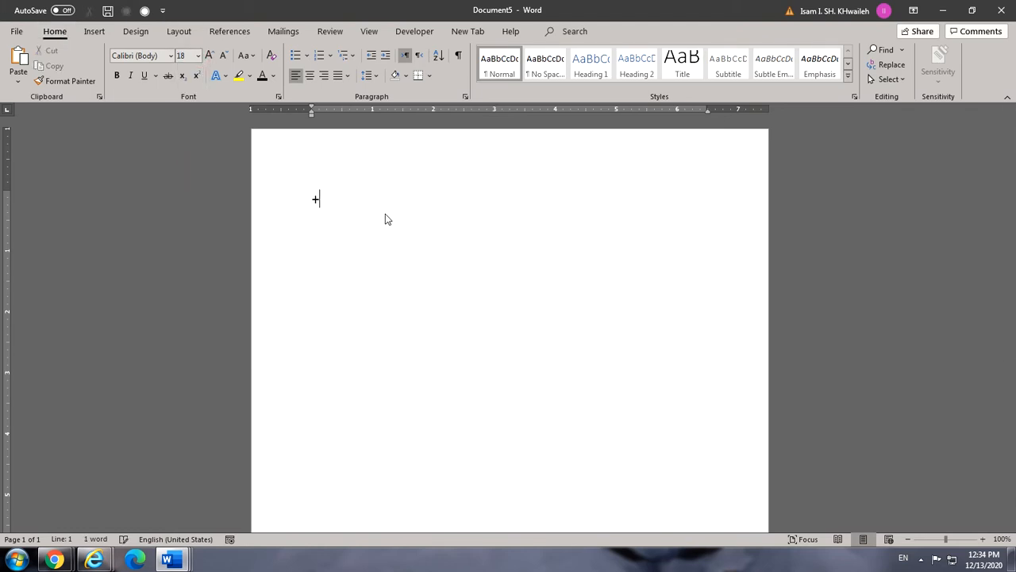
pyautogui.press('Tab')
pyautogui.press('Tab')
pyautogui.write('+')
pyautogui.press('Tab')
pyautogui.press('Tab')
pyautogui.press('Tab')
pyautogui.write('+')
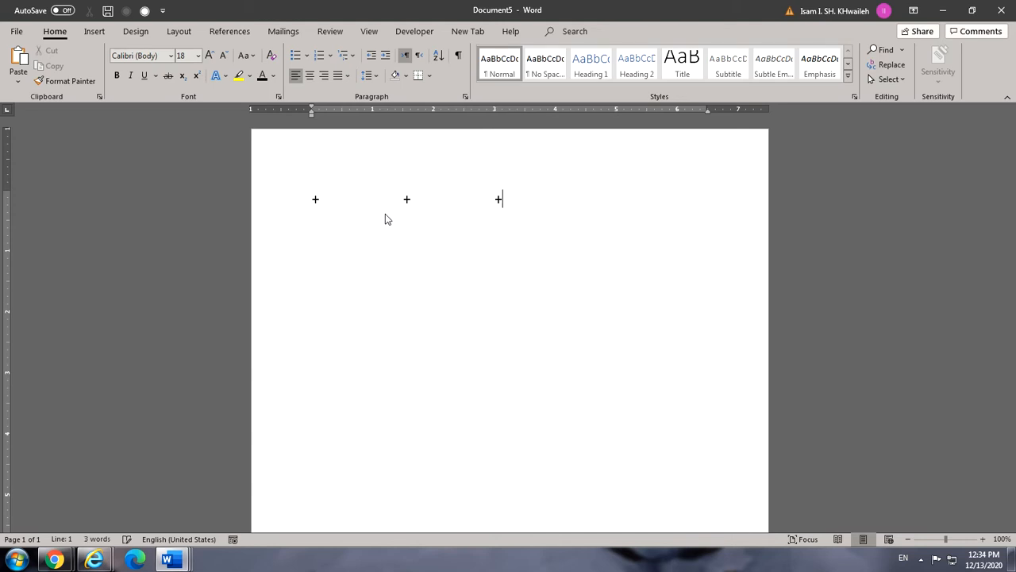
pyautogui.press('Return')
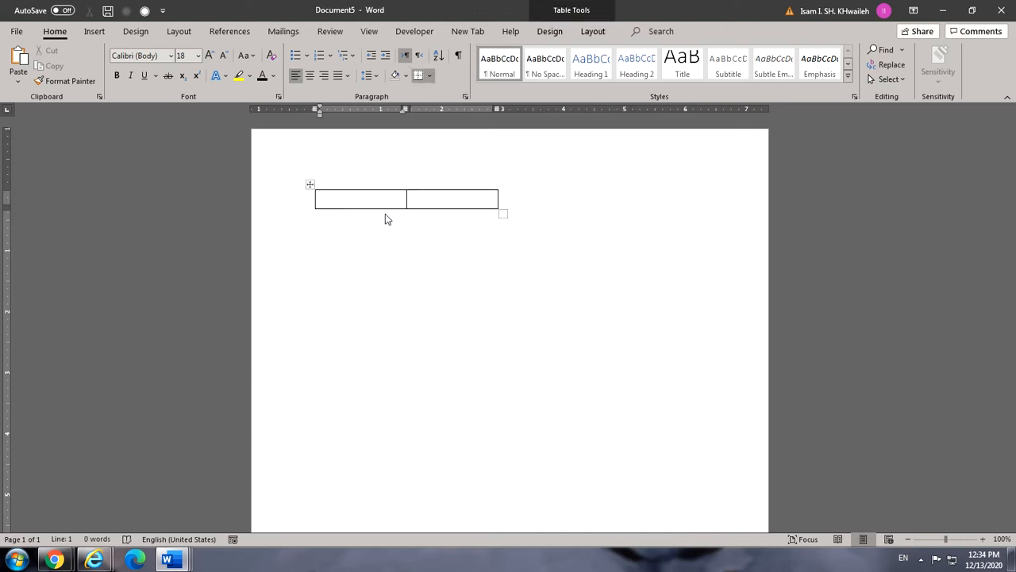
# Extend the two-column table to seven rows.
pyautogui.press('Tab')
pyautogui.press('Tab')
pyautogui.press('Tab')
pyautogui.press('Tab')
pyautogui.press('Tab')
pyautogui.press('Tab')
pyautogui.press('Tab')
pyautogui.press('Tab')
pyautogui.press('Tab')
pyautogui.press('Tab')
pyautogui.press('Tab')
pyautogui.press('Tab')
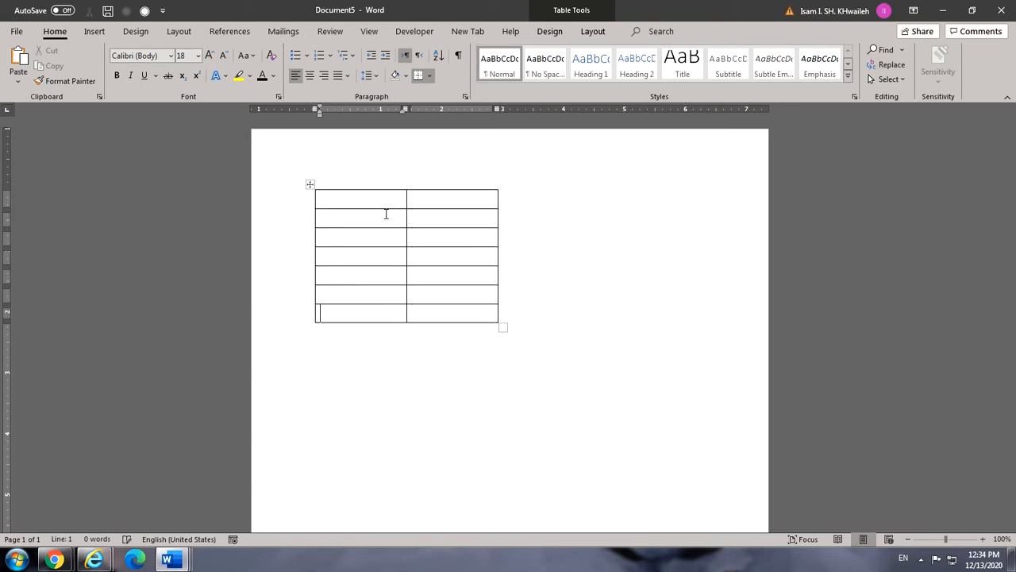
# Number all cells of the table's first column automatically using the 1. 2. 3. format.
pyautogui.click(381, 197)
pyautogui.moveTo(381, 197); pyautogui.dragTo(360, 313)
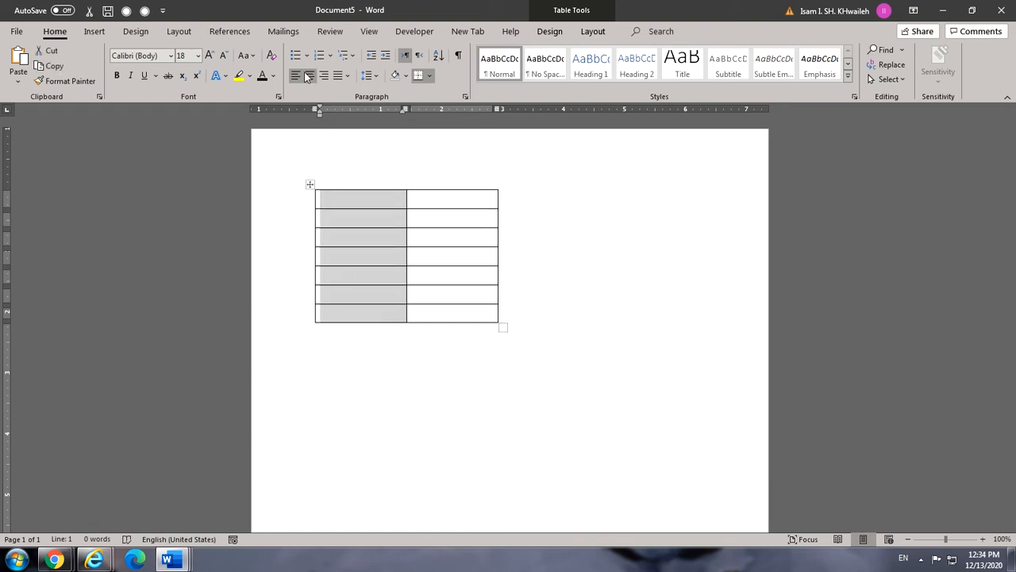
pyautogui.click(329, 55)
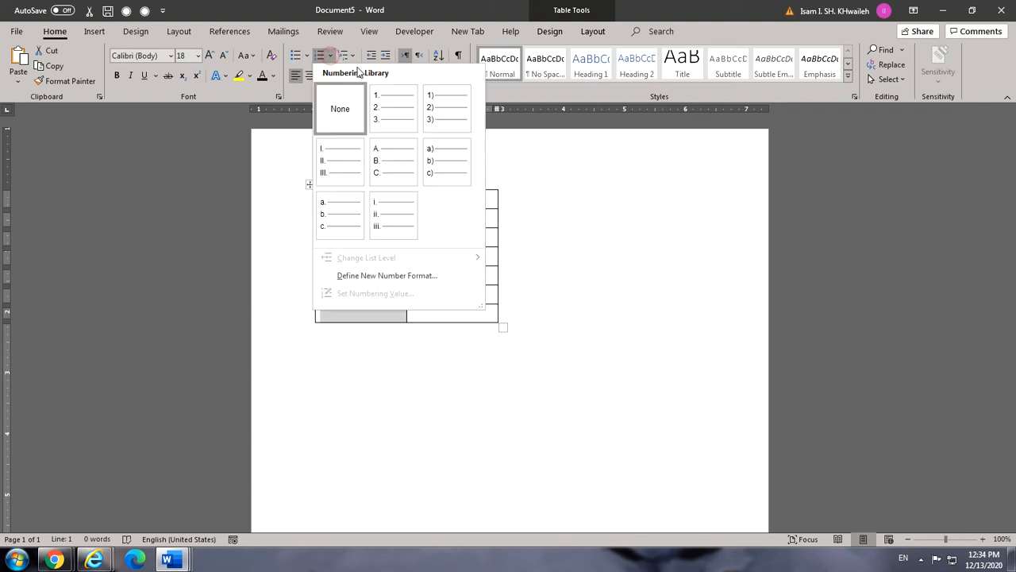
pyautogui.click(396, 131)
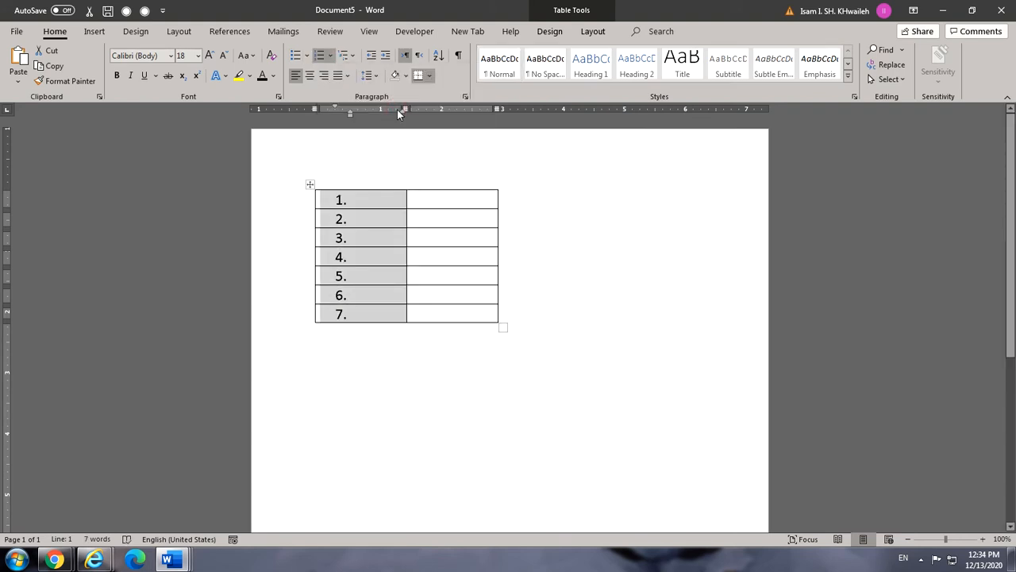
# Add an eighth row to the end of the table and enter "hi" in the second cell of row 4.
pyautogui.click(430, 316)
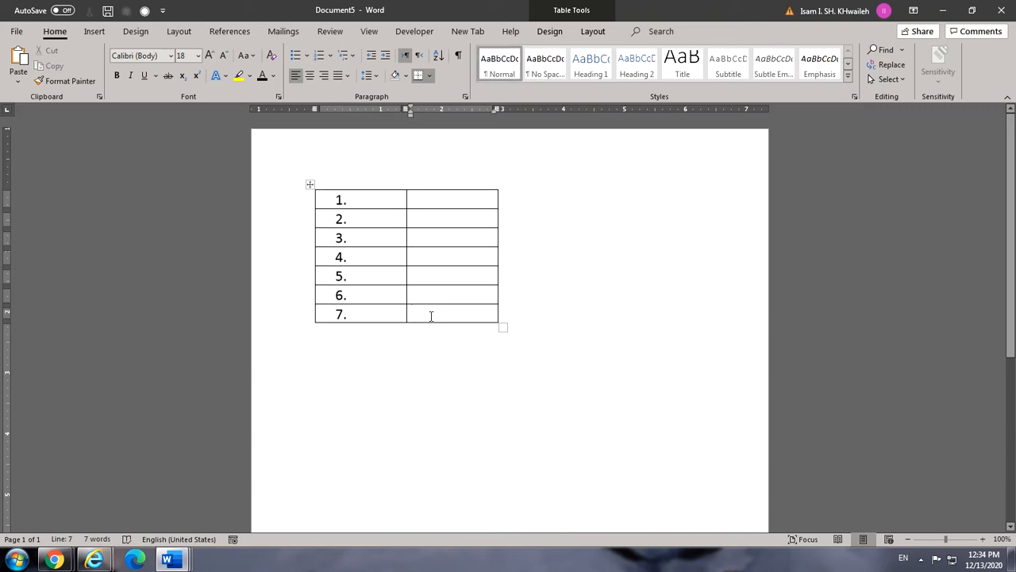
pyautogui.press('Tab')
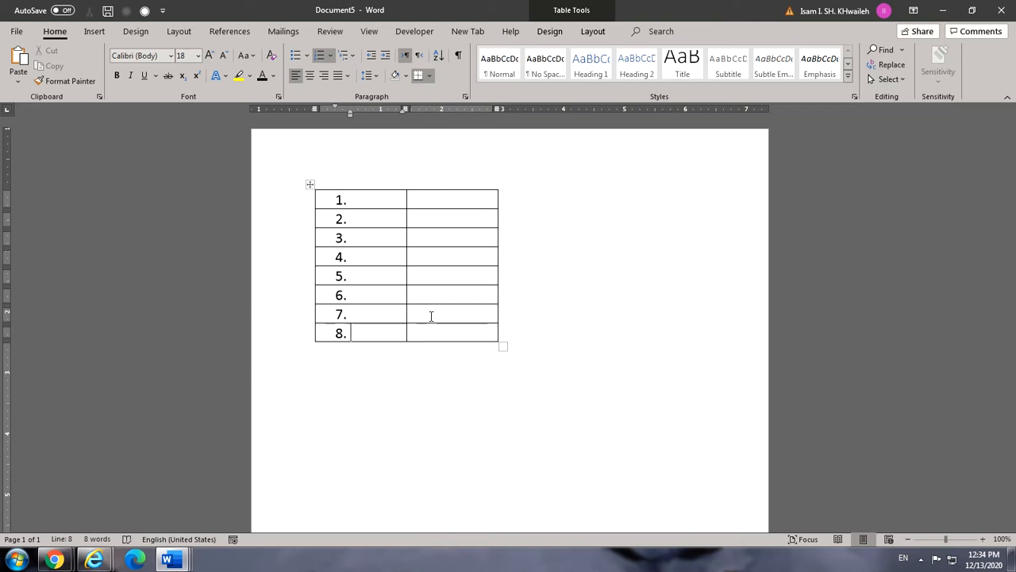
pyautogui.click(430, 259)
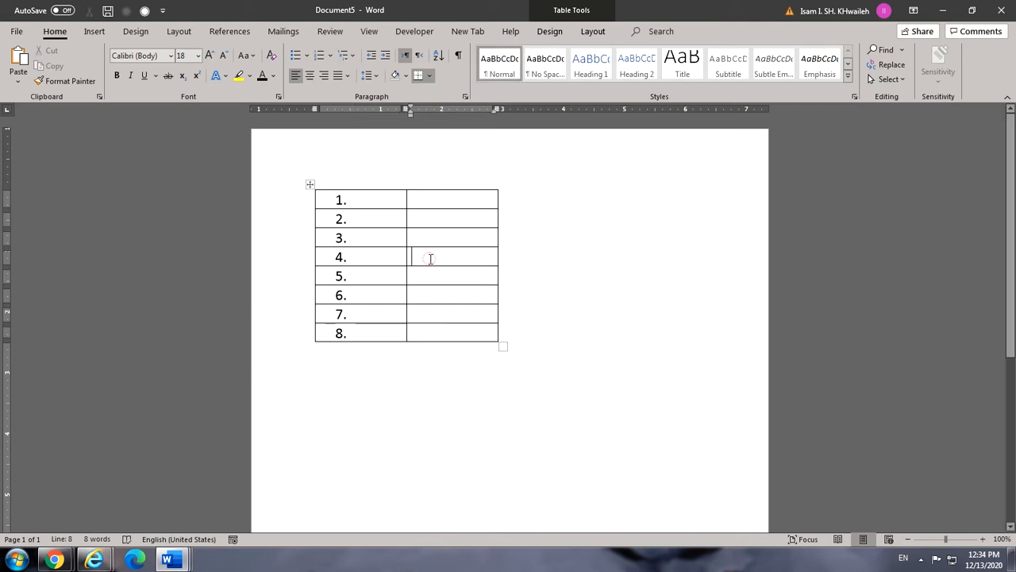
pyautogui.write('hi')
# Delete the entire fourth row of the numbered table and undo the deletion.
pyautogui.moveTo(462, 254); pyautogui.dragTo(391, 256)
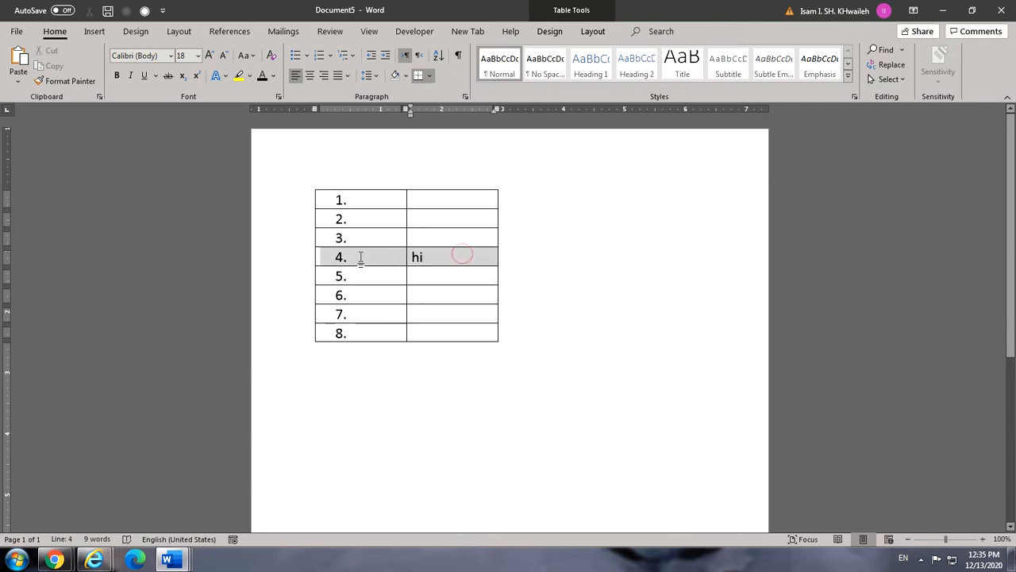
pyautogui.rightClick(362, 261)
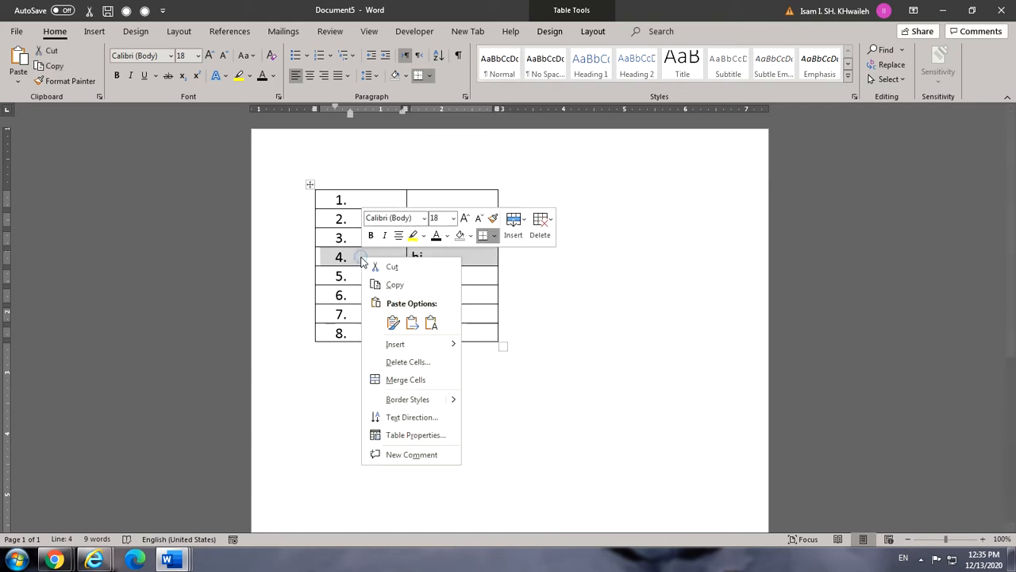
pyautogui.click(401, 363)
pyautogui.click(486, 270)
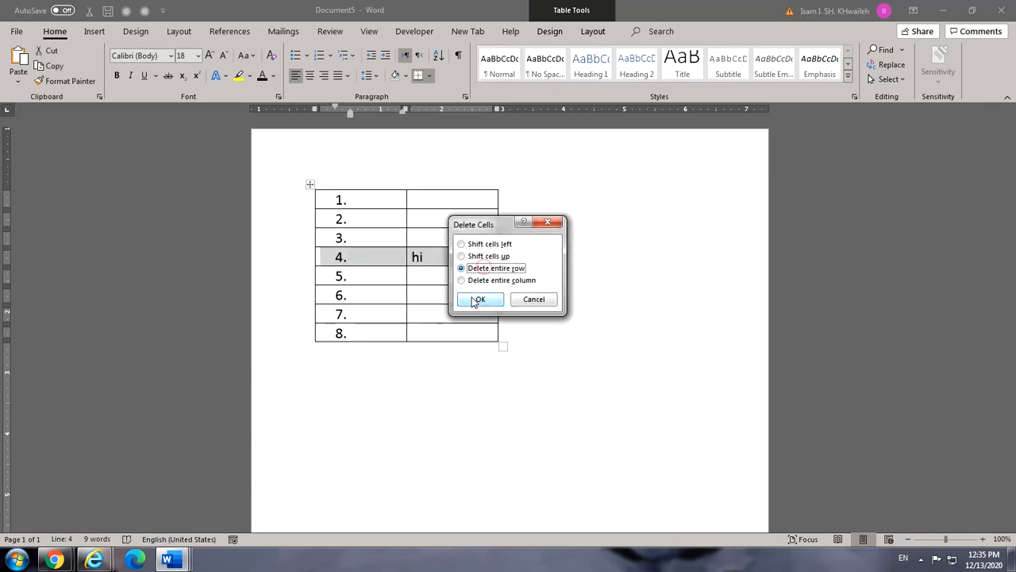
pyautogui.click(475, 299)
pyautogui.hotkey('ctrl', 'z')
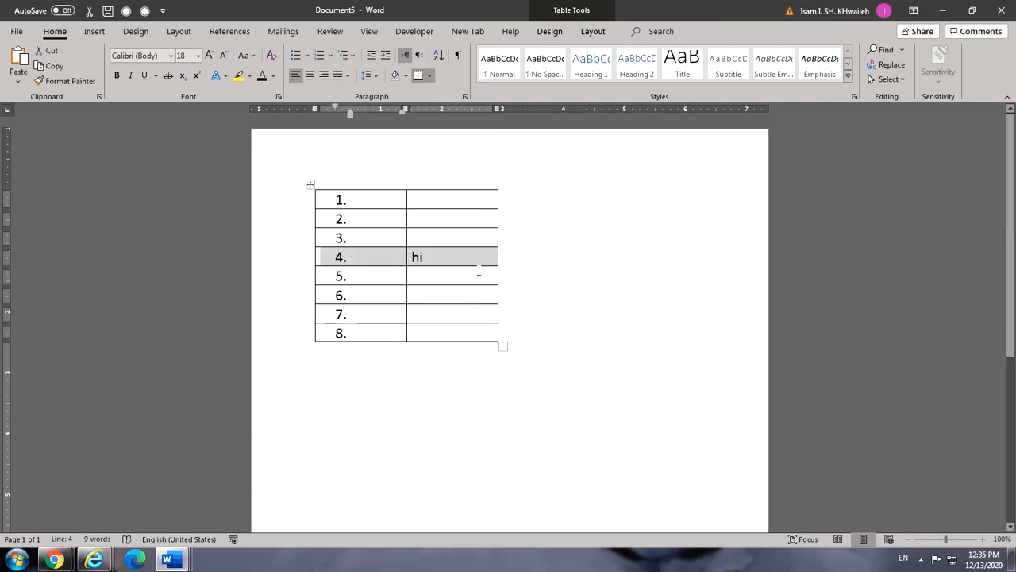
# Delete the whole table row containing "hi" using the Delete entire row option.
pyautogui.click(476, 264)
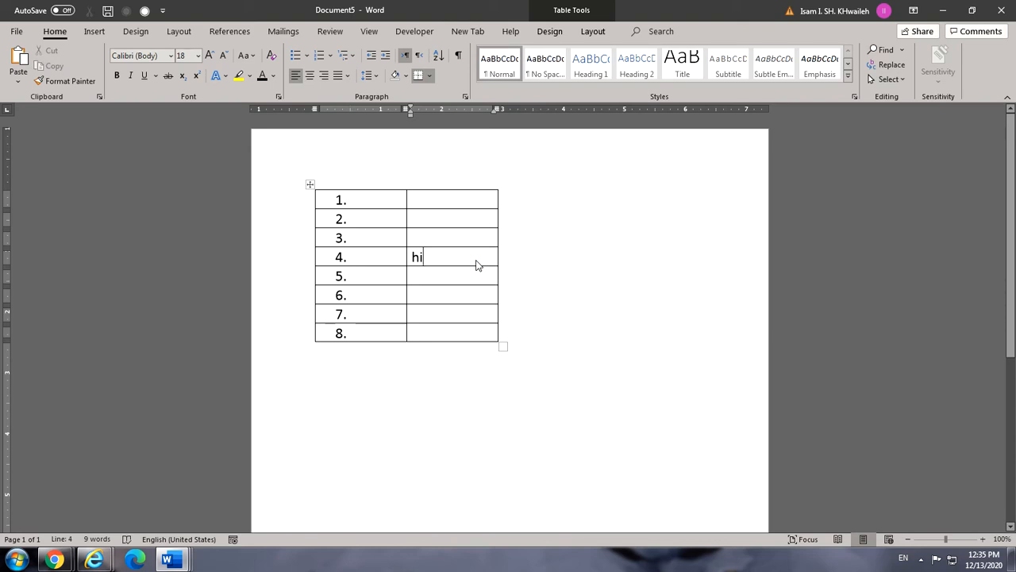
pyautogui.moveTo(477, 259); pyautogui.dragTo(368, 256)
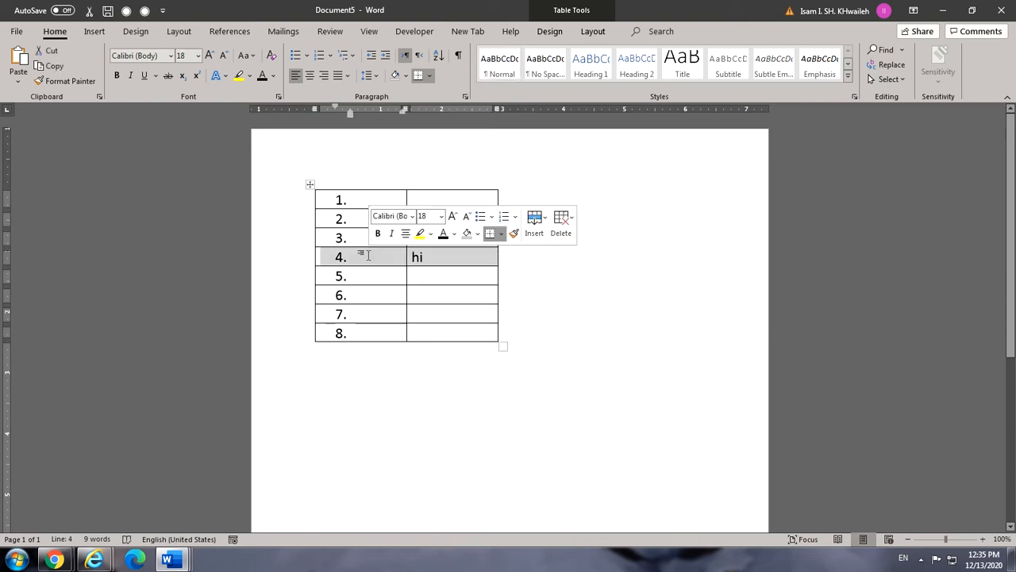
pyautogui.press('BackSpace')
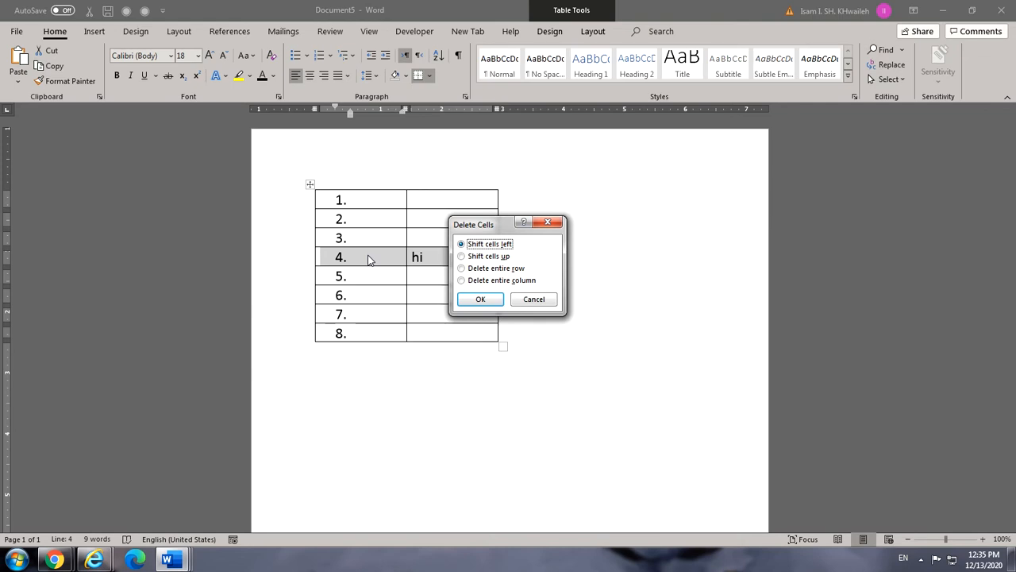
pyautogui.click(520, 269)
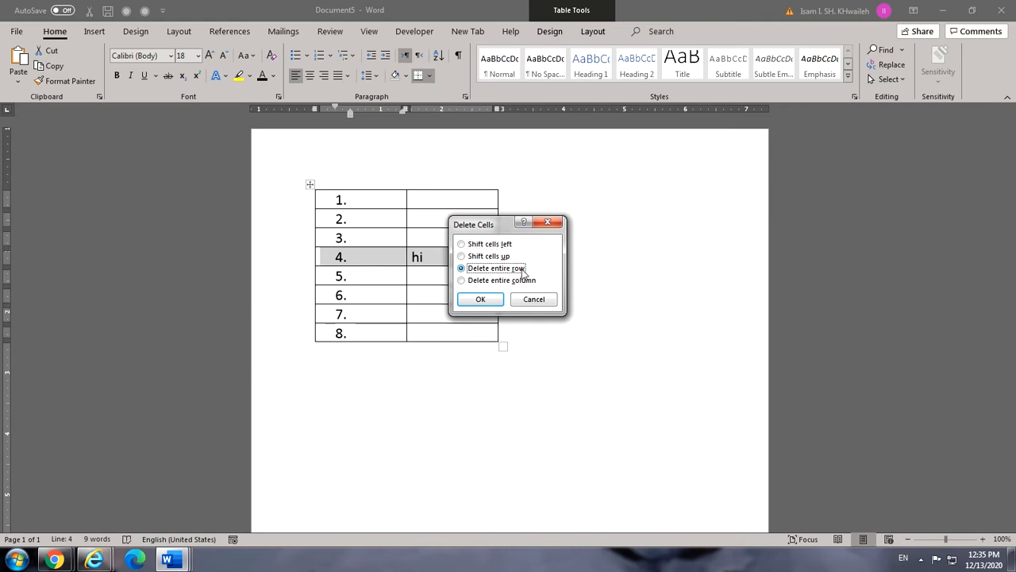
pyautogui.click(481, 302)
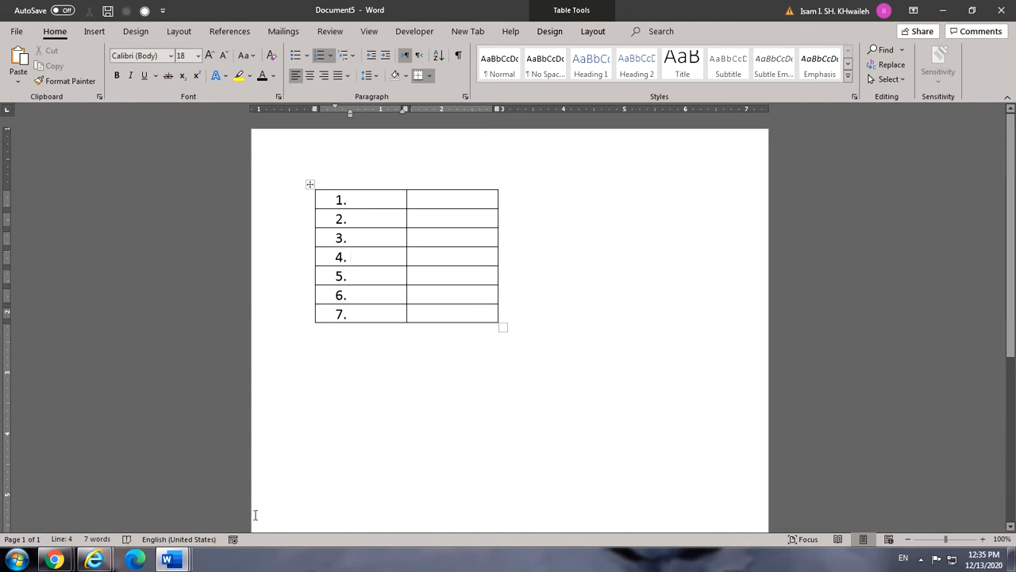
# Switch to Document2 and select four separate phrases at once, one on each of the second paragraph's second to fifth lines, and clear the selection.
pyautogui.click(176, 561)
pyautogui.click(204, 526)
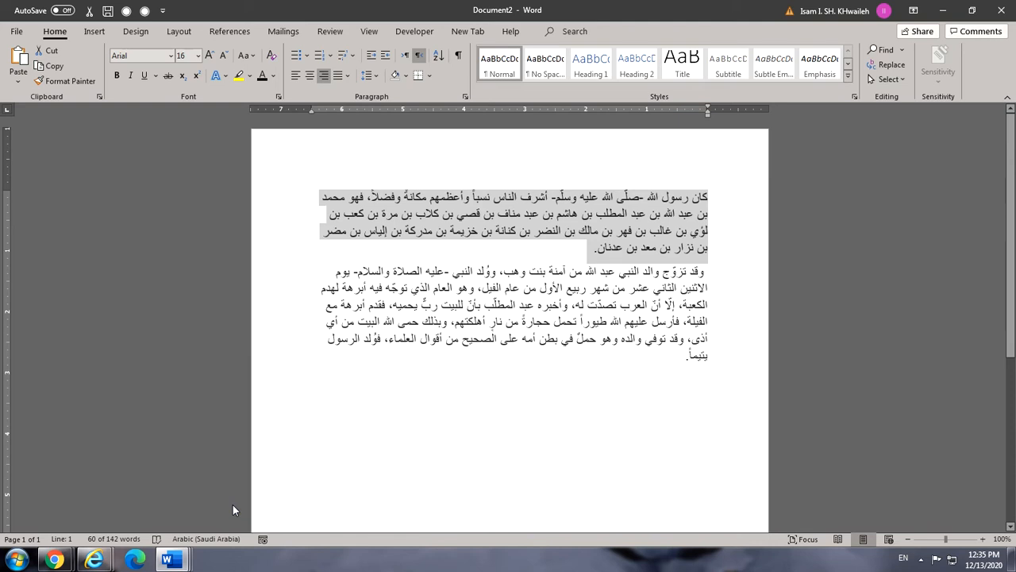
pyautogui.click(451, 339)
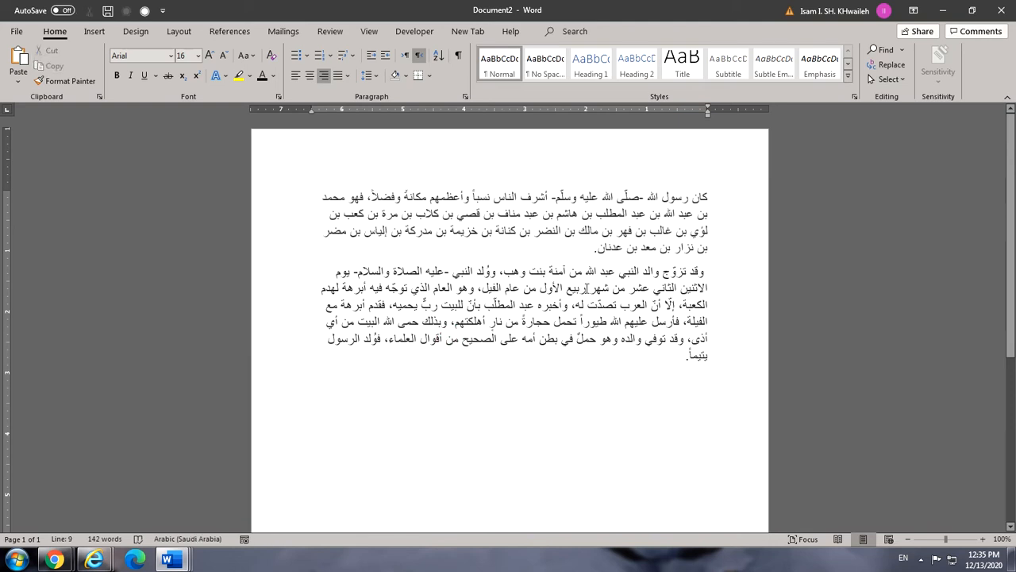
pyautogui.moveTo(588, 288); pyautogui.dragTo(486, 289)
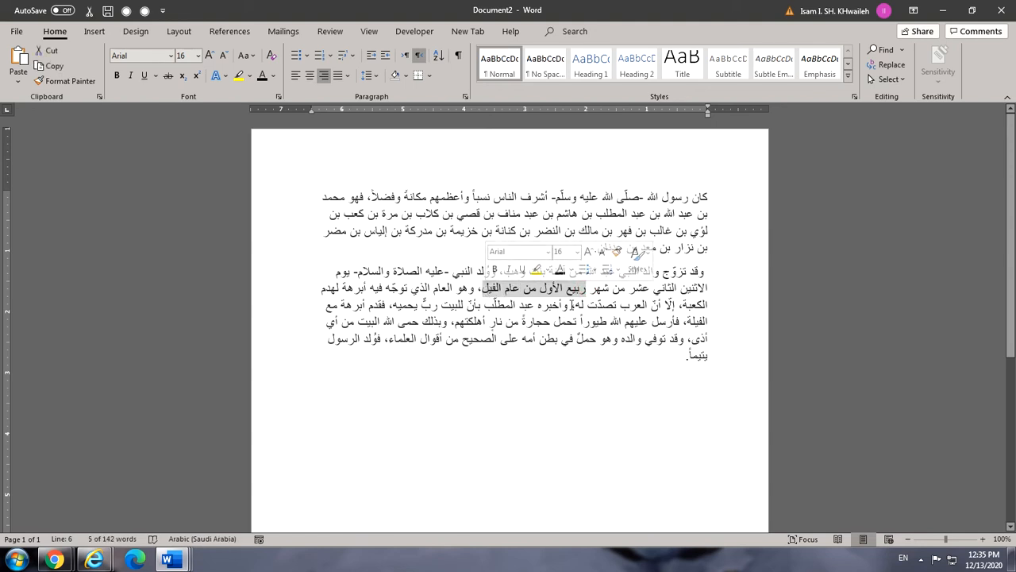
pyautogui.moveTo(572, 305); pyautogui.dragTo(492, 308)
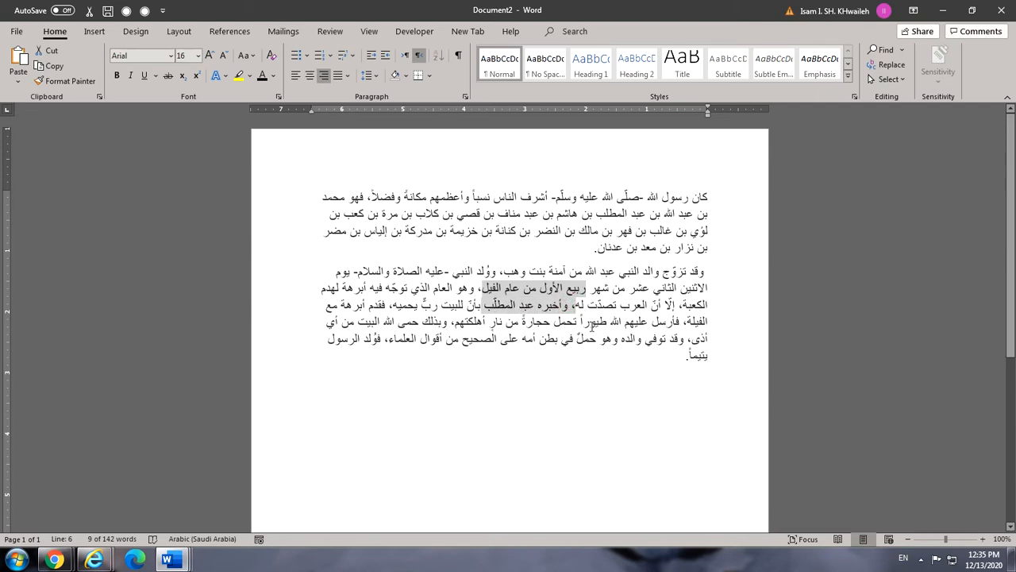
pyautogui.moveTo(578, 321); pyautogui.dragTo(486, 321)
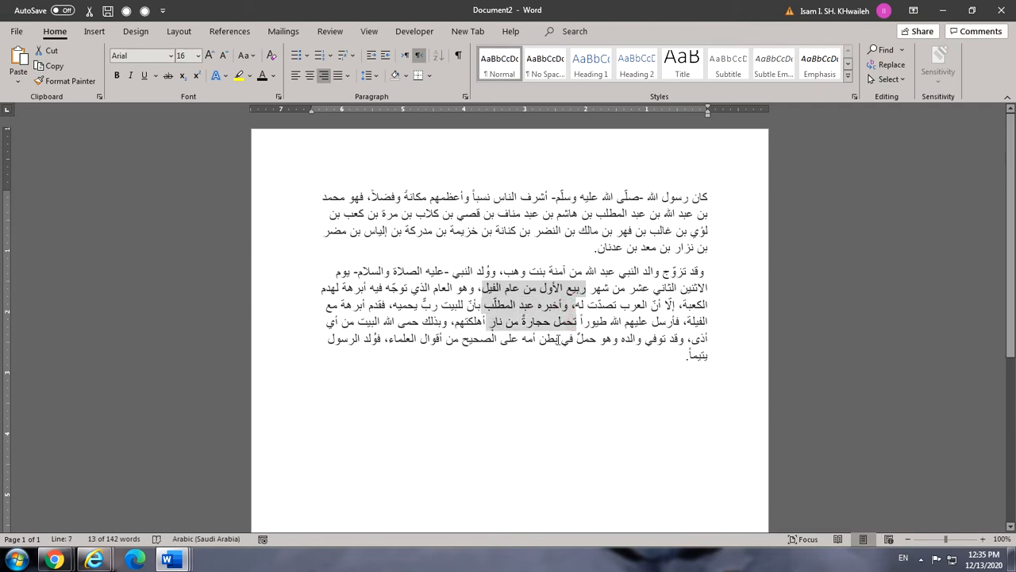
pyautogui.moveTo(574, 339); pyautogui.dragTo(464, 340)
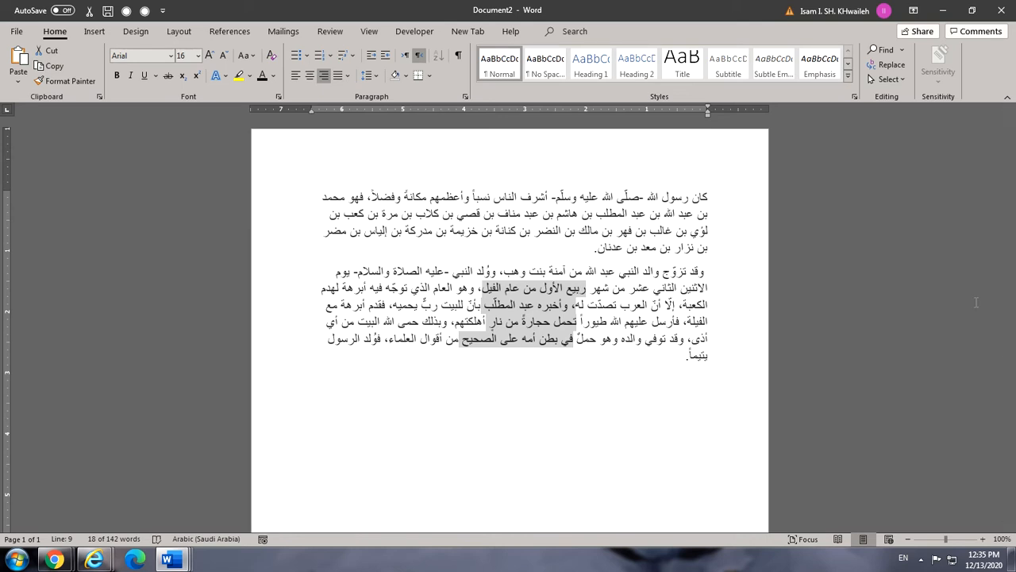
pyautogui.click(570, 319)
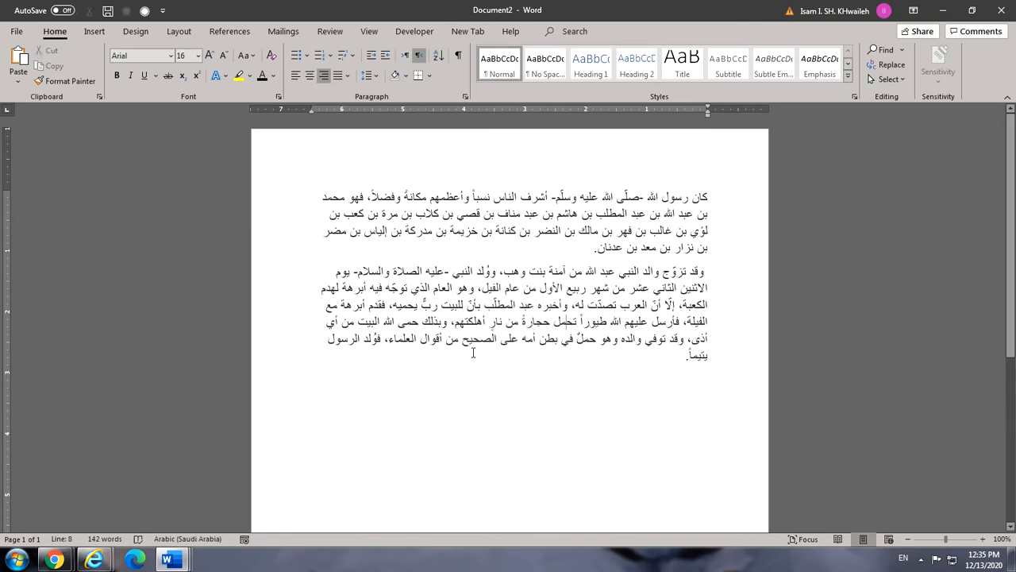
# Select a vertical block of text across the first four lines of the second paragraph and highlight it in yellow.
pyautogui.moveTo(473, 352); pyautogui.dragTo(585, 270)
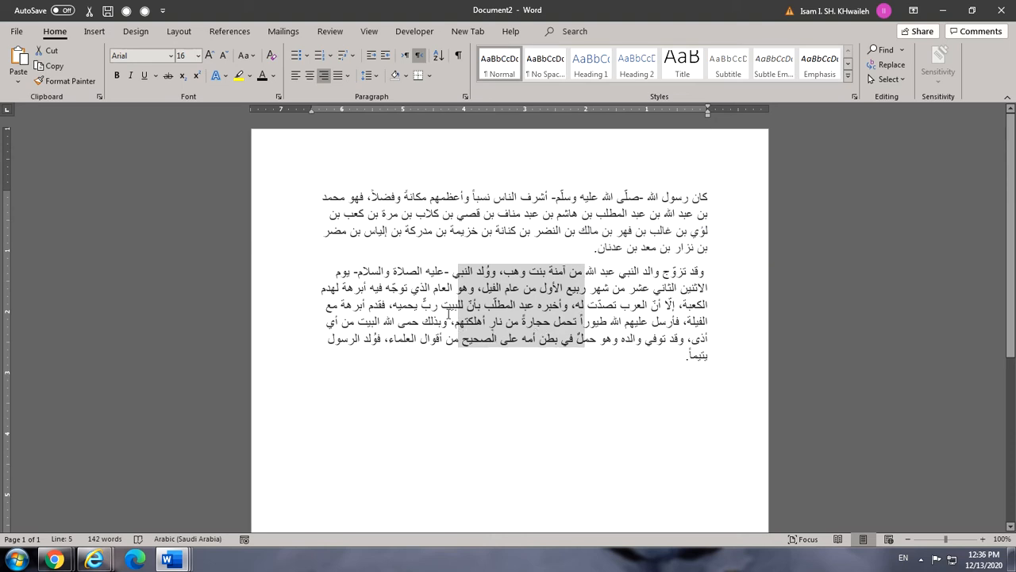
pyautogui.click(451, 305)
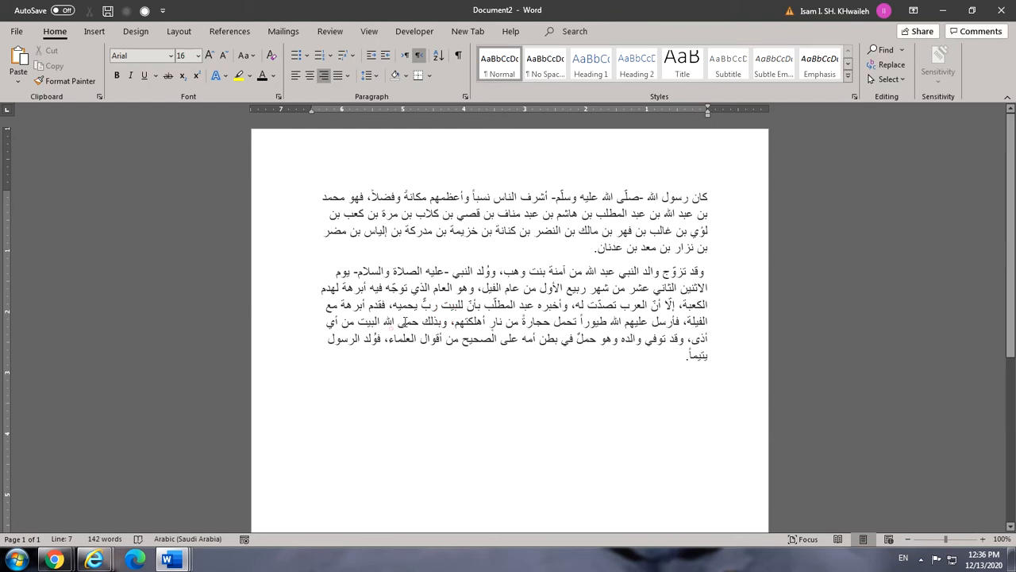
pyautogui.moveTo(392, 327); pyautogui.dragTo(505, 271)
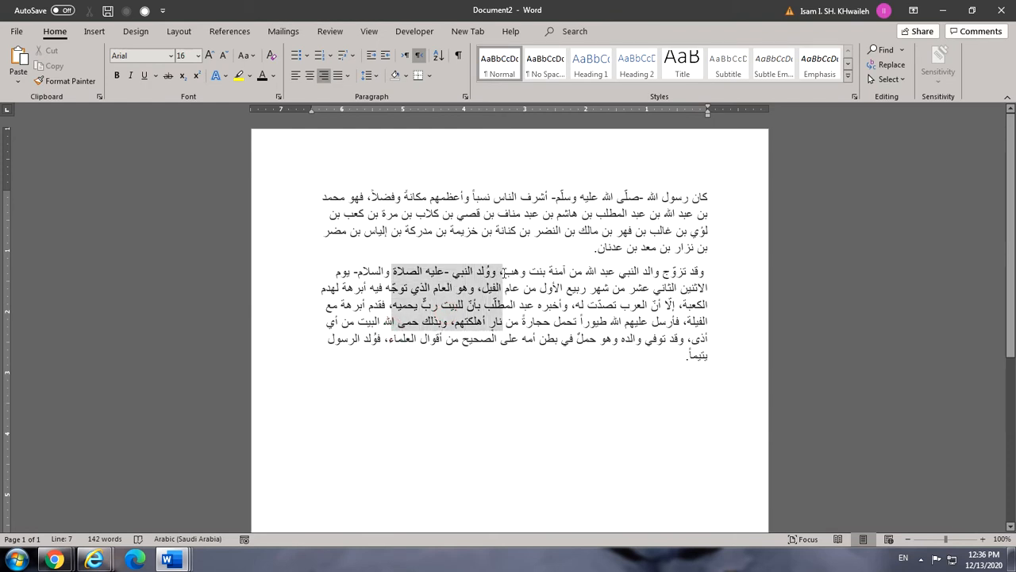
pyautogui.click(238, 76)
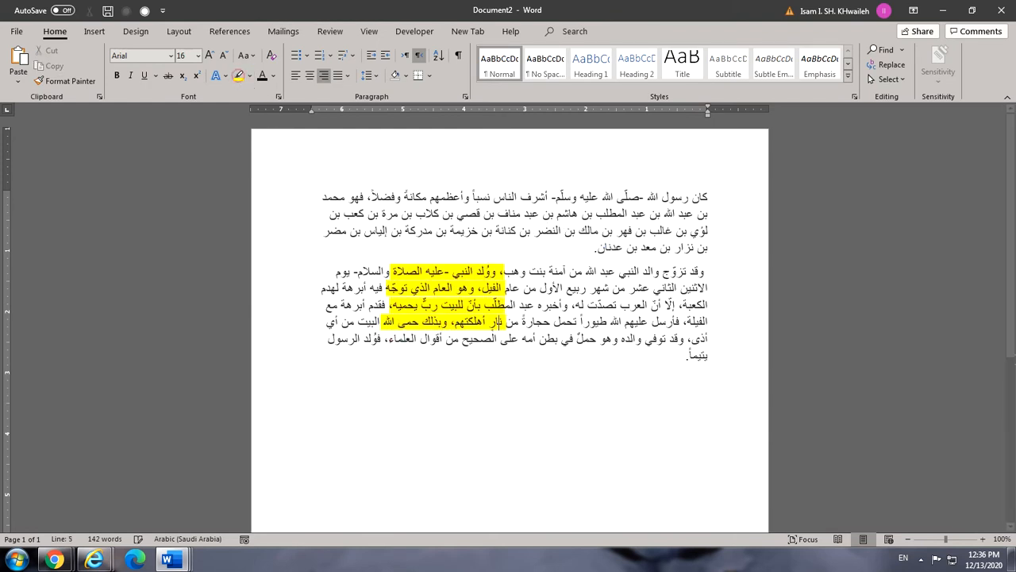
# Set the font color of the word "نار" on the second paragraph's fourth line to red.
pyautogui.click(273, 77)
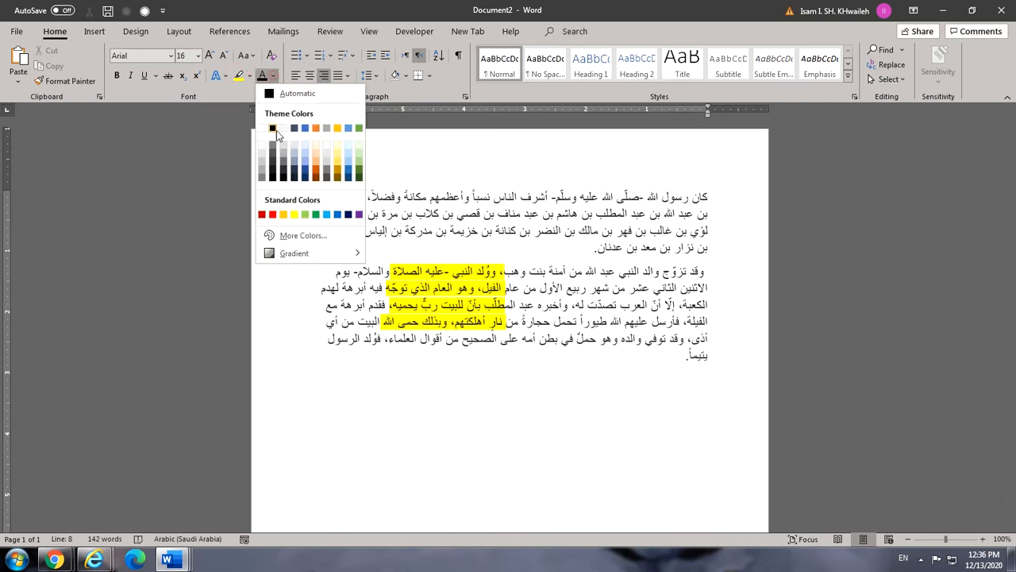
pyautogui.click(271, 212)
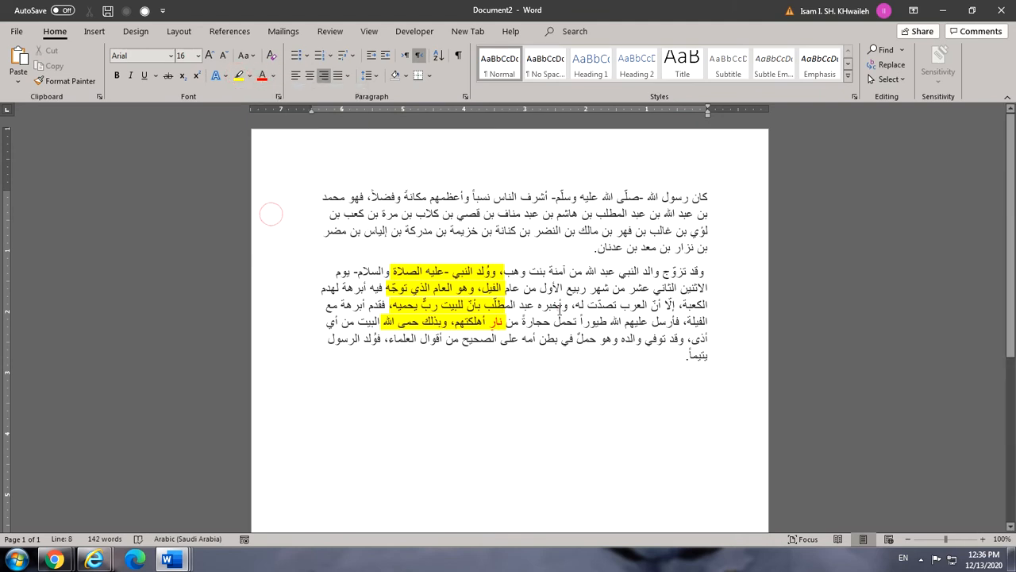
pyautogui.click(560, 307)
# Set the font size of a vertical text block across the second paragraph's first five lines to 22 and undo the change.
pyautogui.moveTo(580, 347); pyautogui.dragTo(662, 271)
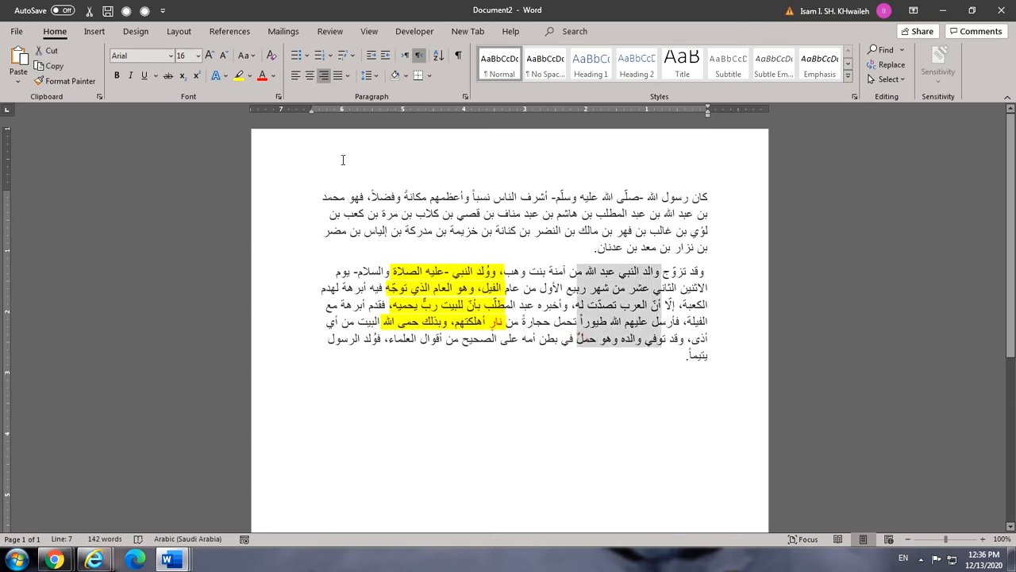
pyautogui.click(199, 55)
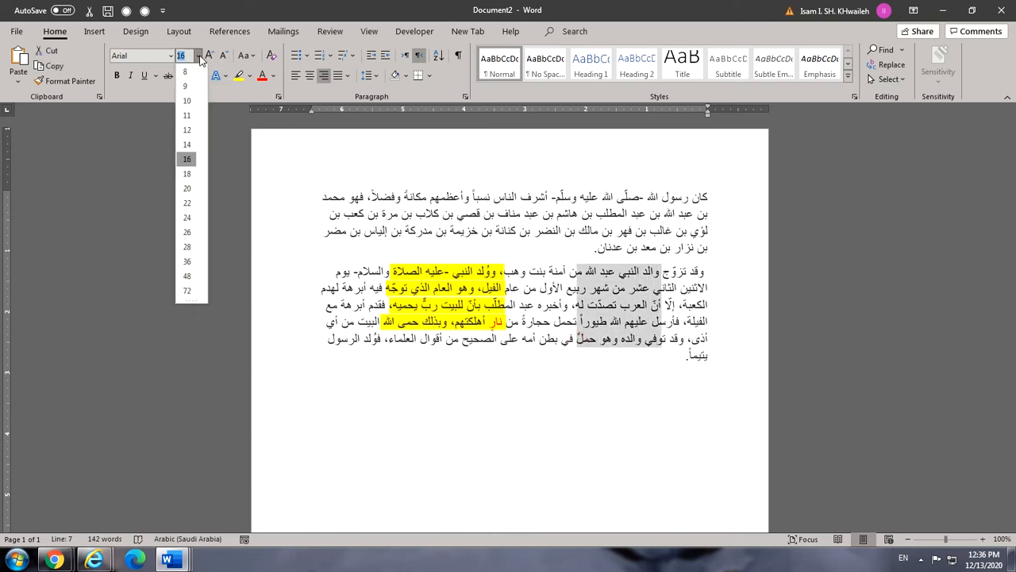
pyautogui.click(191, 207)
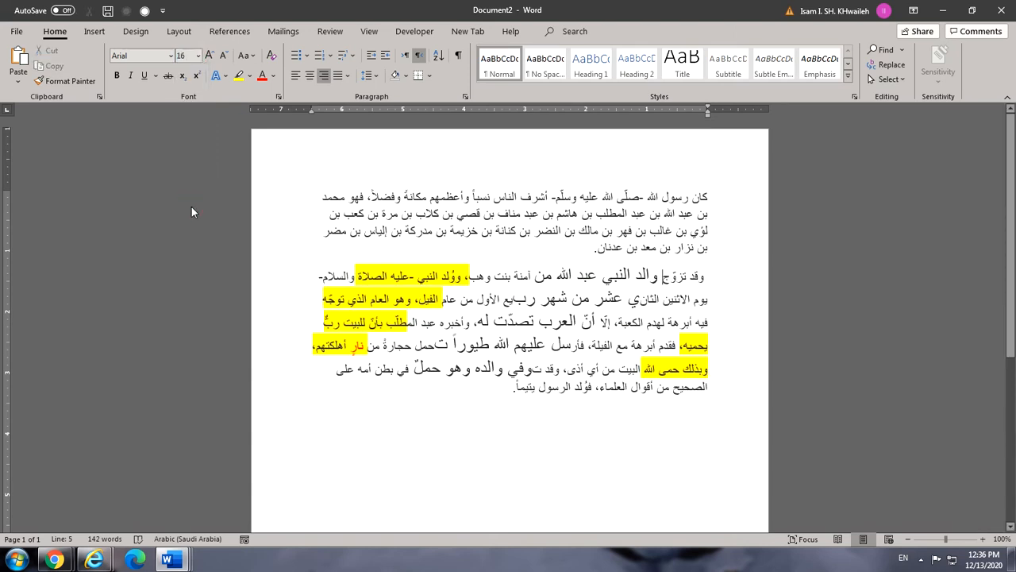
pyautogui.hotkey('ctrl', 'z')
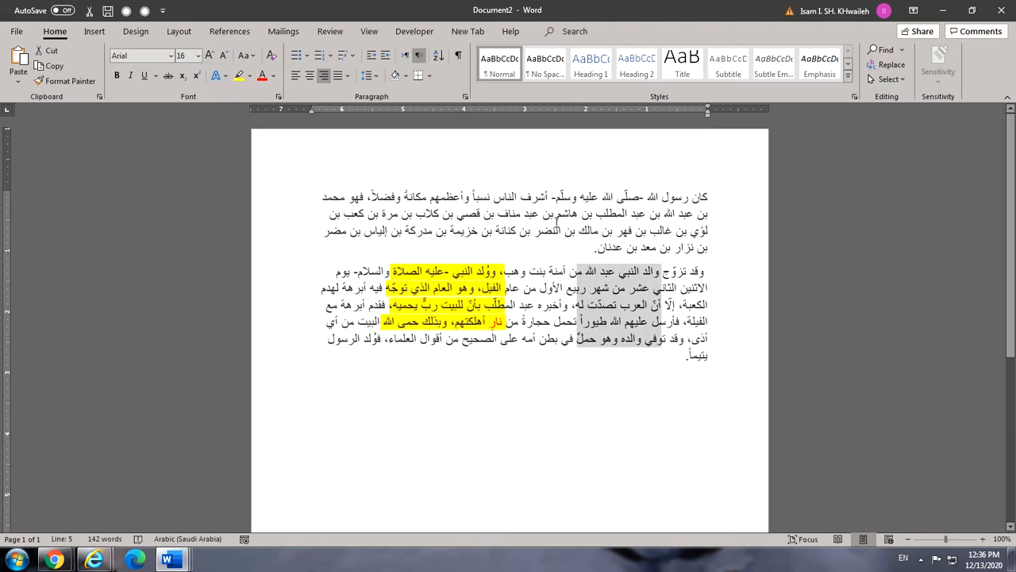
# Select a vertical block of text across the first three lines of the first paragraph and clear the selection.
pyautogui.moveTo(538, 233); pyautogui.dragTo(603, 199)
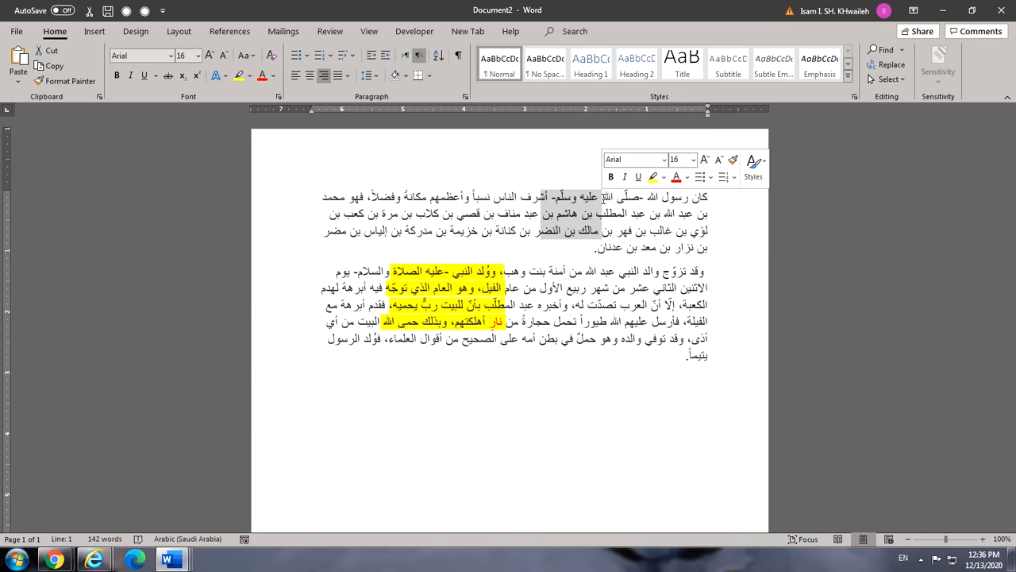
pyautogui.click(586, 217)
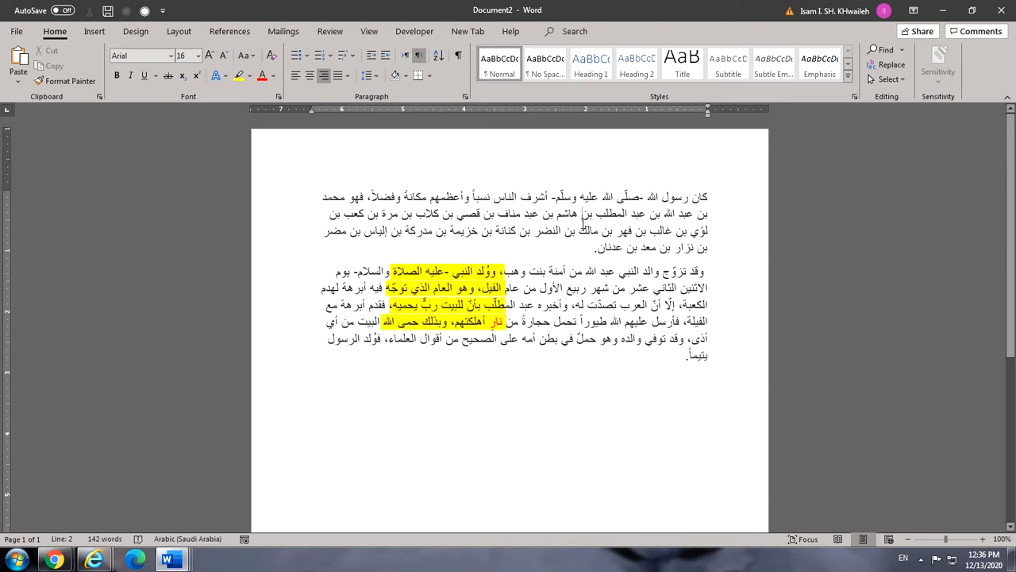
# Delete the word "بن" before "هاشم" on the first paragraph's second line and undo the deletion.
pyautogui.moveTo(582, 214); pyautogui.dragTo(594, 213)
pyautogui.press('BackSpace')
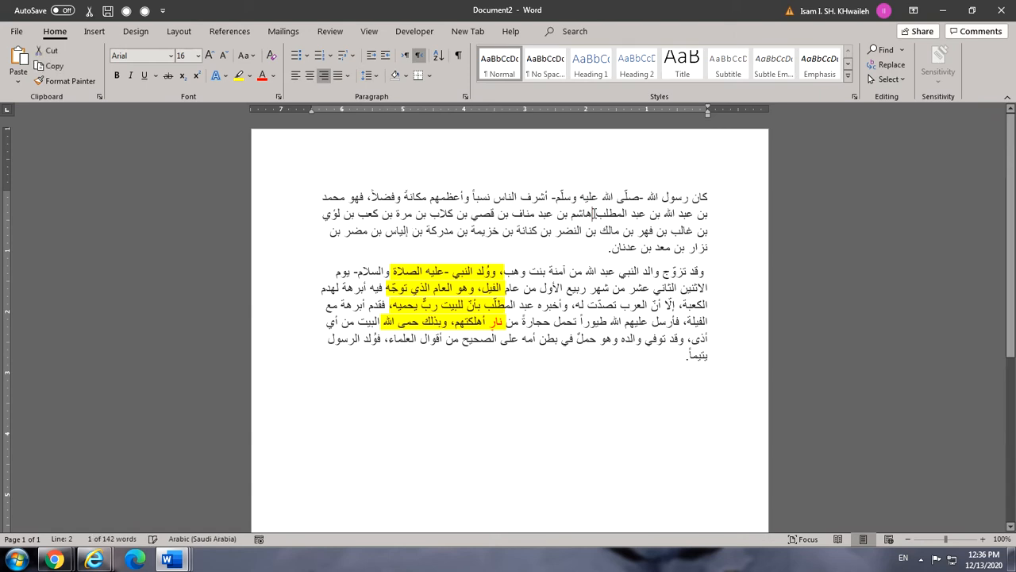
pyautogui.hotkey('ctrl', 'z')
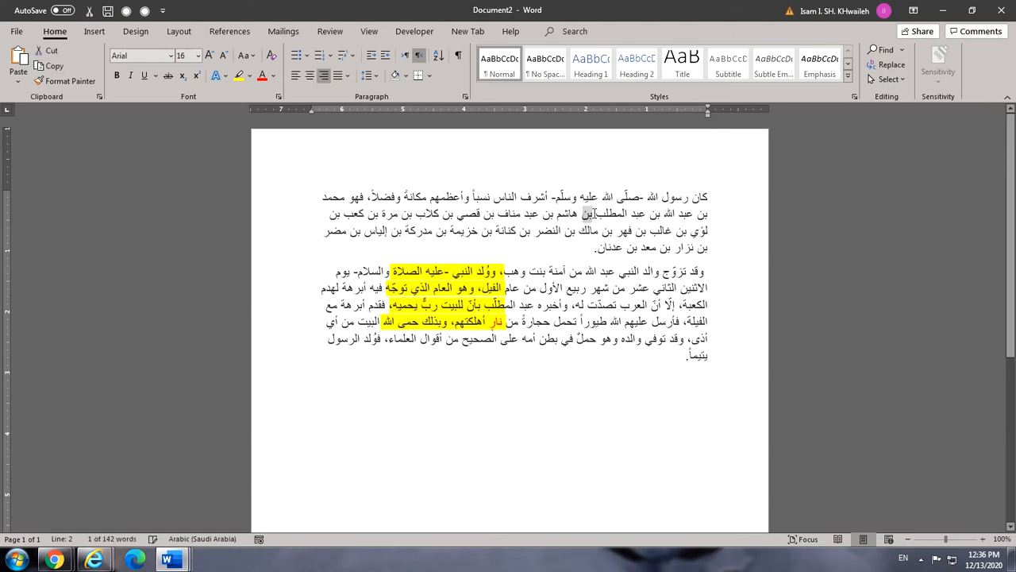
# Delete the words "بن عبد المطلب بن" preceding "هاشم" on the first paragraph's second line, one whole word at a time.
pyautogui.click(584, 213)
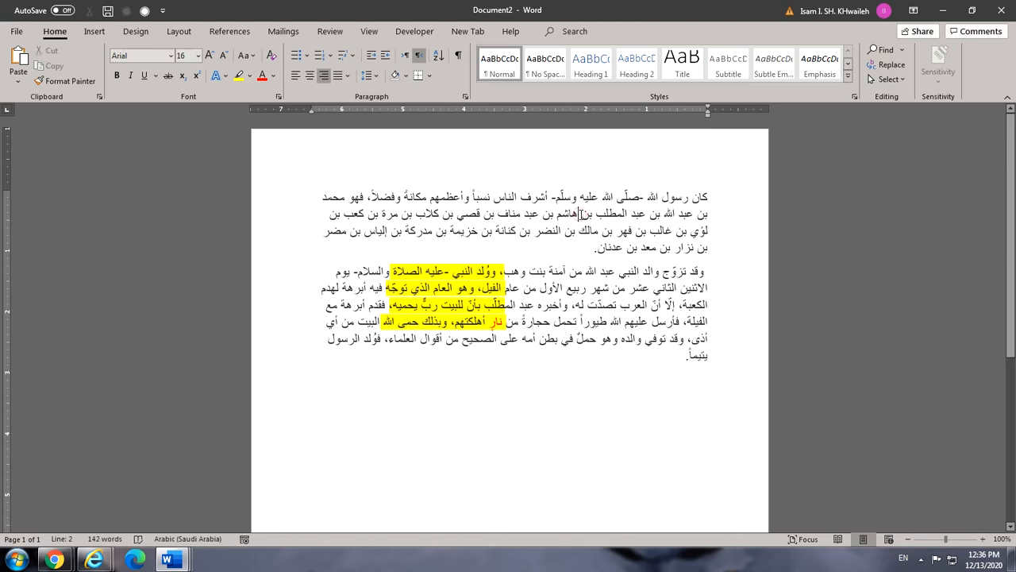
pyautogui.press('BackSpace')
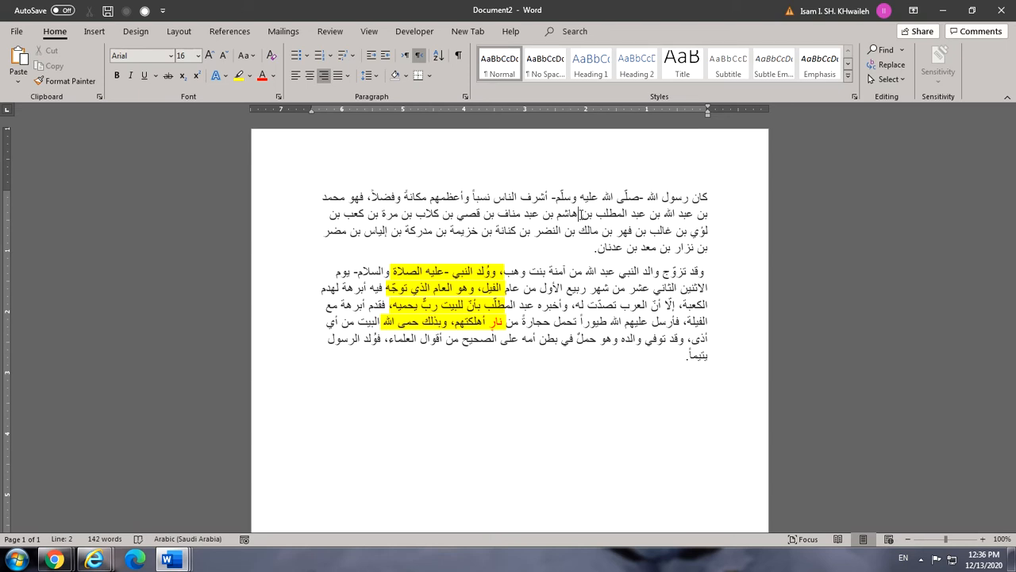
pyautogui.hotkey('ctrl', 'BackSpace')
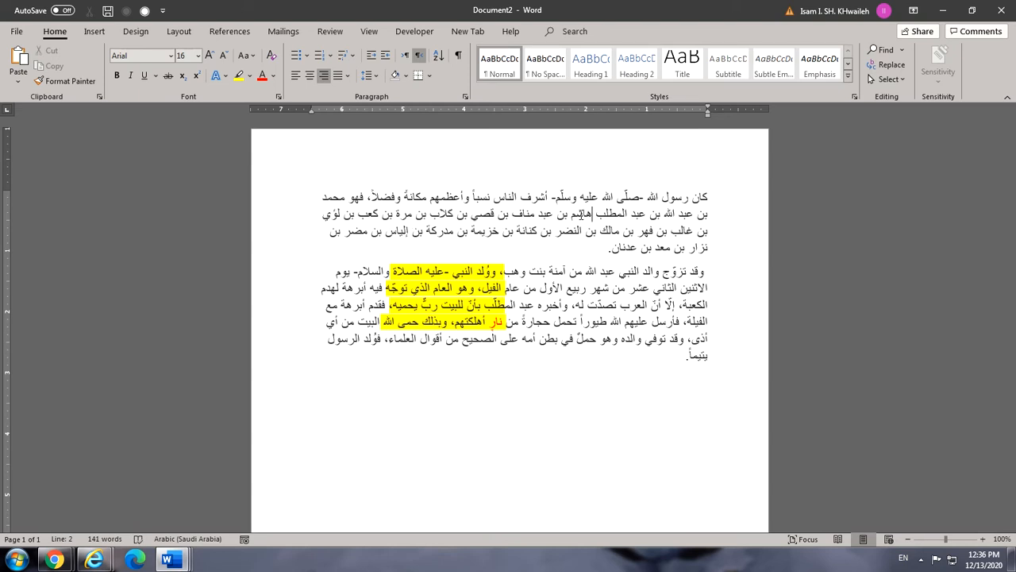
pyautogui.hotkey('ctrl', 'BackSpace')
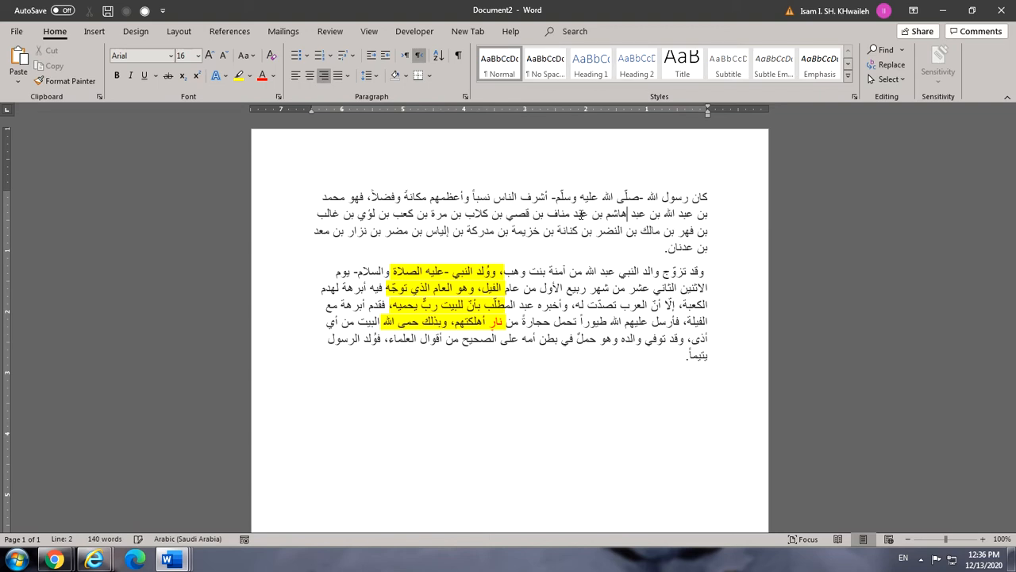
pyautogui.hotkey('ctrl', 'BackSpace')
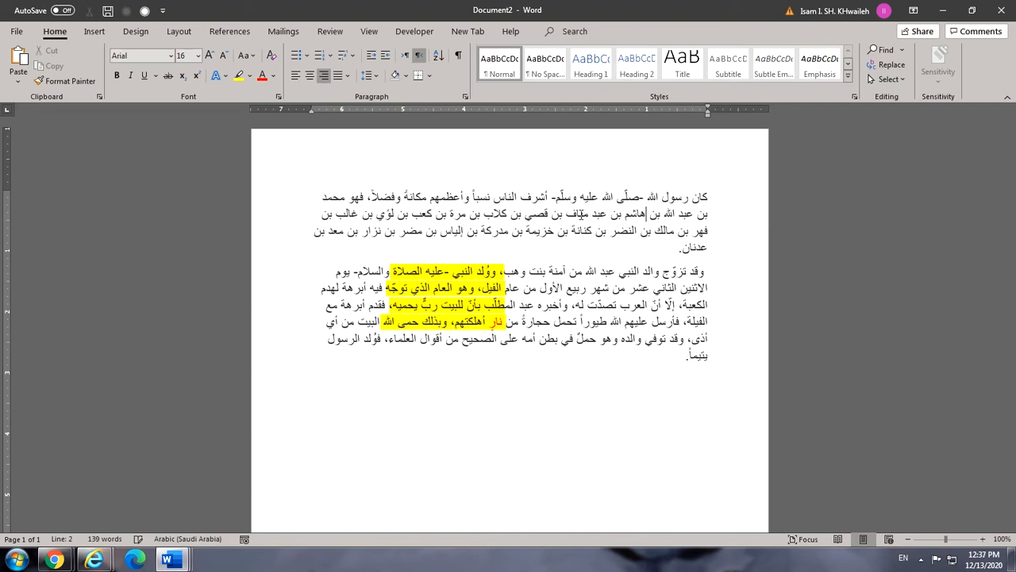
pyautogui.hotkey('ctrl', 'BackSpace')
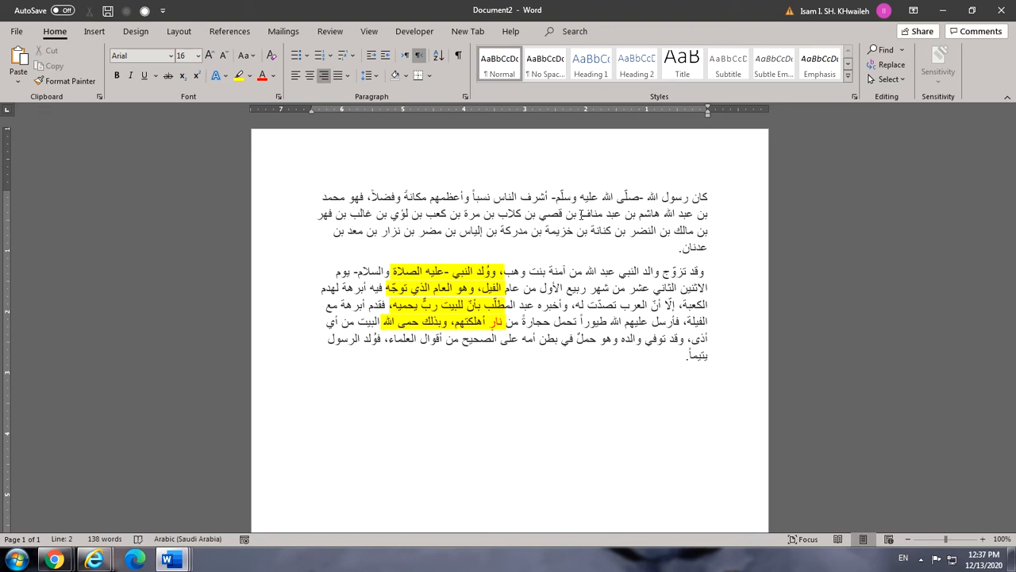
# Delete the following words "هاشم بن عبد مناف" one whole word at a time, plus the adjoining word "الله".
pyautogui.hotkey('ctrl', 'Delete')
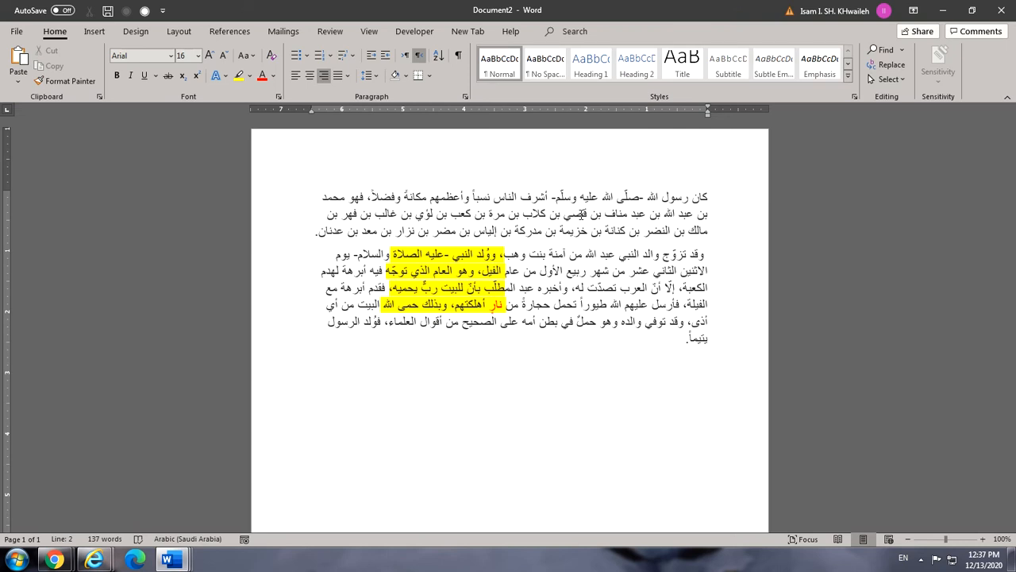
pyautogui.hotkey('ctrl', 'Delete')
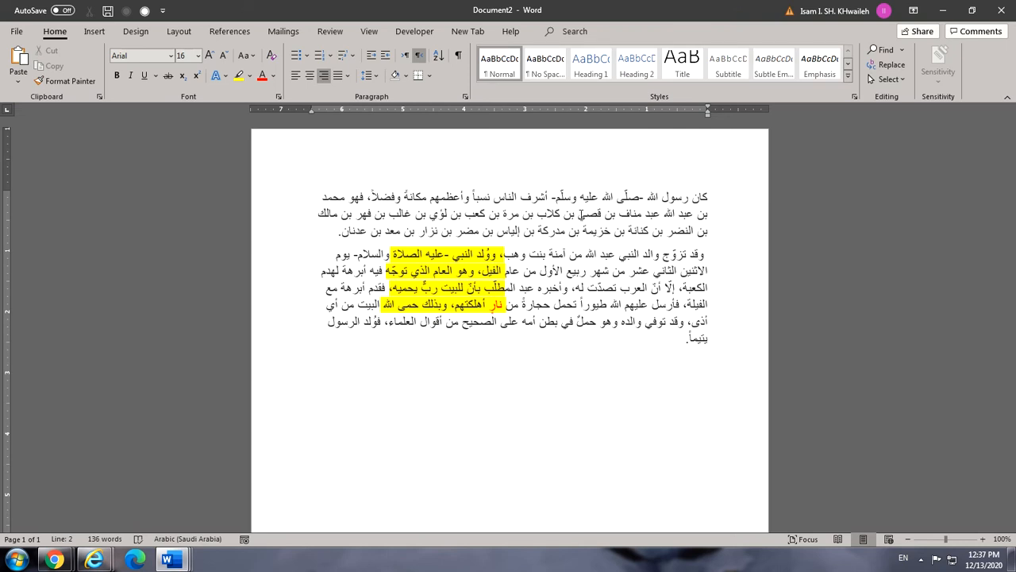
pyautogui.hotkey('ctrl', 'Delete')
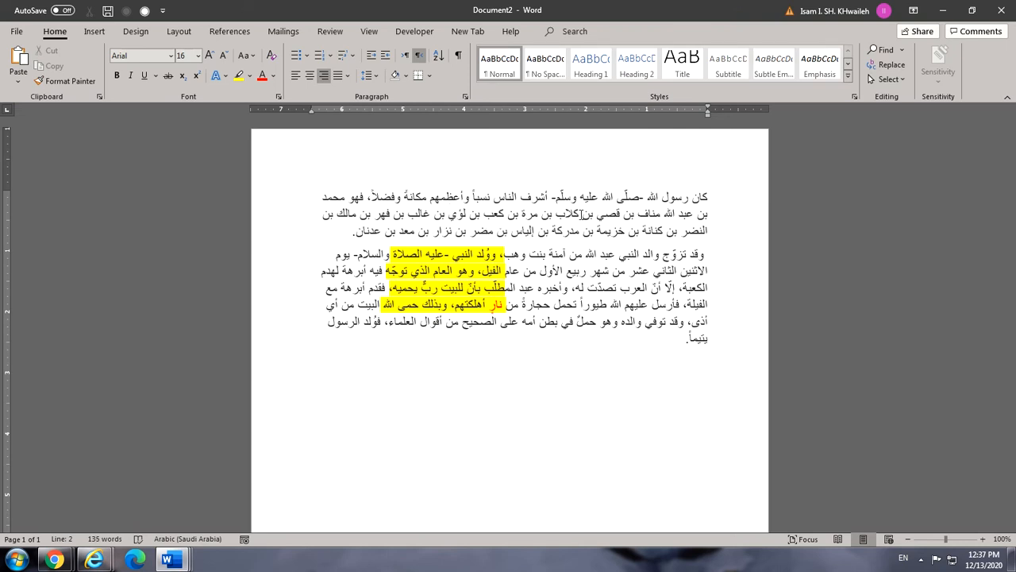
pyautogui.hotkey('ctrl', 'Delete')
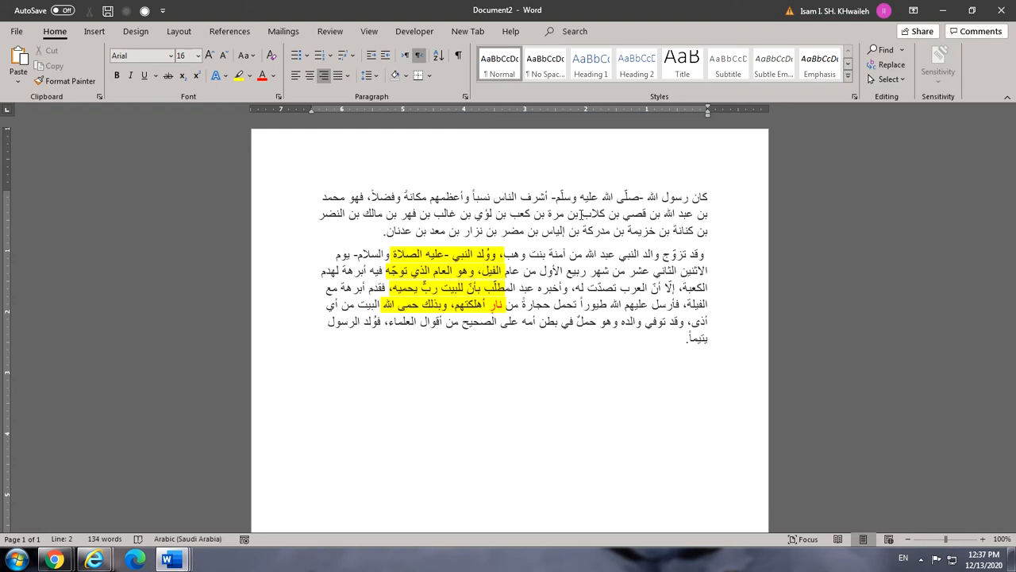
pyautogui.hotkey('ctrl', 'Delete')
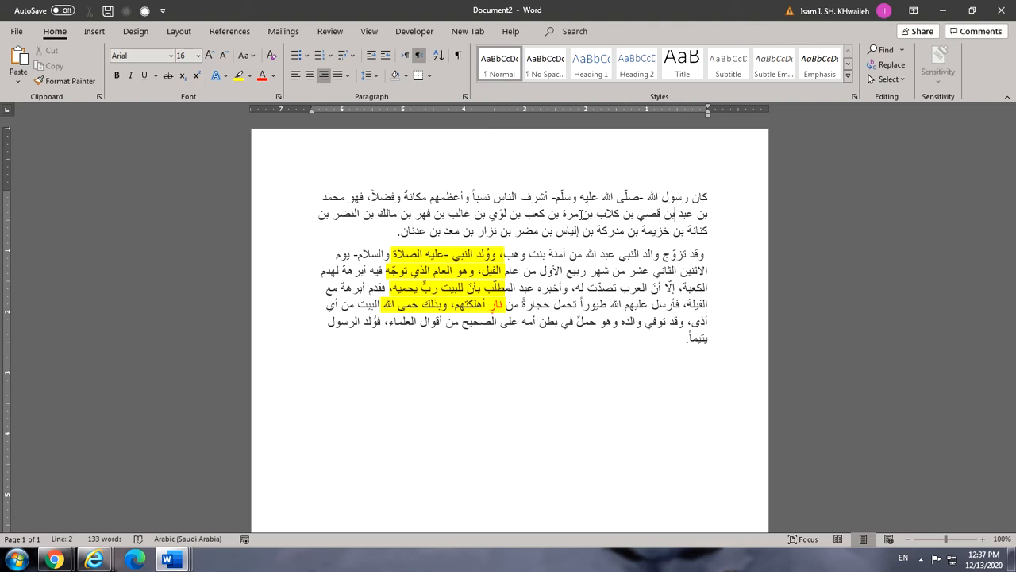
# Move the insertion point back and forth along the first paragraph's second line, ending just before the word "كلاب".
pyautogui.press('Left')
pyautogui.press('Left')
pyautogui.press('Left')
pyautogui.press('Left')
pyautogui.press('Left')
pyautogui.press('Left')
pyautogui.press('Left')
pyautogui.press('Left')
pyautogui.press('Left')
pyautogui.press('Left')
pyautogui.press('Left')
pyautogui.press('Left')
pyautogui.press('Left')
pyautogui.press('Left')
pyautogui.press('Left')
pyautogui.press('Left')
pyautogui.press('Left')
pyautogui.press('Left')
pyautogui.press('Left')
pyautogui.press('Left')
pyautogui.press('Left')
pyautogui.press('Left')
pyautogui.press('Left')
pyautogui.press('Right')
pyautogui.press('Right')
pyautogui.press('Right')
pyautogui.press('Right')
pyautogui.press('Right')
pyautogui.press('Right')
pyautogui.press('Right')
pyautogui.hotkey('ctrl', 'Right')
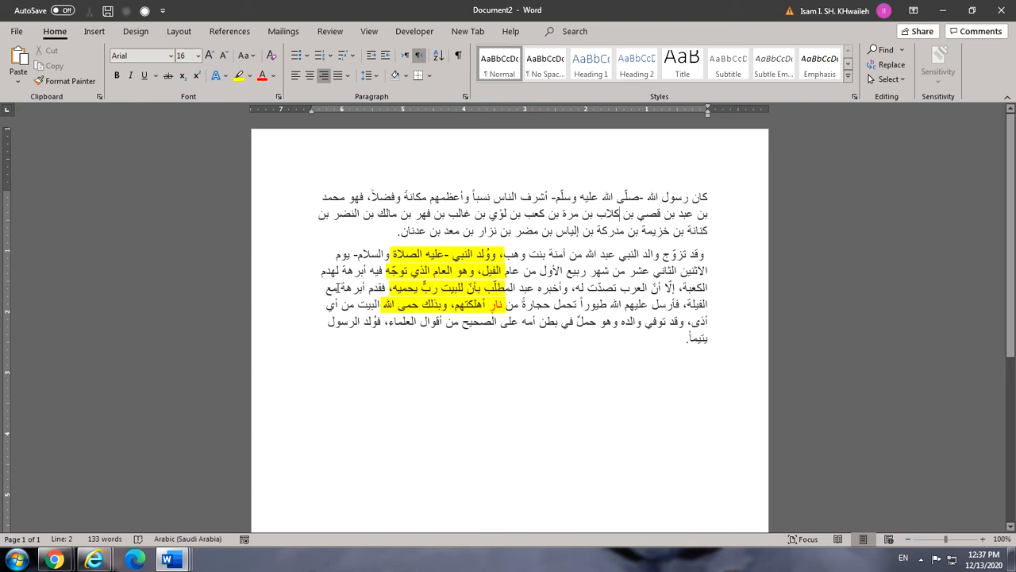
# Select the entire first paragraph and switch its alignment between left, center and right, ending with left alignment.
pyautogui.moveTo(389, 231); pyautogui.dragTo(573, 166)
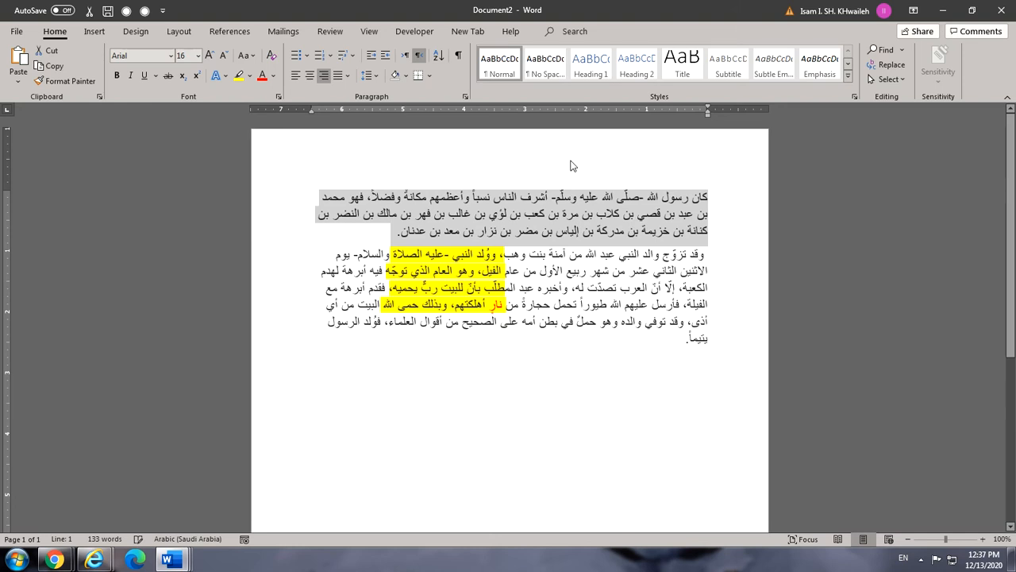
pyautogui.click(309, 78)
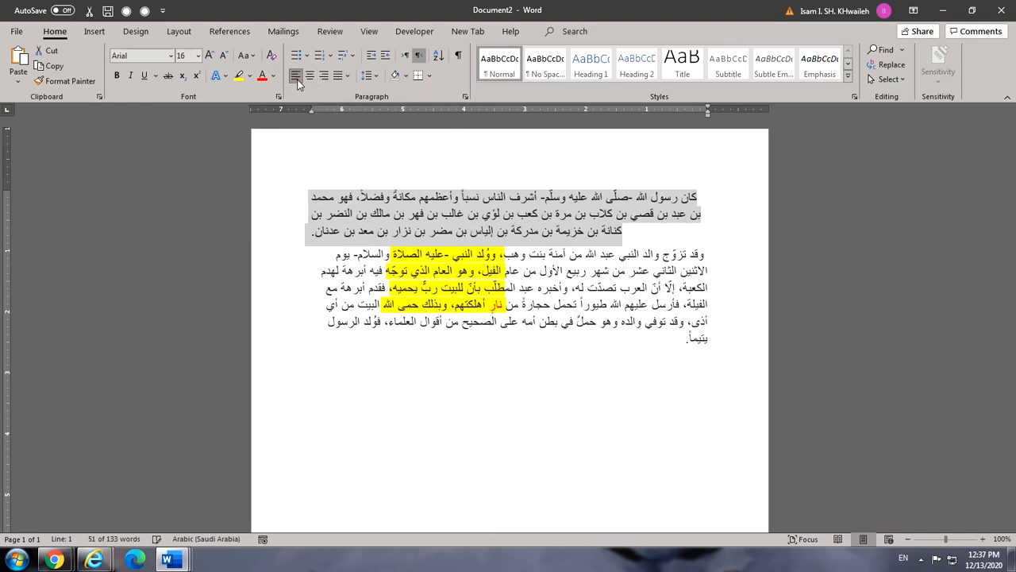
pyautogui.click(308, 78)
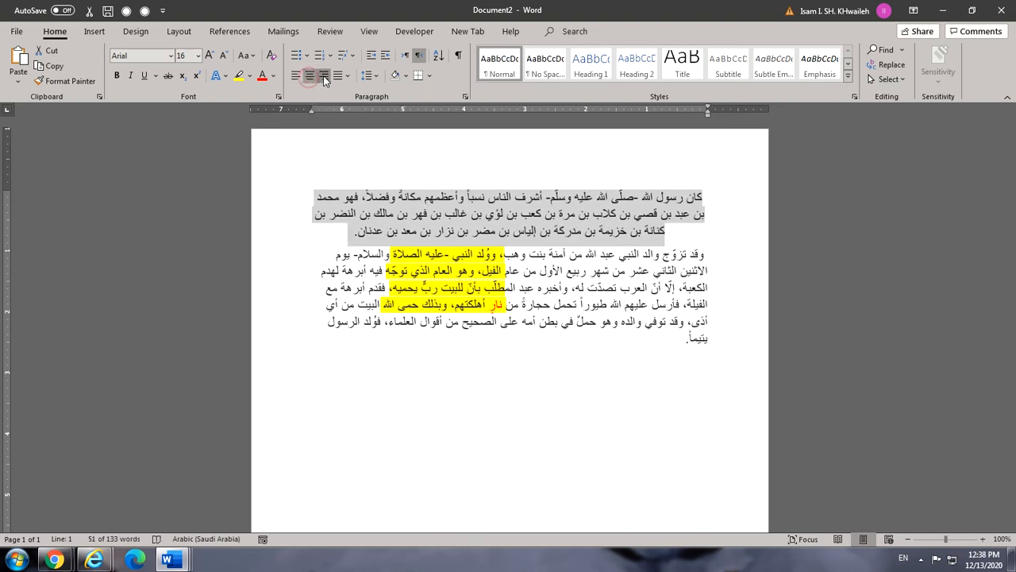
pyautogui.click(323, 75)
pyautogui.click(312, 76)
pyautogui.click(295, 78)
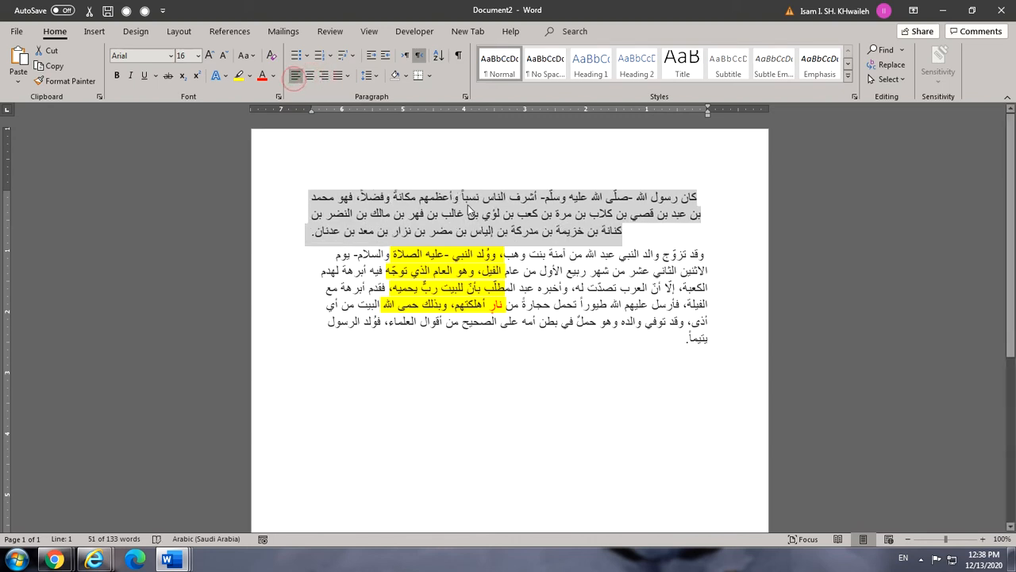
# Right-align the selected first paragraph, justify it, and return it to right alignment.
pyautogui.hotkey('ctrl', 'r')
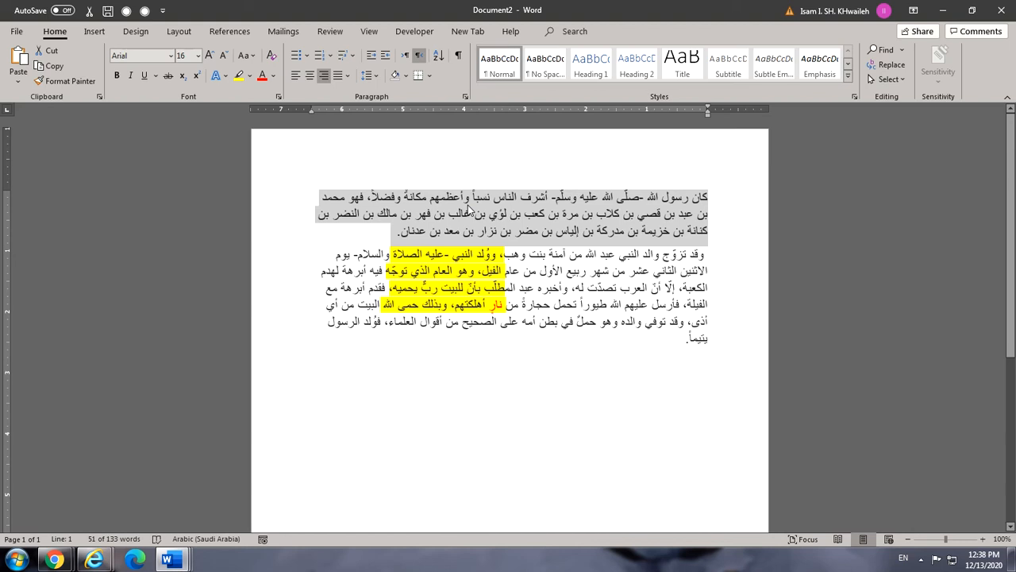
pyautogui.hotkey('ctrl', 'j')
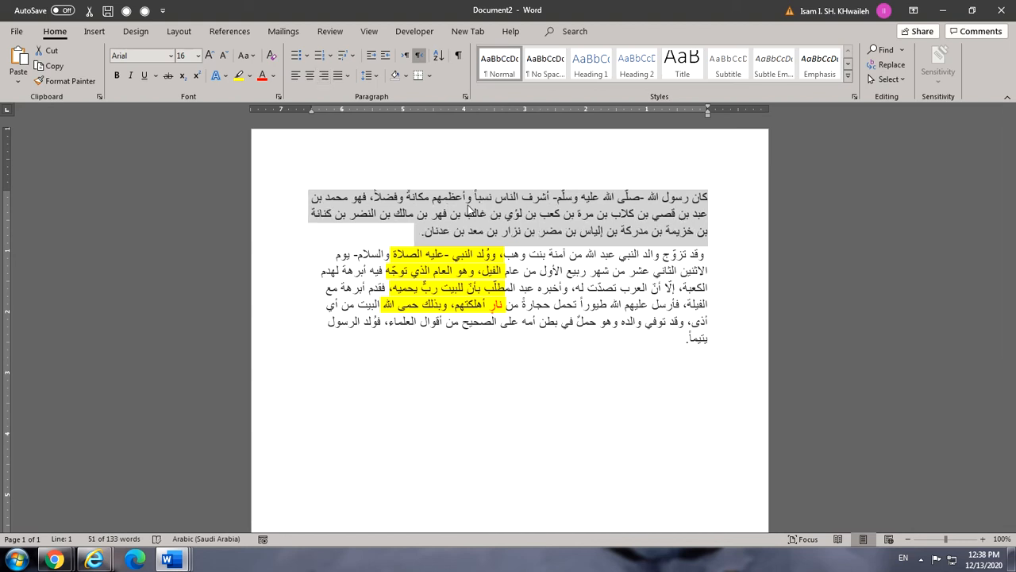
pyautogui.hotkey('ctrl', 'r')
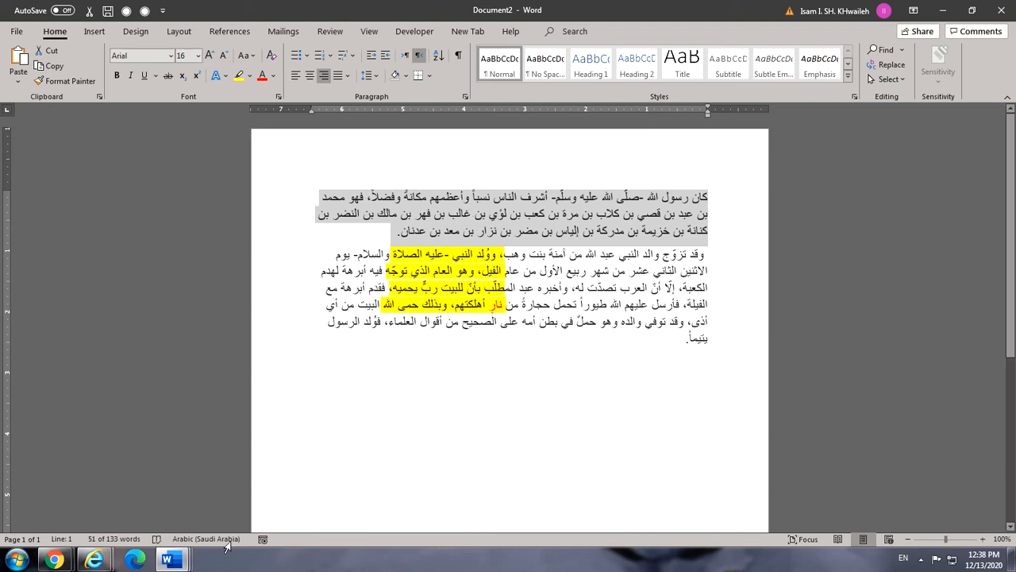
# Create a new blank document, dismissing the AutoSave upload dialog.
pyautogui.click(27, 15)
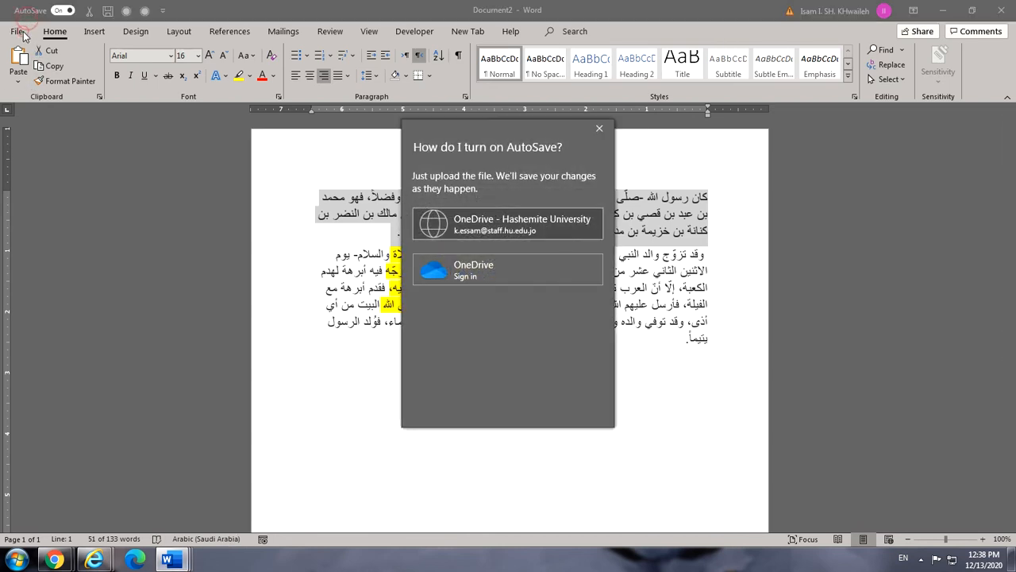
pyautogui.click(597, 129)
pyautogui.click(17, 32)
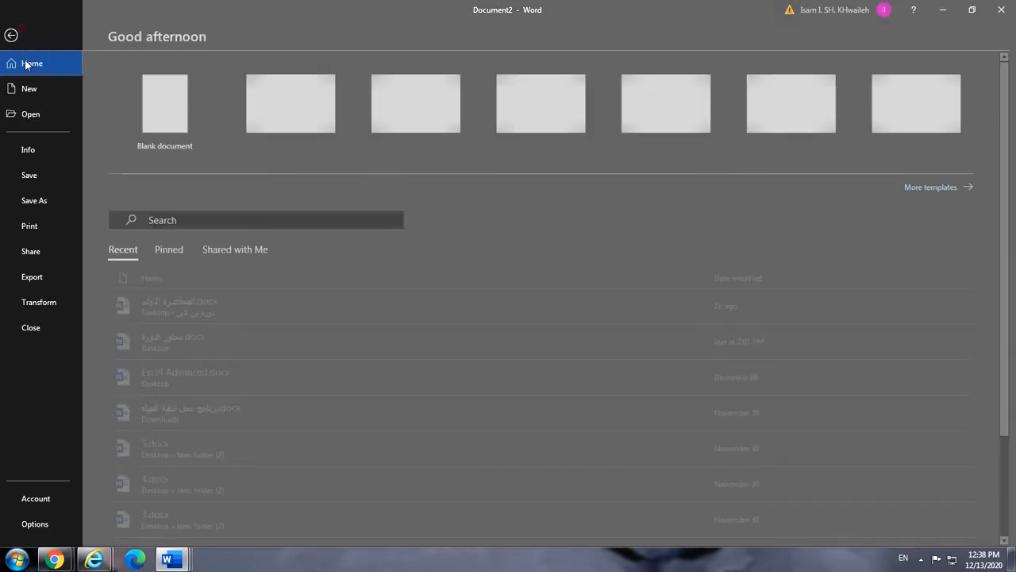
pyautogui.click(36, 88)
pyautogui.click(197, 128)
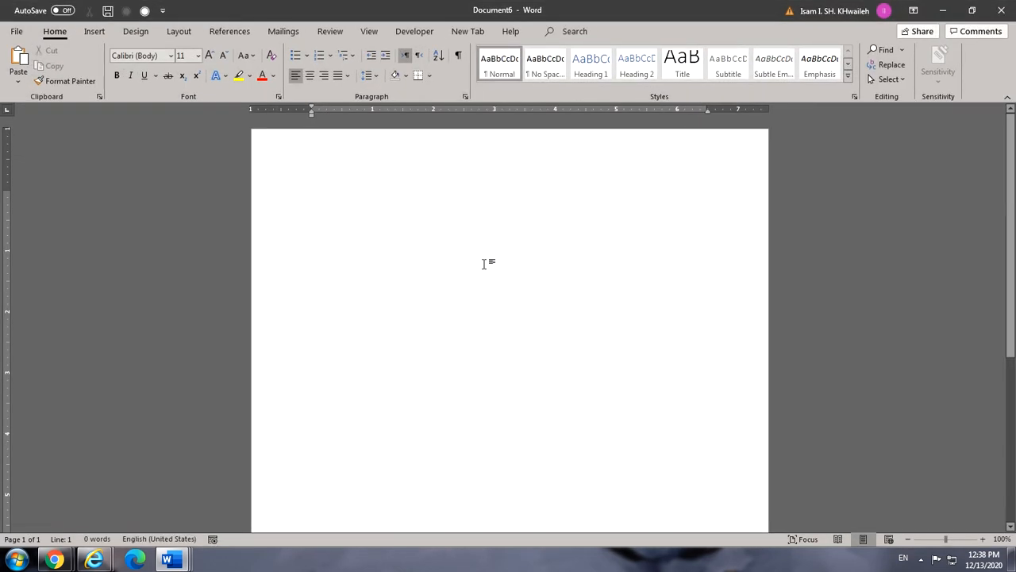
# Insert the copyright, trademark and registered symbols on separate lines using the AutoCorrect codes (c), (tm) and (r), with the page enlarged to 220%.
pyautogui.write('(c)')
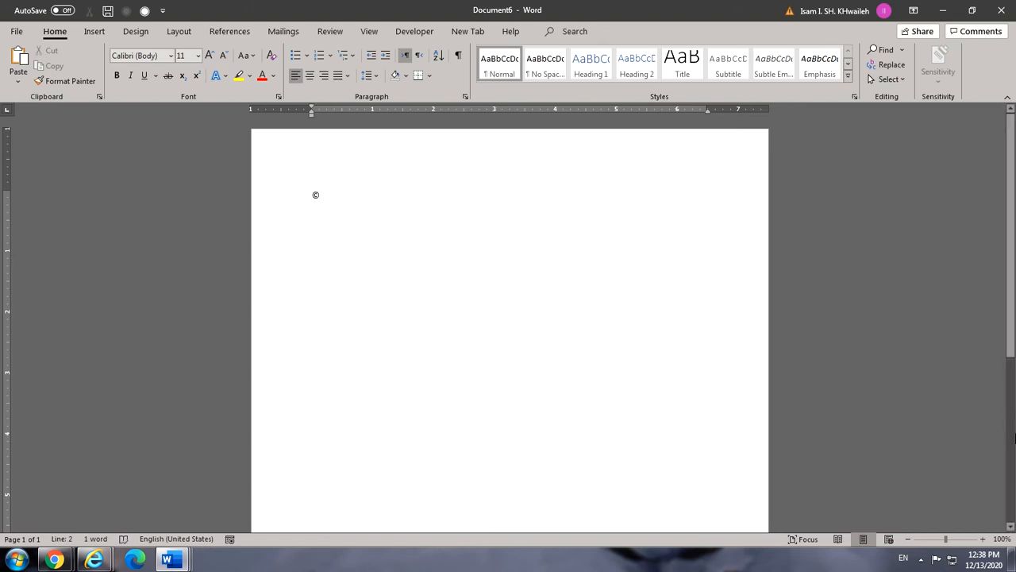
pyautogui.click(955, 539)
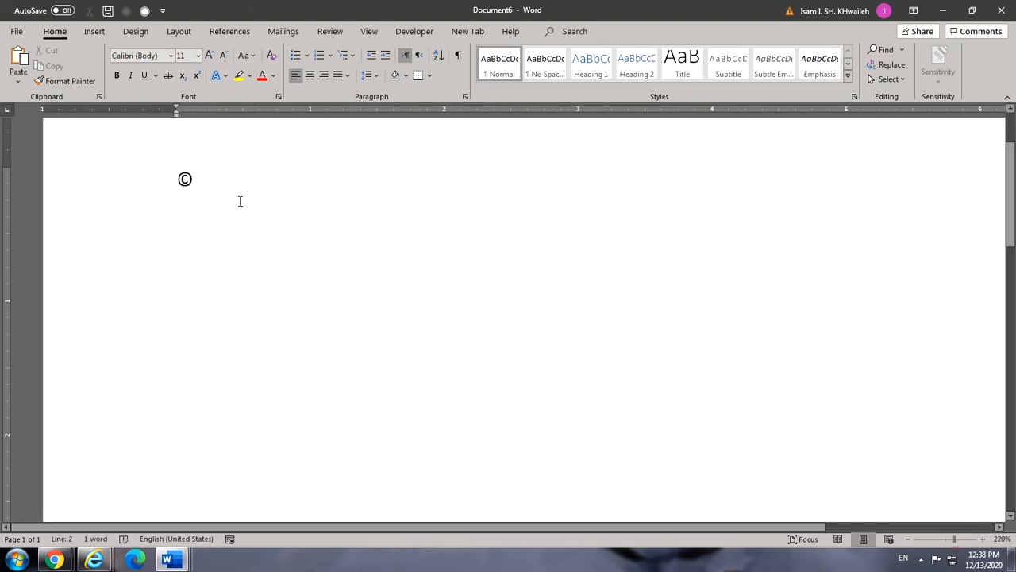
pyautogui.write('(')
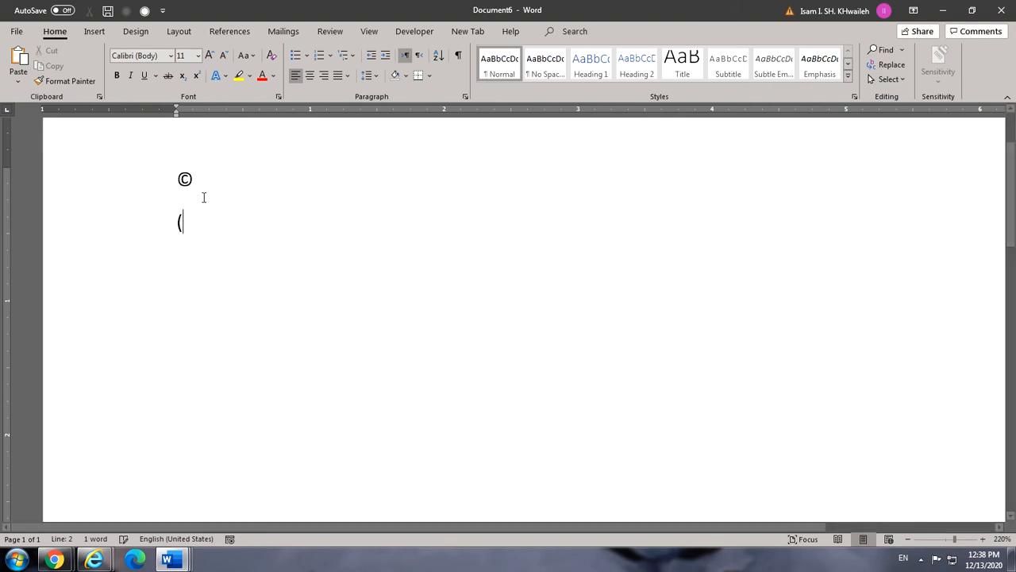
pyautogui.write('tm)')
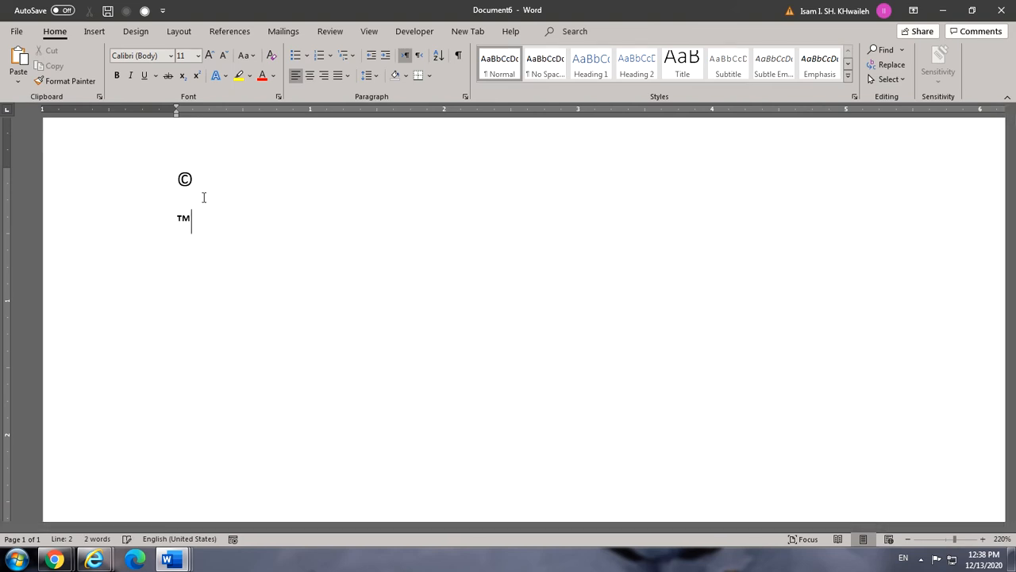
pyautogui.press('Return')
pyautogui.write('(r)')
# Switch to Document3 and select its entire second paragraph, from "the earliest surviving" to "muslim era).".
pyautogui.click(177, 562)
pyautogui.click(383, 500)
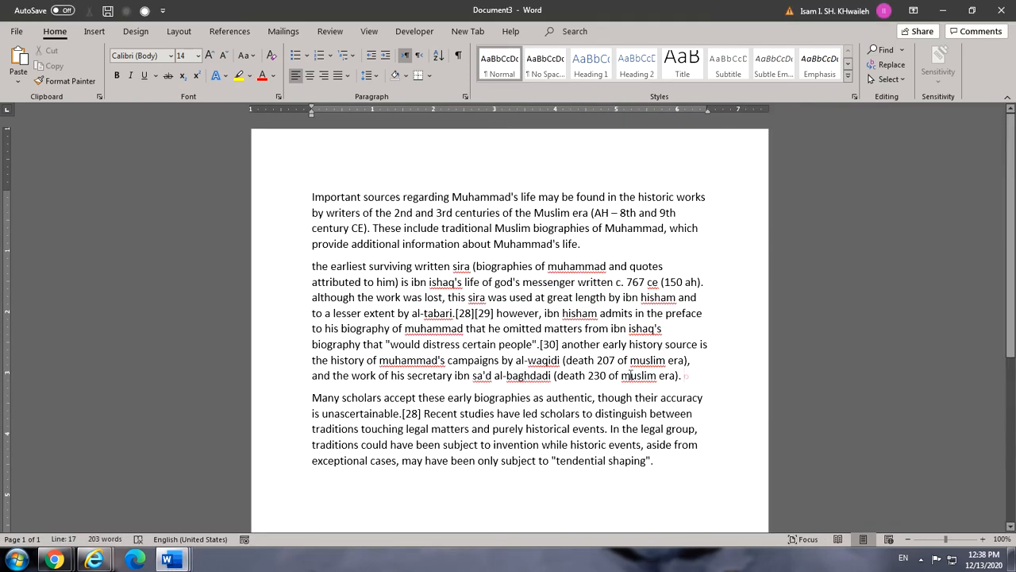
pyautogui.moveTo(684, 378); pyautogui.dragTo(305, 274)
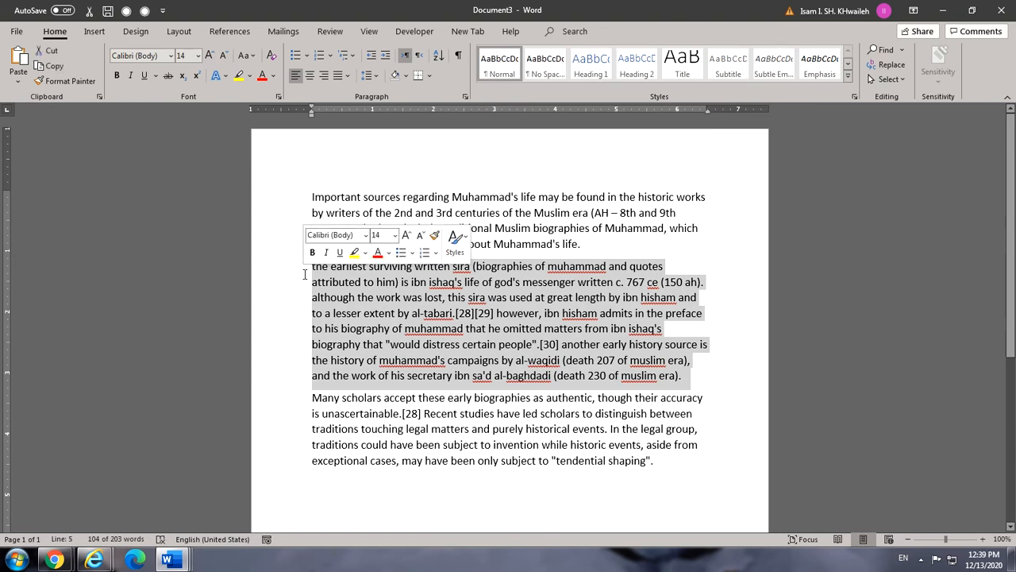
pyautogui.click(310, 267)
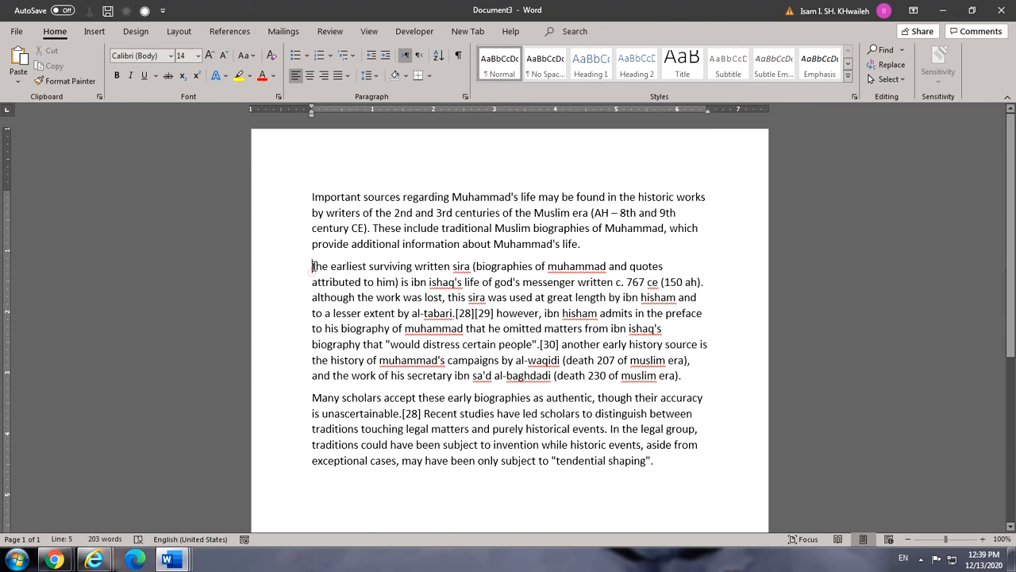
pyautogui.moveTo(311, 267); pyautogui.dragTo(681, 381)
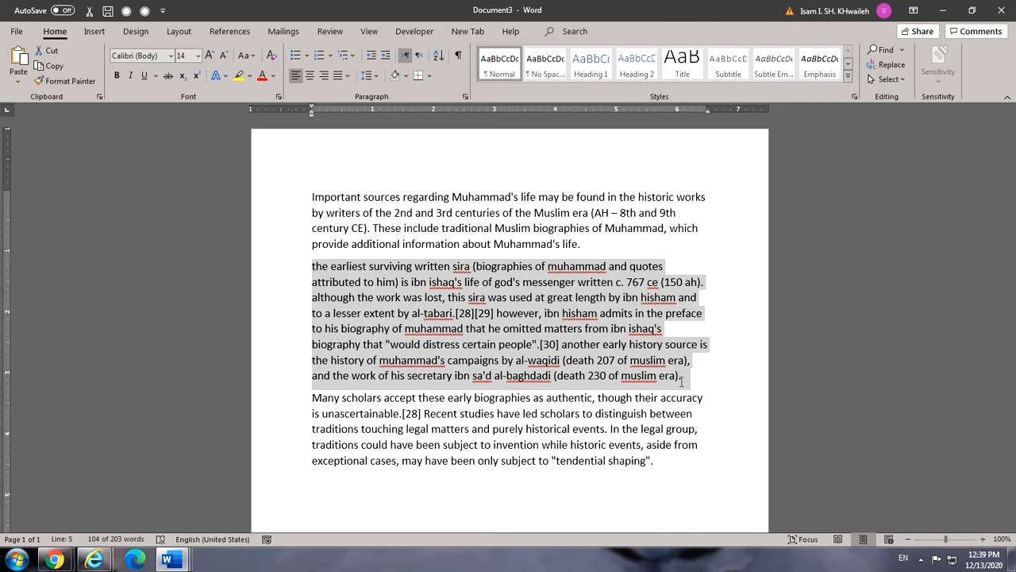
# Cycle the selected second paragraph's letter case through sentence case and uppercase, ending in lowercase.
pyautogui.hotkey('shift', 'F3')
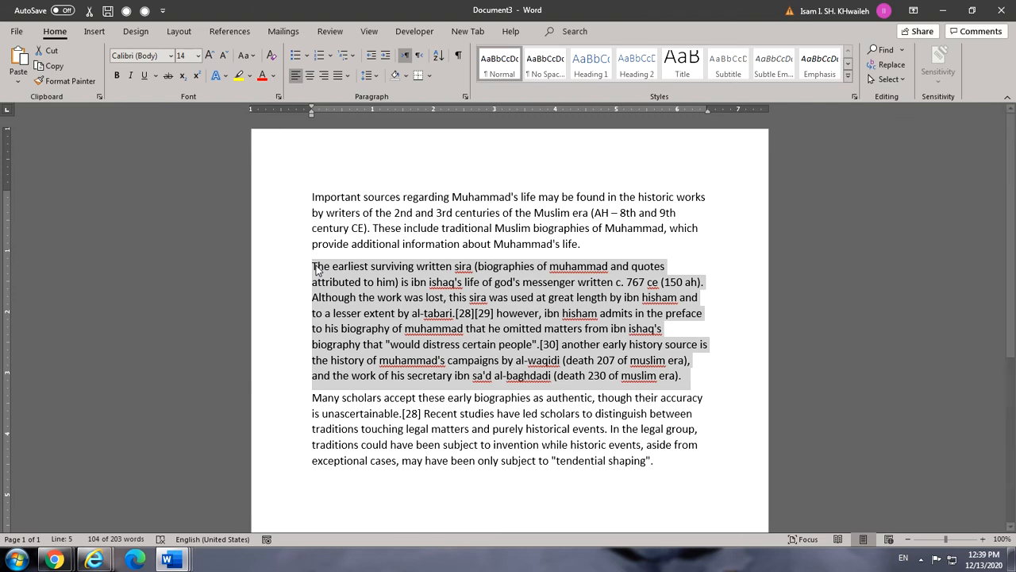
pyautogui.hotkey('shift', 'F3')
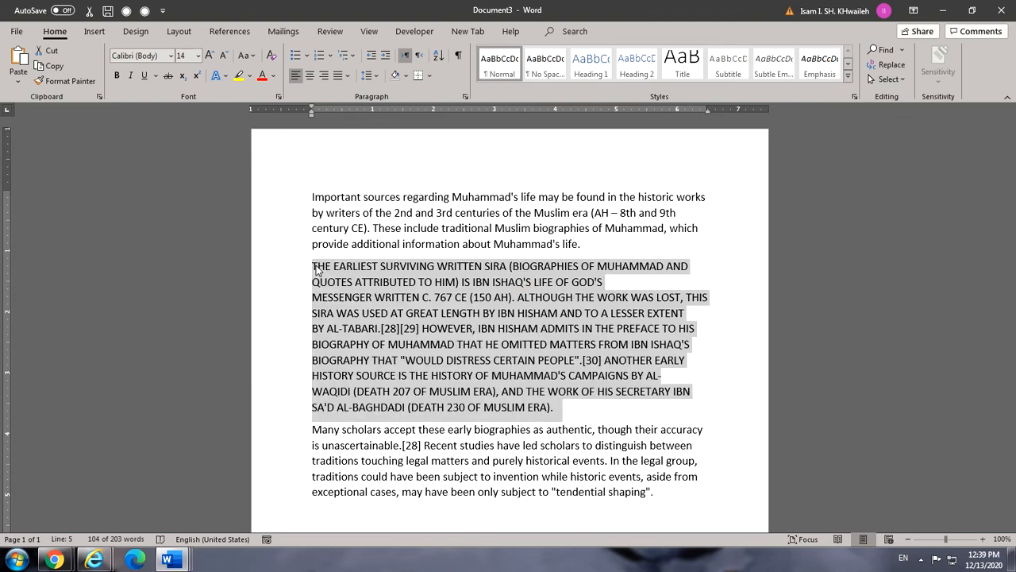
pyautogui.hotkey('shift', 'F3')
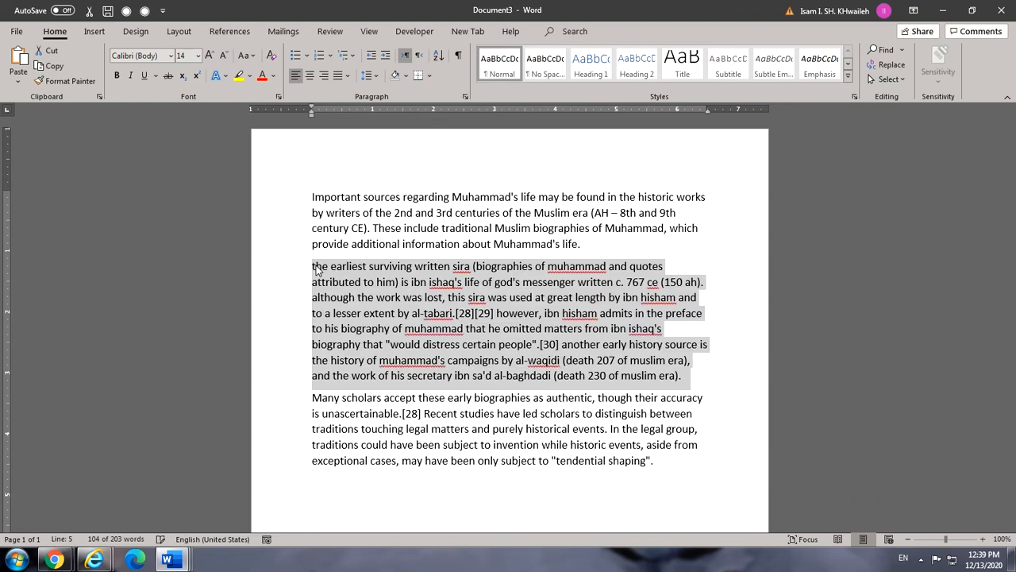
# Cycle the selected second paragraph's letter case through uppercase and lowercase, ending in sentence case.
pyautogui.hotkey('shift', 'F3')
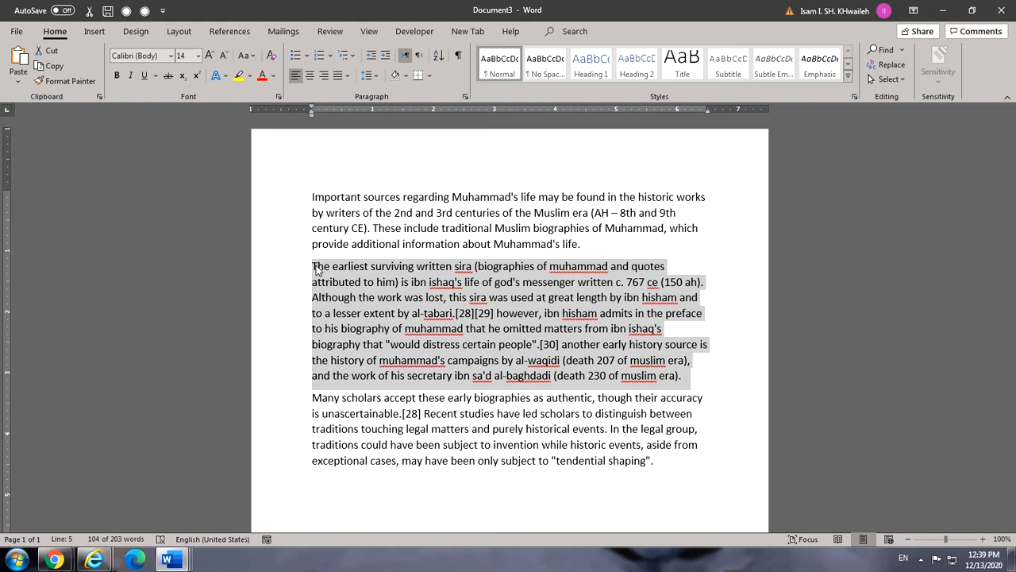
pyautogui.hotkey('shift', 'F3')
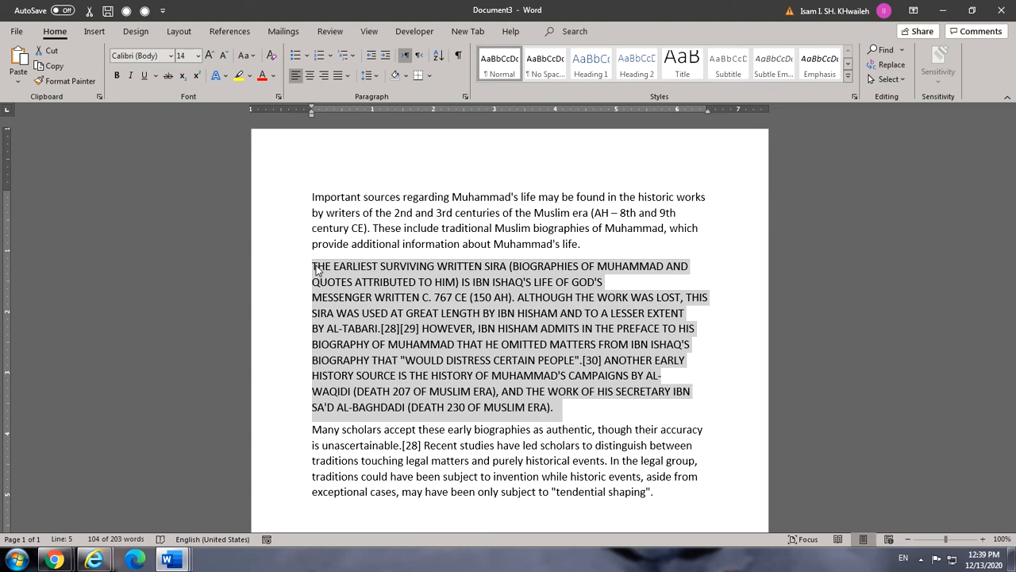
pyautogui.hotkey('shift', 'F3')
pyautogui.hotkey('shift', 'F3')
pyautogui.hotkey('shift', 'F3')
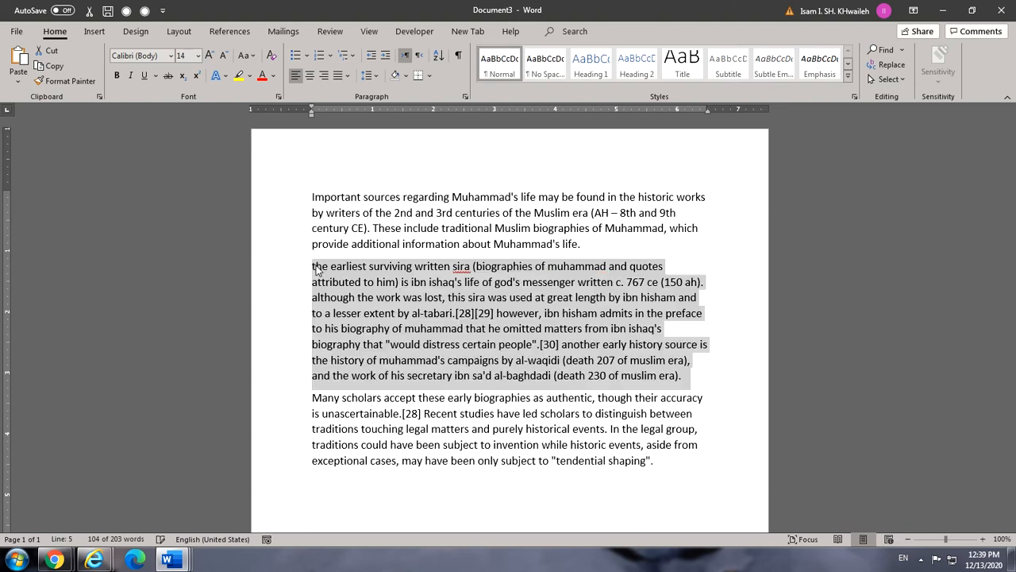
pyautogui.hotkey('shift', 'F3')
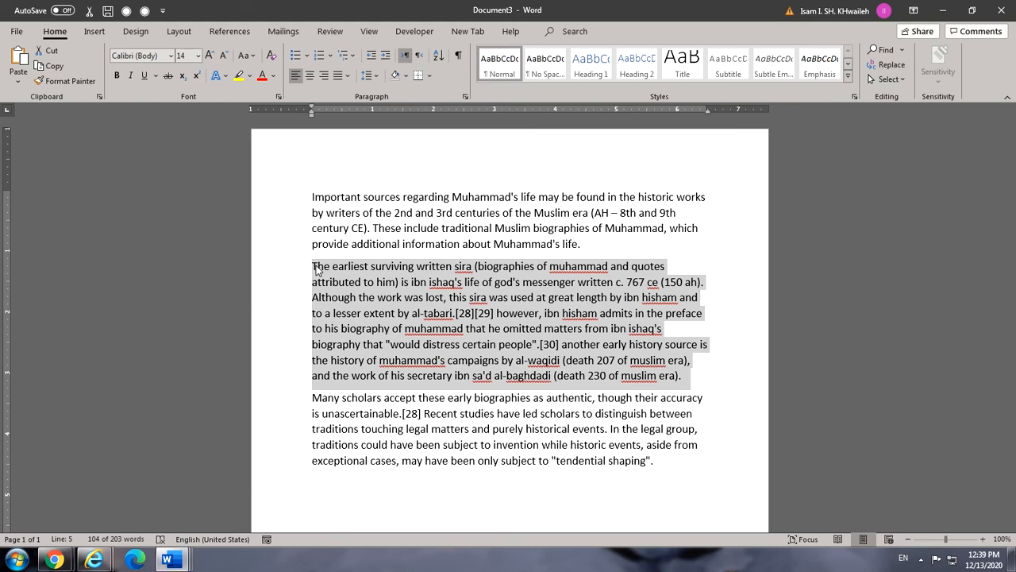
# Copy the second paragraph's first line, paste it on the empty line below the last paragraph, and undo the paste.
pyautogui.moveTo(315, 269); pyautogui.dragTo(669, 269)
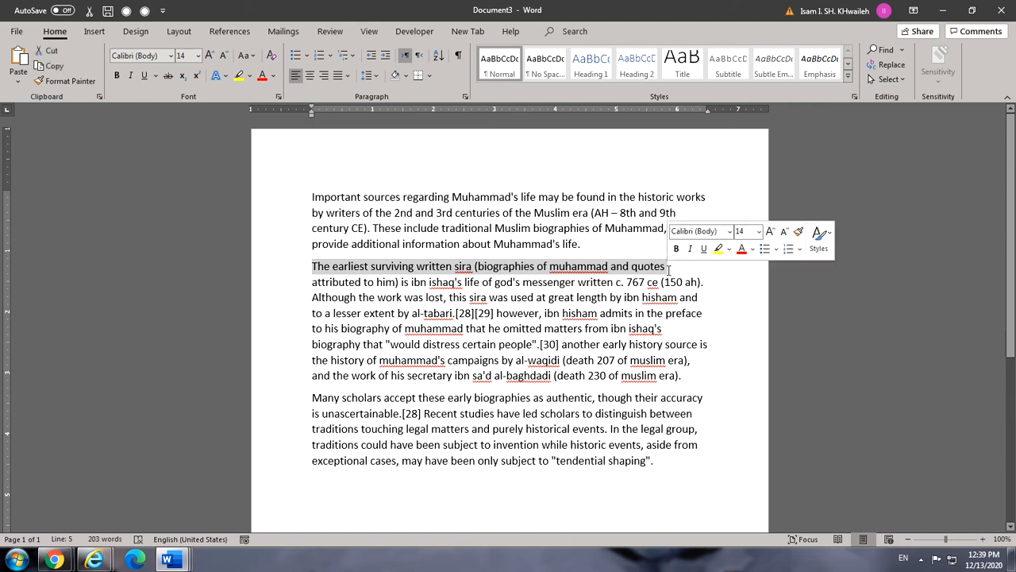
pyautogui.click(352, 480)
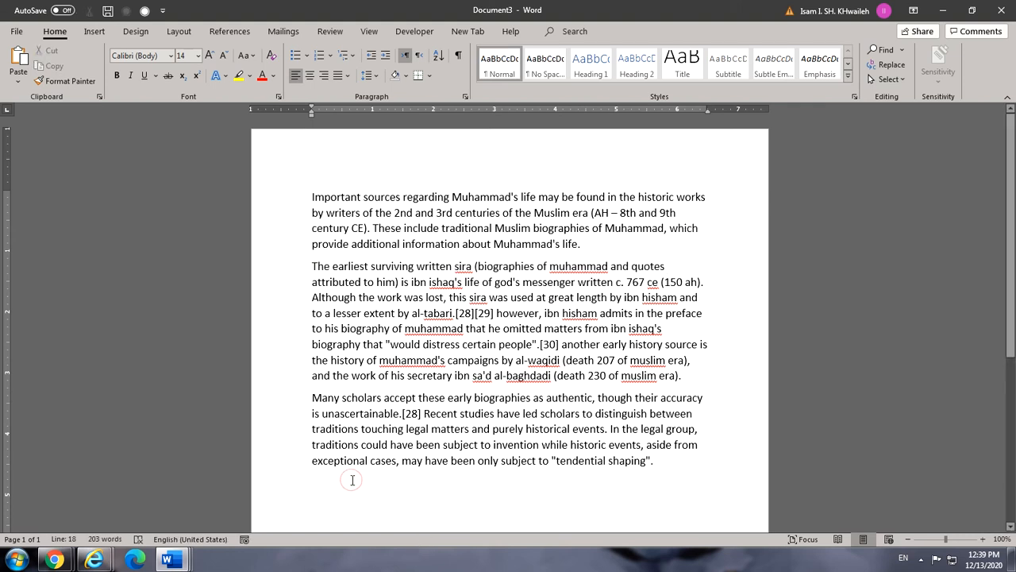
pyautogui.moveTo(311, 266); pyautogui.dragTo(662, 269)
pyautogui.rightClick(659, 272)
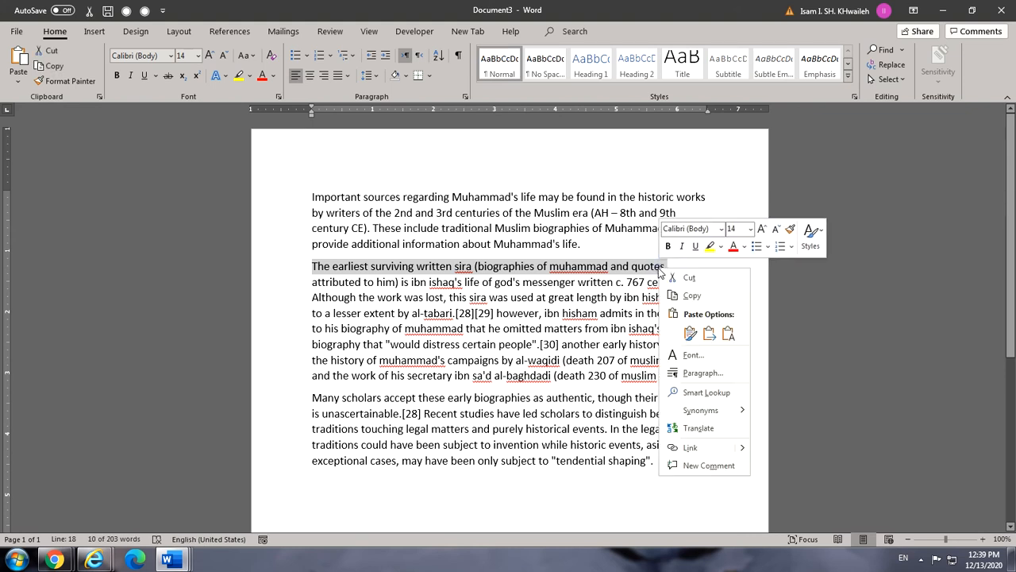
pyautogui.click(691, 296)
pyautogui.click(317, 481)
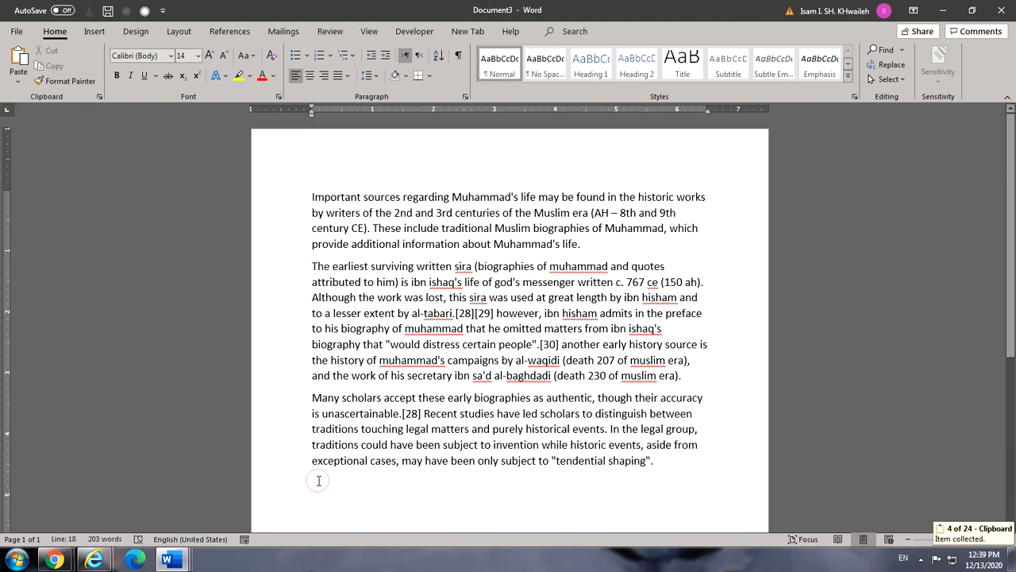
pyautogui.rightClick(318, 480)
pyautogui.click(350, 339)
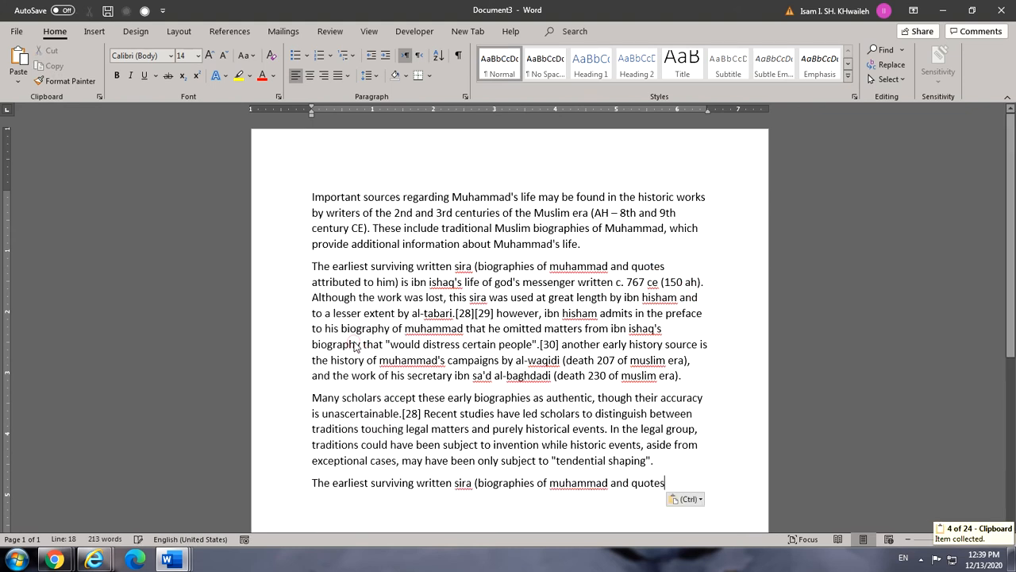
pyautogui.hotkey('ctrl', 'z')
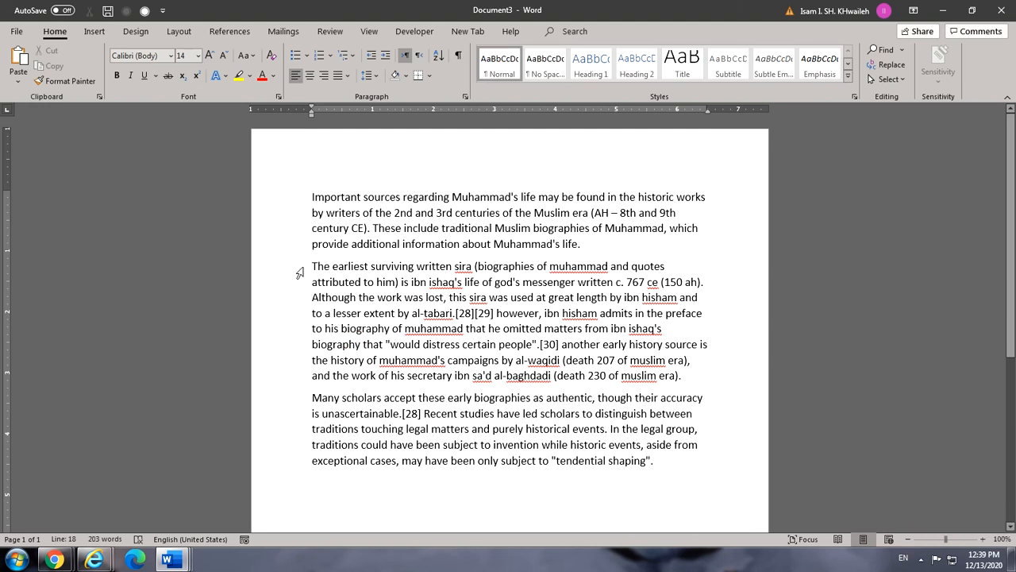
# Try moving the second paragraph's first line to the empty last line without the clipboard, and undo the move.
pyautogui.moveTo(313, 264); pyautogui.dragTo(666, 266)
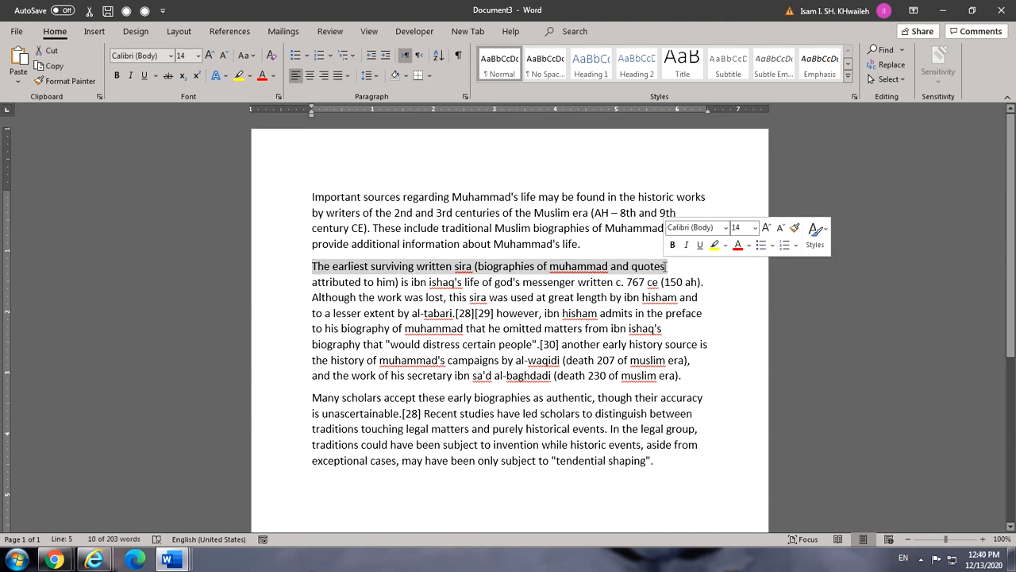
pyautogui.press('F2')
pyautogui.click(319, 483)
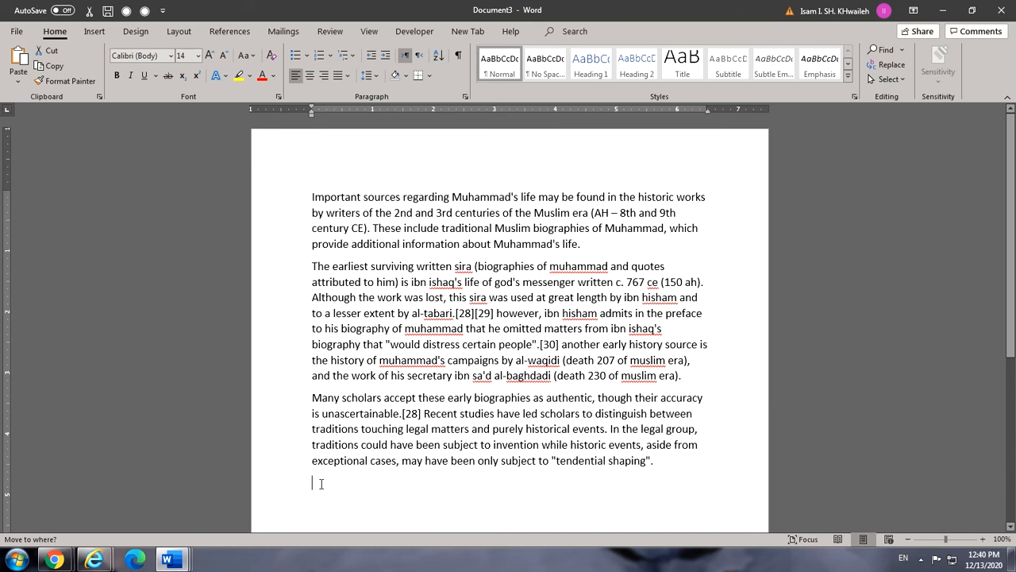
pyautogui.press('Return')
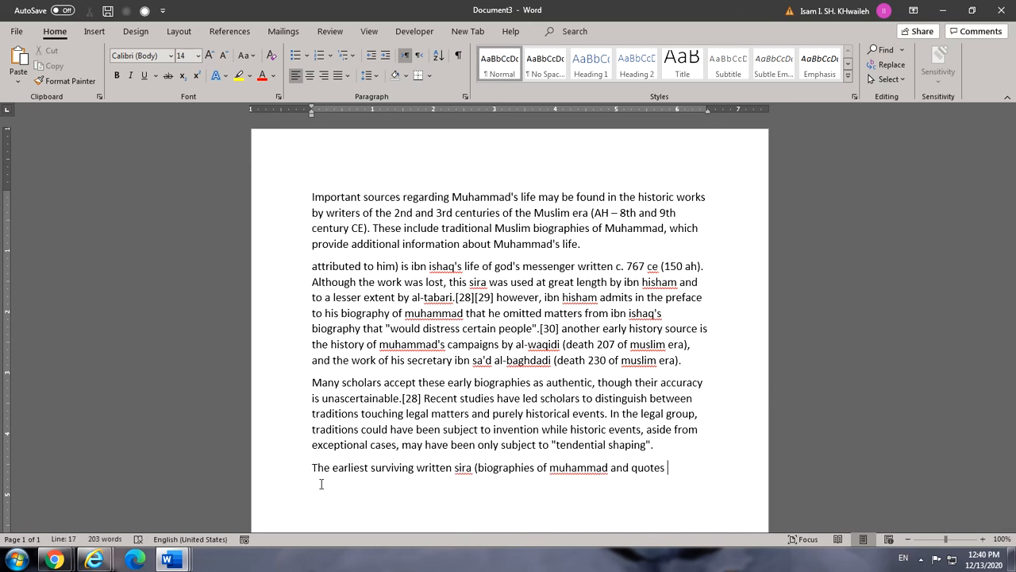
pyautogui.hotkey('ctrl', 'z')
# Move "The earliest surviving written sira (biographies of muhammad and quotes" to the empty line below the last paragraph, without using the clipboard.
pyautogui.click(315, 268)
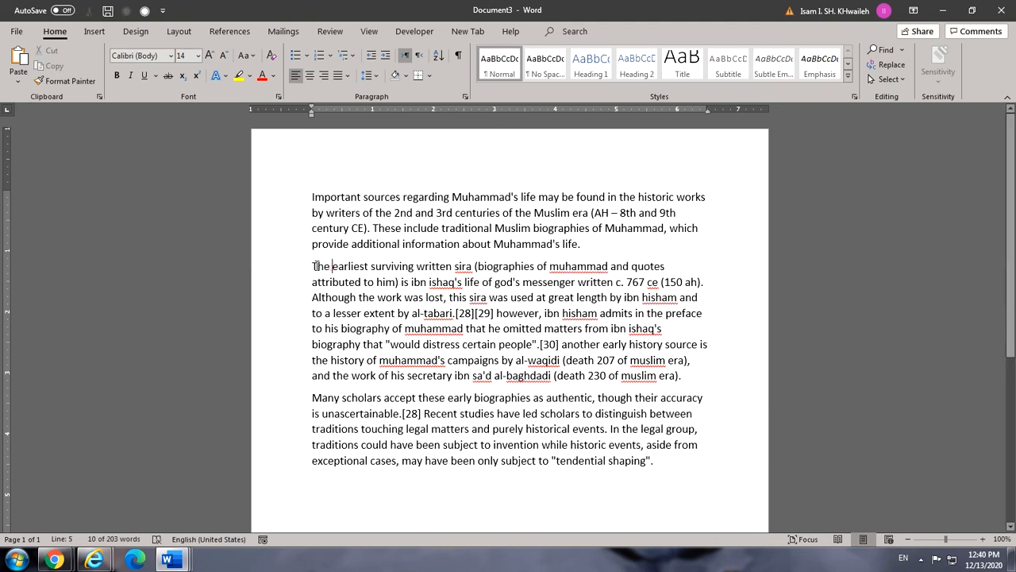
pyautogui.moveTo(315, 267); pyautogui.dragTo(667, 267)
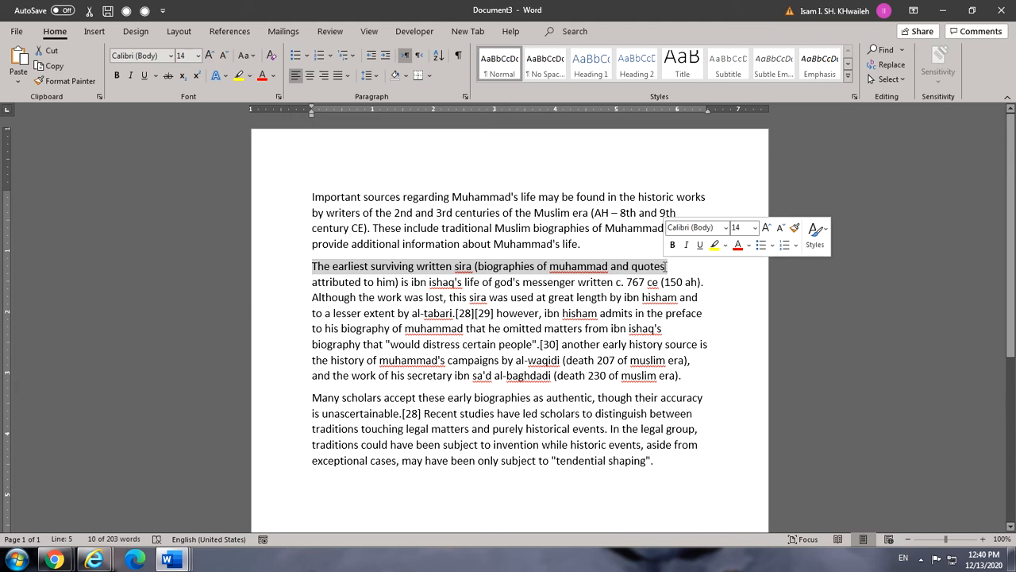
pyautogui.moveTo(667, 267); pyautogui.dragTo(343, 485)
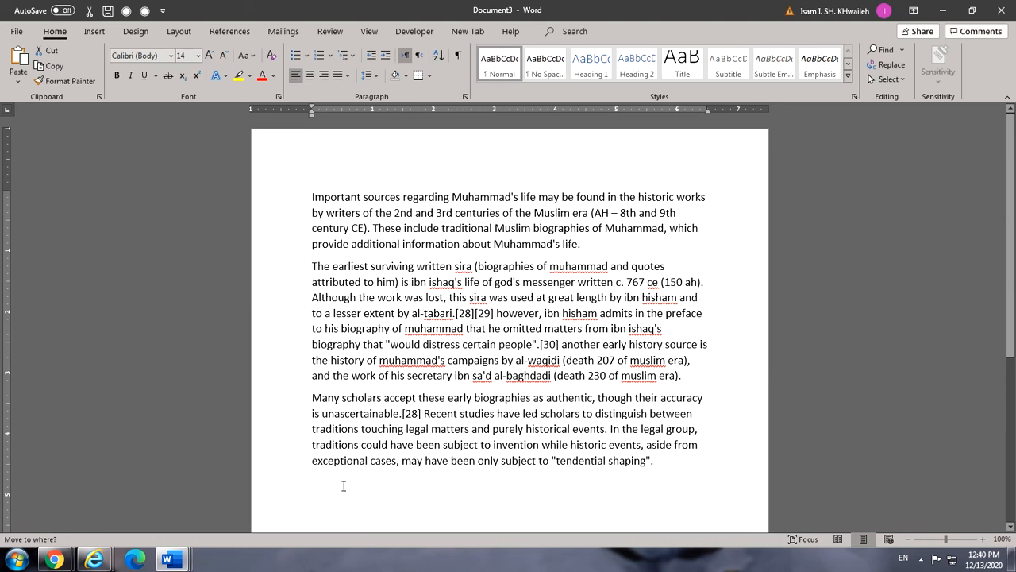
pyautogui.moveTo(343, 485); pyautogui.dragTo(343, 485)
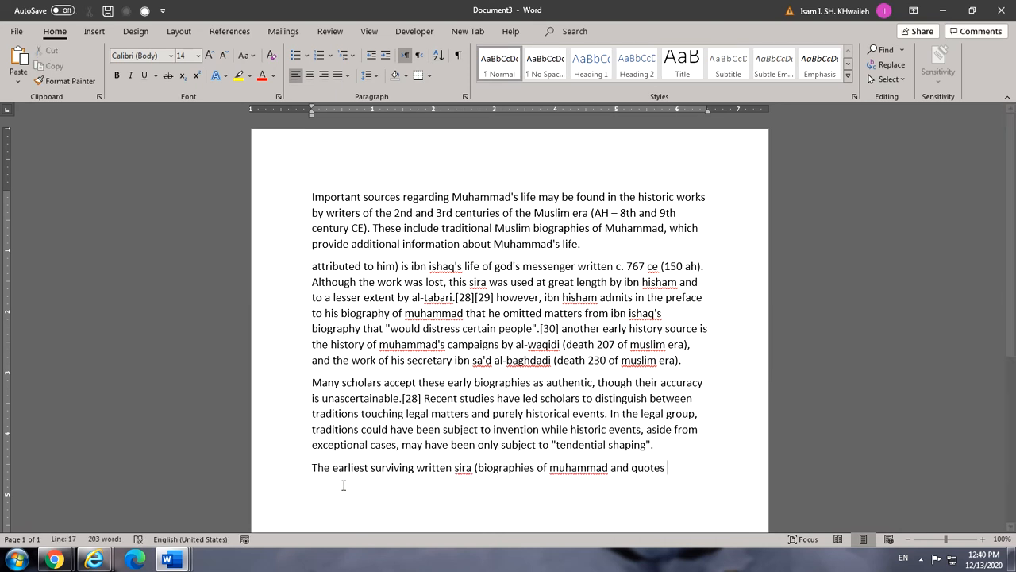
# Move the whole first paragraph, starting "Important sources", to the end of the document without using the clipboard.
pyautogui.moveTo(313, 196); pyautogui.dragTo(582, 249)
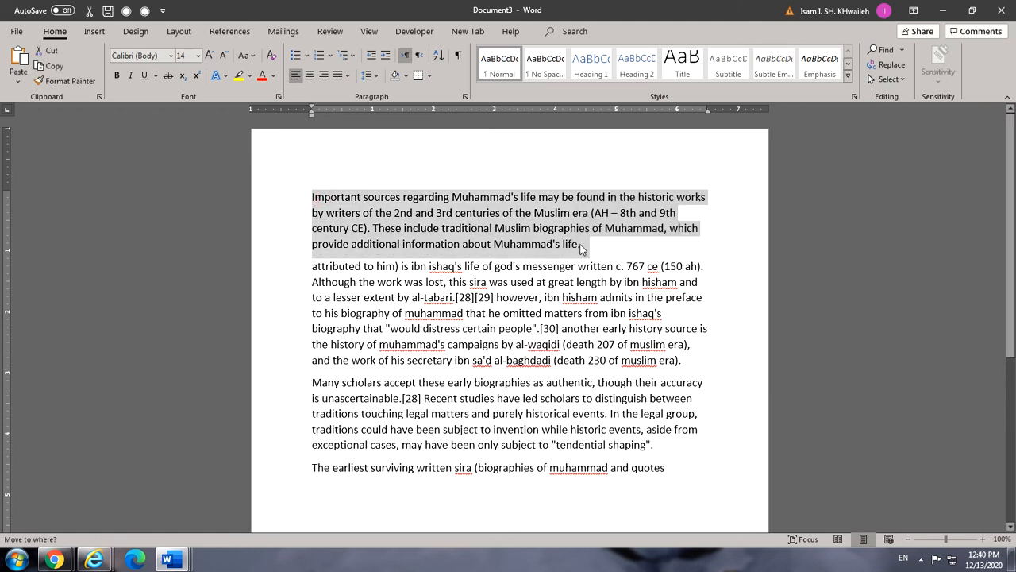
pyautogui.click(321, 488)
pyautogui.press('Return')
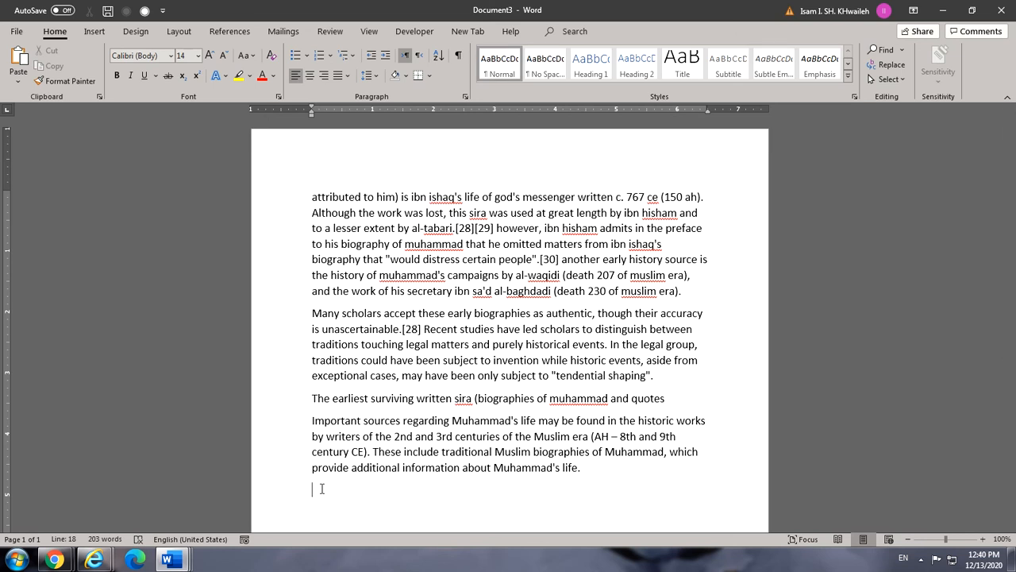
# Create a new blank document and reduce its page zoom to 116%.
pyautogui.click(16, 31)
pyautogui.click(31, 89)
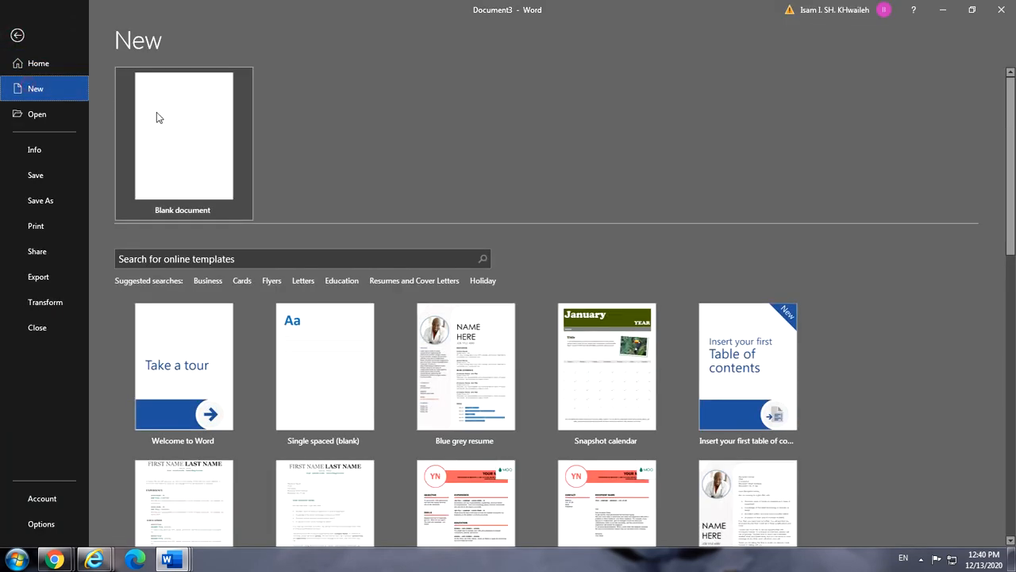
pyautogui.click(171, 116)
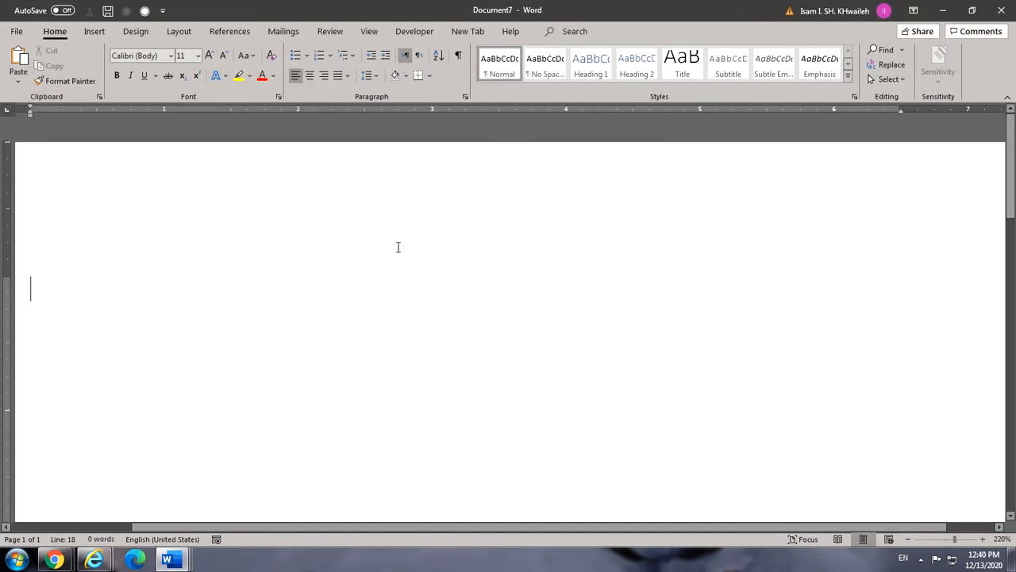
pyautogui.click(948, 539)
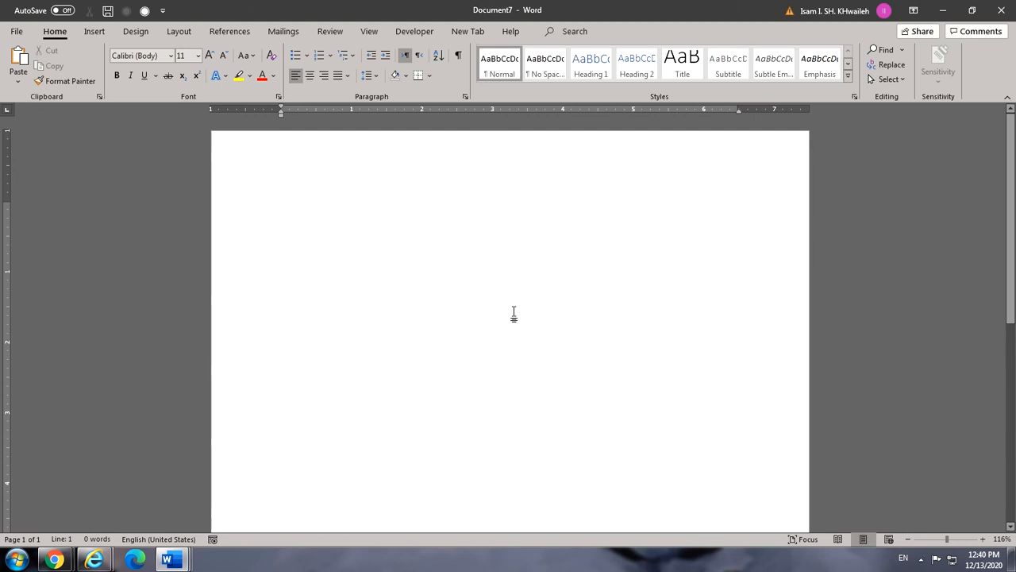
# Write "th" partway down the page using blank lines and spaces, and delete everything back to the first line.
pyautogui.press('Return')
pyautogui.press('Return')
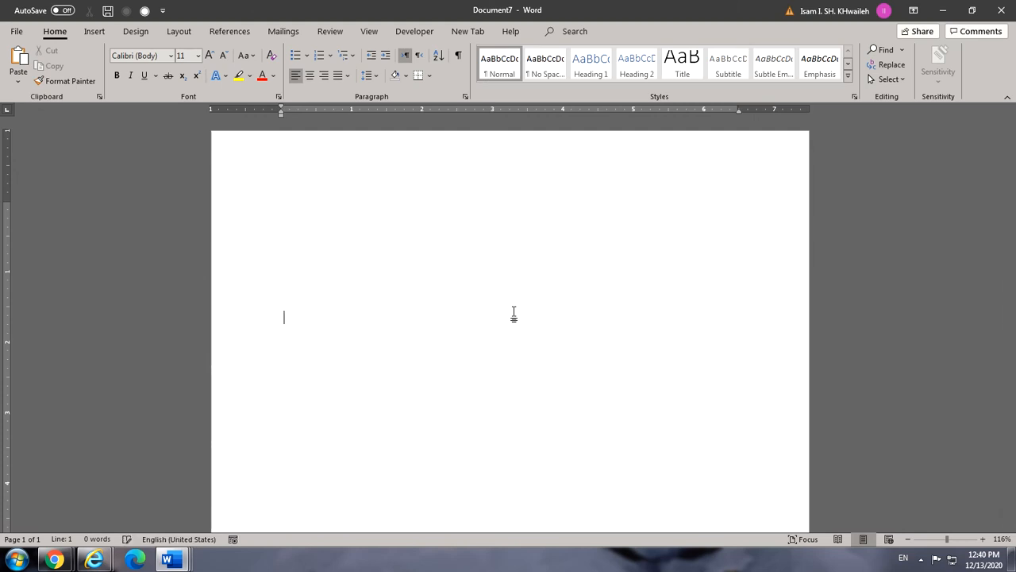
pyautogui.write('the')
pyautogui.press('BackSpace')
pyautogui.press('BackSpace')
pyautogui.press('BackSpace')
pyautogui.press('BackSpace')
pyautogui.press('BackSpace')
pyautogui.press('BackSpace')
pyautogui.press('BackSpace')
pyautogui.press('BackSpace')
pyautogui.press('BackSpace')
pyautogui.press('BackSpace')
pyautogui.press('BackSpace')
pyautogui.press('BackSpace')
pyautogui.press('BackSpace')
pyautogui.press('BackSpace')
pyautogui.press('BackSpace')
pyautogui.press('BackSpace')
pyautogui.press('BackSpace')
pyautogui.press('BackSpace')
pyautogui.press('BackSpace')
pyautogui.press('BackSpace')
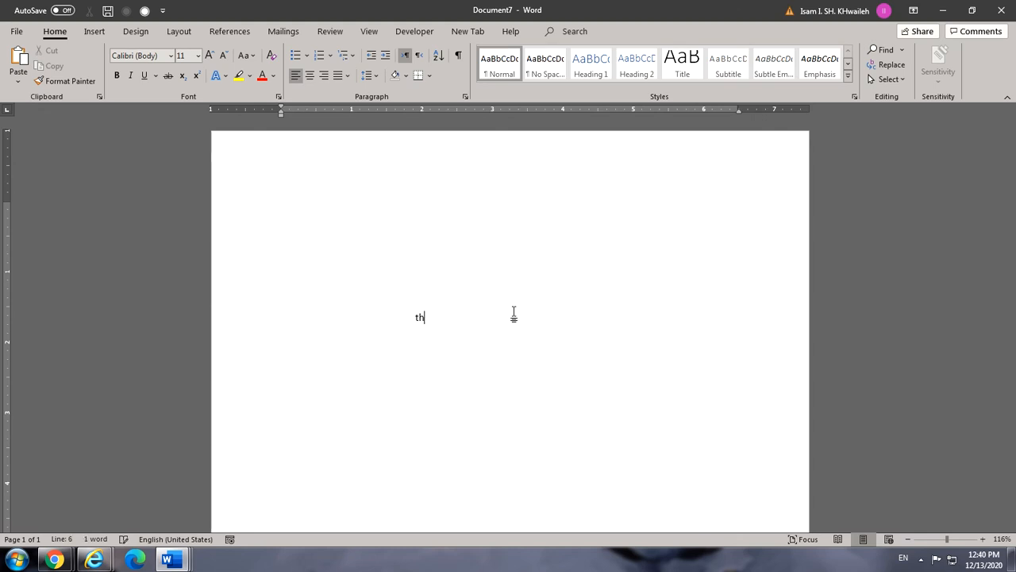
pyautogui.press('BackSpace')
pyautogui.press('BackSpace')
pyautogui.press('BackSpace')
pyautogui.press('BackSpace')
pyautogui.press('BackSpace')
pyautogui.press('BackSpace')
pyautogui.press('BackSpace')
pyautogui.press('BackSpace')
pyautogui.press('BackSpace')
pyautogui.press('BackSpace')
pyautogui.press('BackSpace')
pyautogui.press('BackSpace')
pyautogui.press('BackSpace')
pyautogui.press('BackSpace')
pyautogui.press('BackSpace')
pyautogui.press('BackSpace')
pyautogui.press('BackSpace')
pyautogui.press('BackSpace')
pyautogui.press('BackSpace')
pyautogui.press('BackSpace')
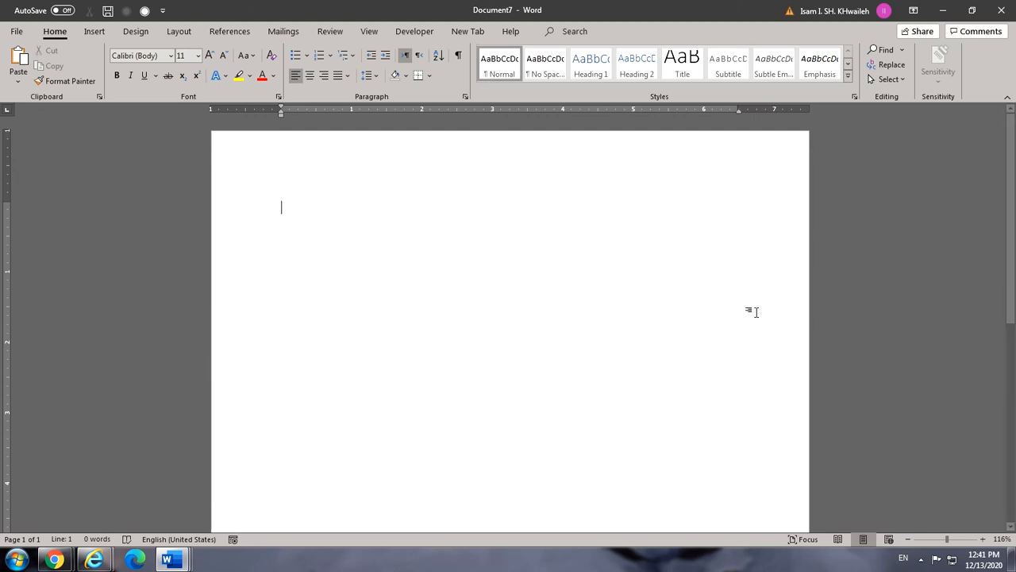
# Use Click and Type to place "jhjhgjhgj" at the page's right margin and "jhgjhgjhg" a few lines below it.
pyautogui.doubleClick(717, 313)
pyautogui.write('jhjhgjhgj')
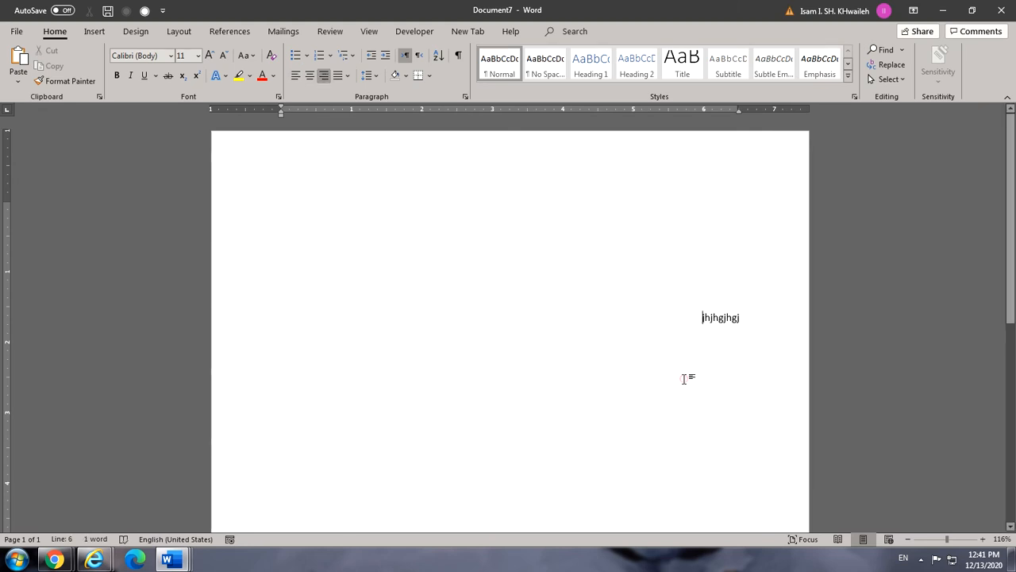
pyautogui.doubleClick(685, 379)
pyautogui.click(669, 311)
pyautogui.doubleClick(683, 379)
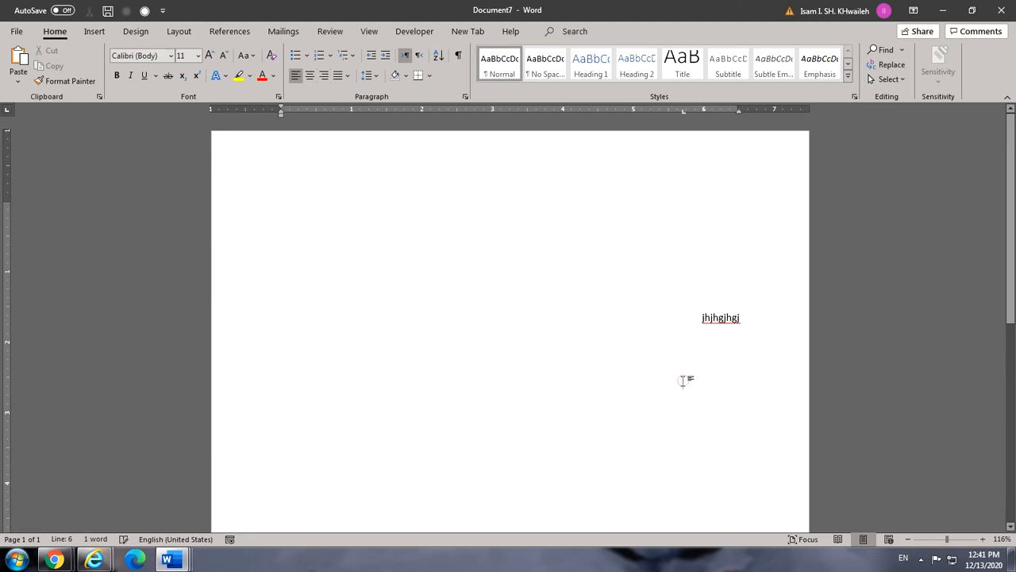
pyautogui.write('jhgjhgjhg')
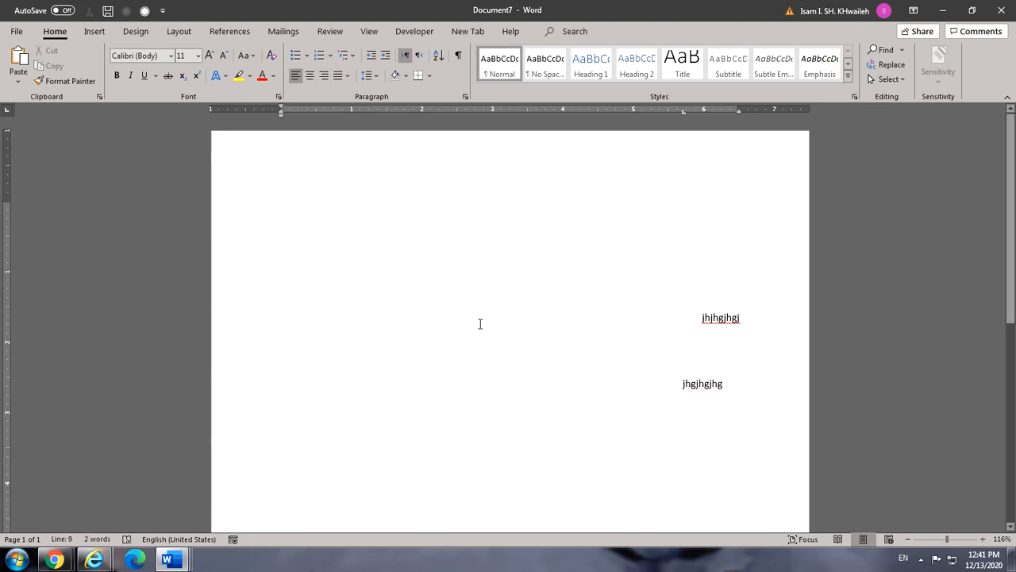
# Use Click and Type to place "jhjhgj" and "jhgjghj" near the page's middle, on the same lines as the two right-hand words.
pyautogui.click(480, 323)
pyautogui.doubleClick(480, 324)
pyautogui.write('jhjhgj')
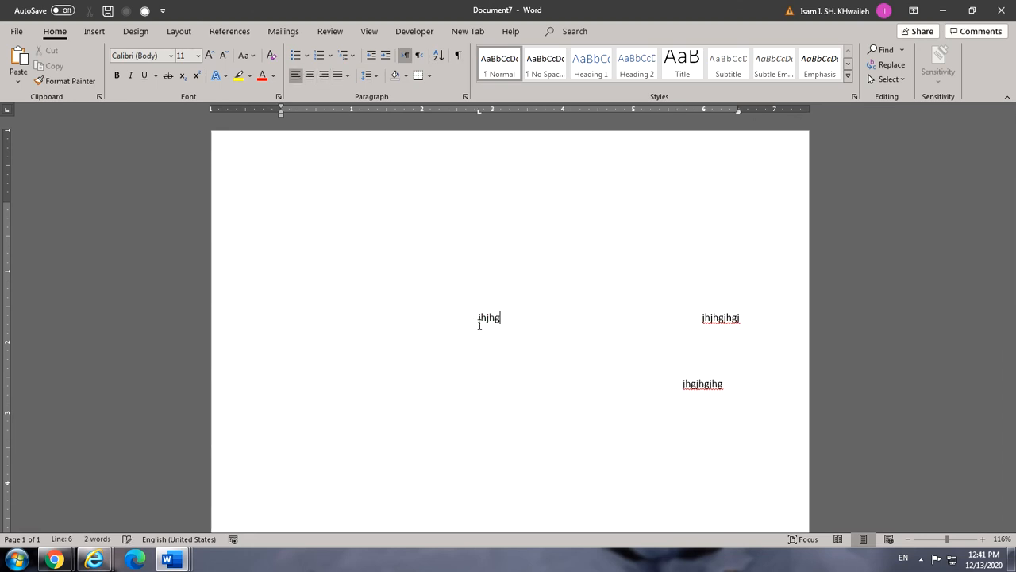
pyautogui.doubleClick(466, 377)
pyautogui.write('jhgjghj')
# Use Click and Type to place "jhgj" near the top centre, "jhgjh" below it to the left, and "hgfhgfhfg" under "jhjhgj".
pyautogui.doubleClick(465, 231)
pyautogui.write('jhgj')
pyautogui.doubleClick(336, 250)
pyautogui.write('jhgjh')
pyautogui.doubleClick(476, 350)
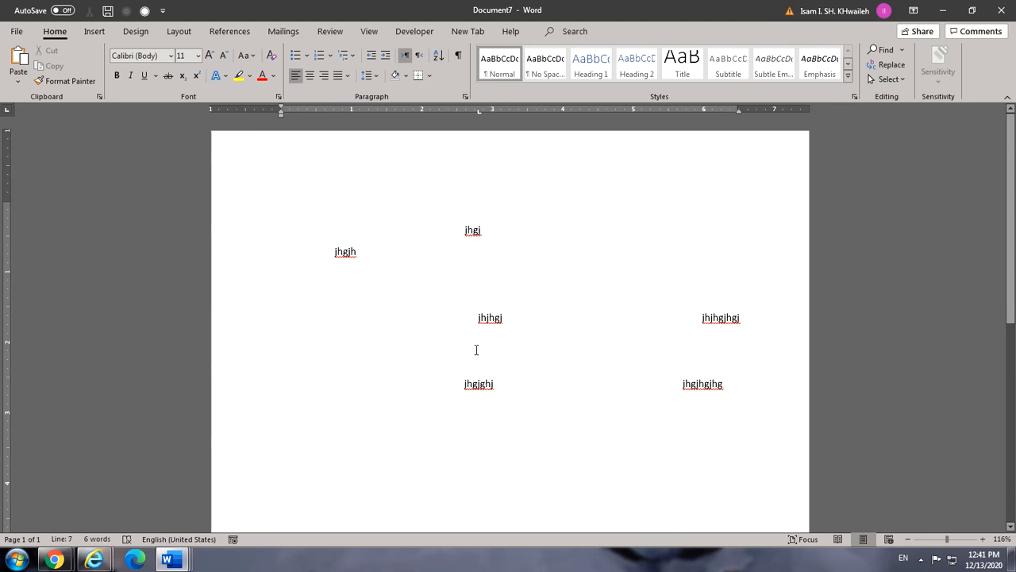
pyautogui.write('hgfhgfhfg')
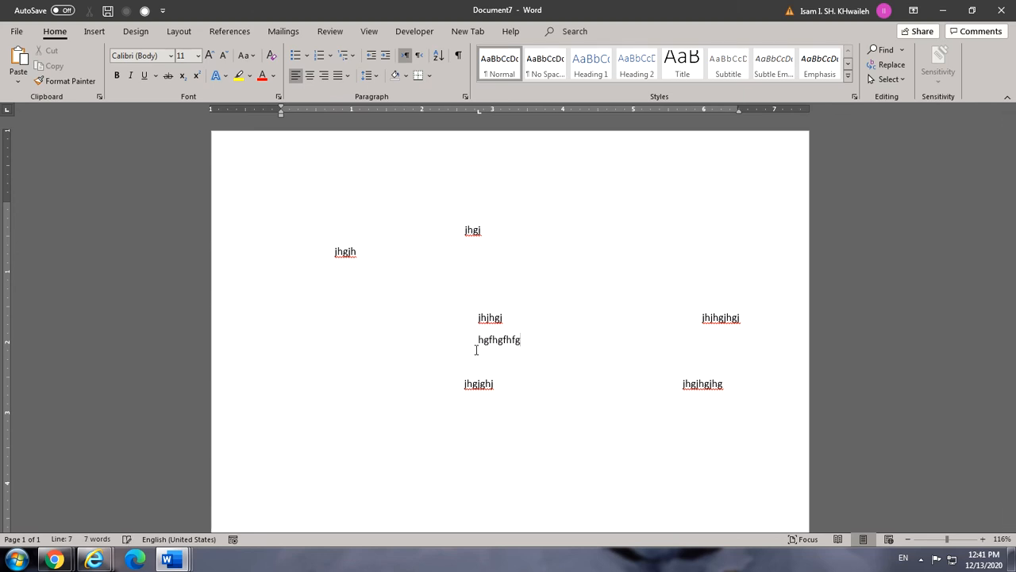